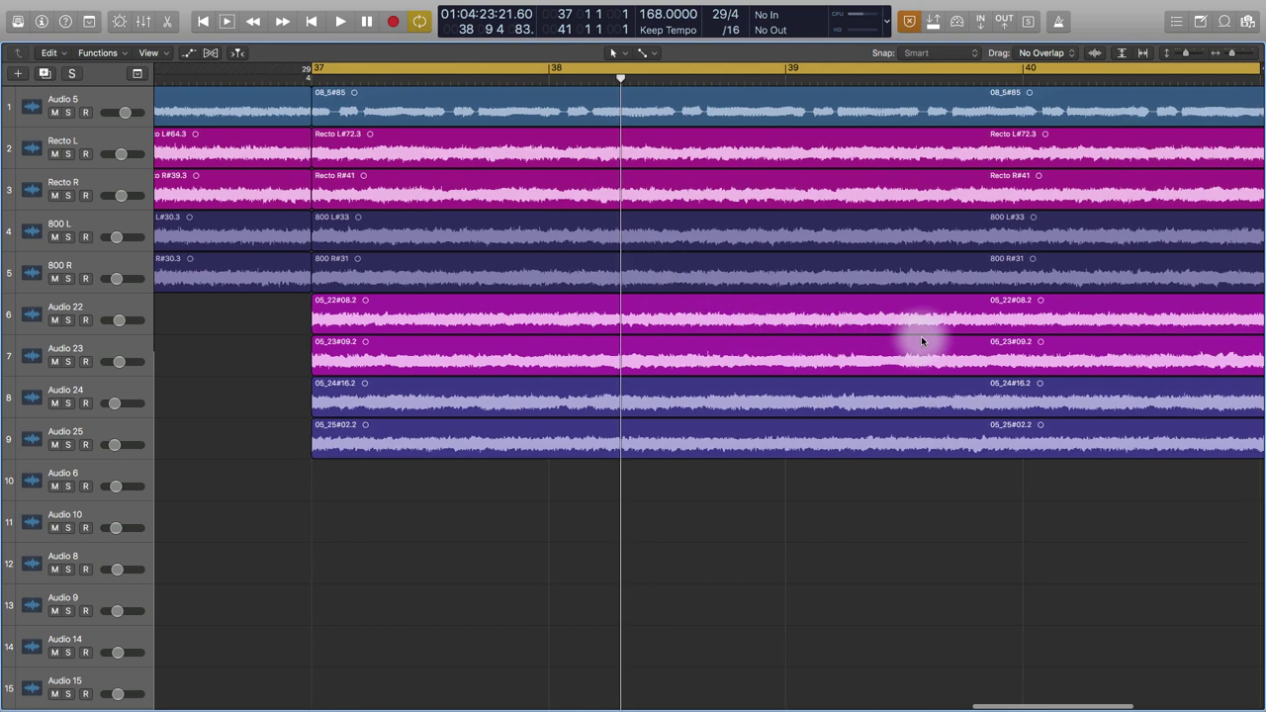
# Step: Start playing the guitar arrangement from bar 37
pyautogui.hscroll(-1, 920, 341)
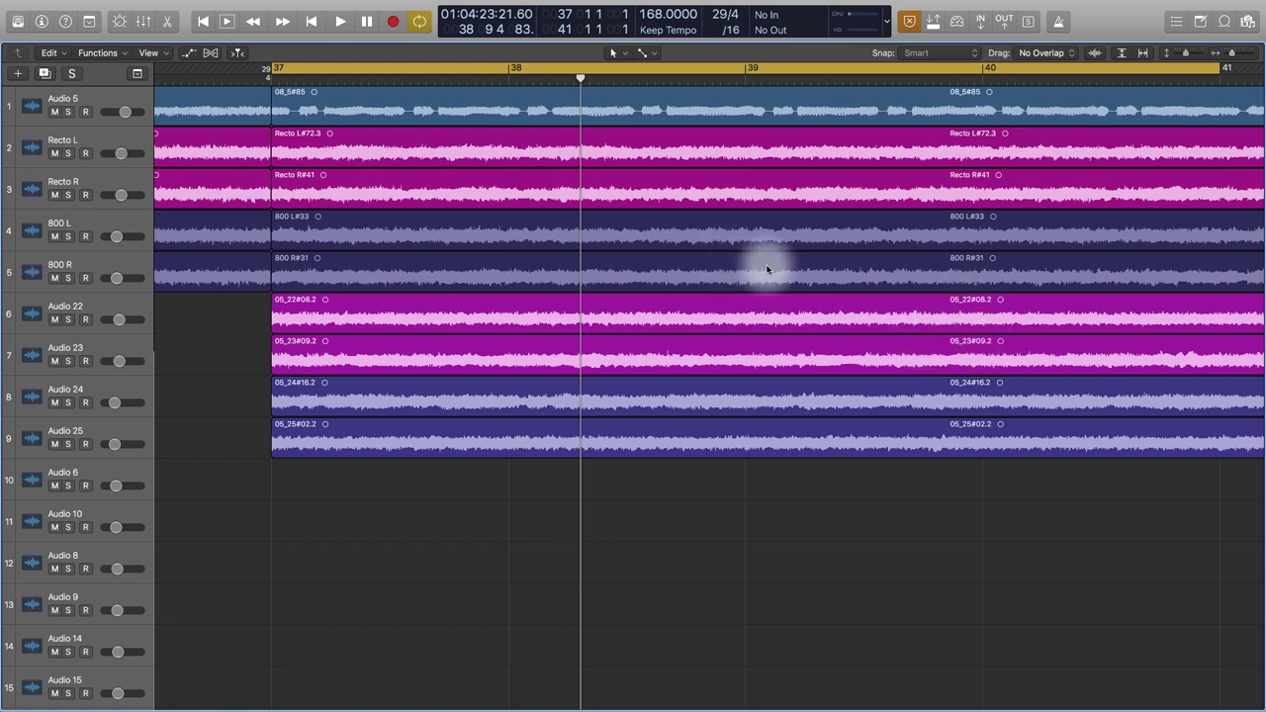
pyautogui.hscroll(2, 764, 267)
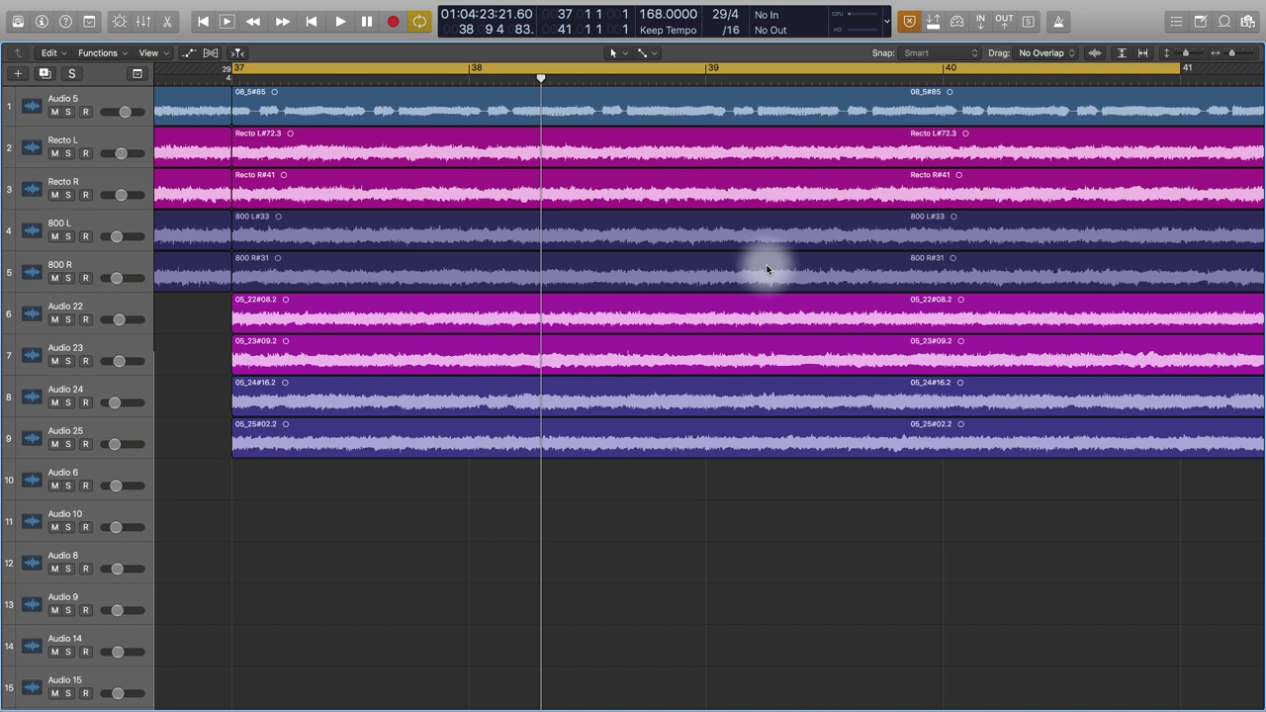
pyautogui.press('space')
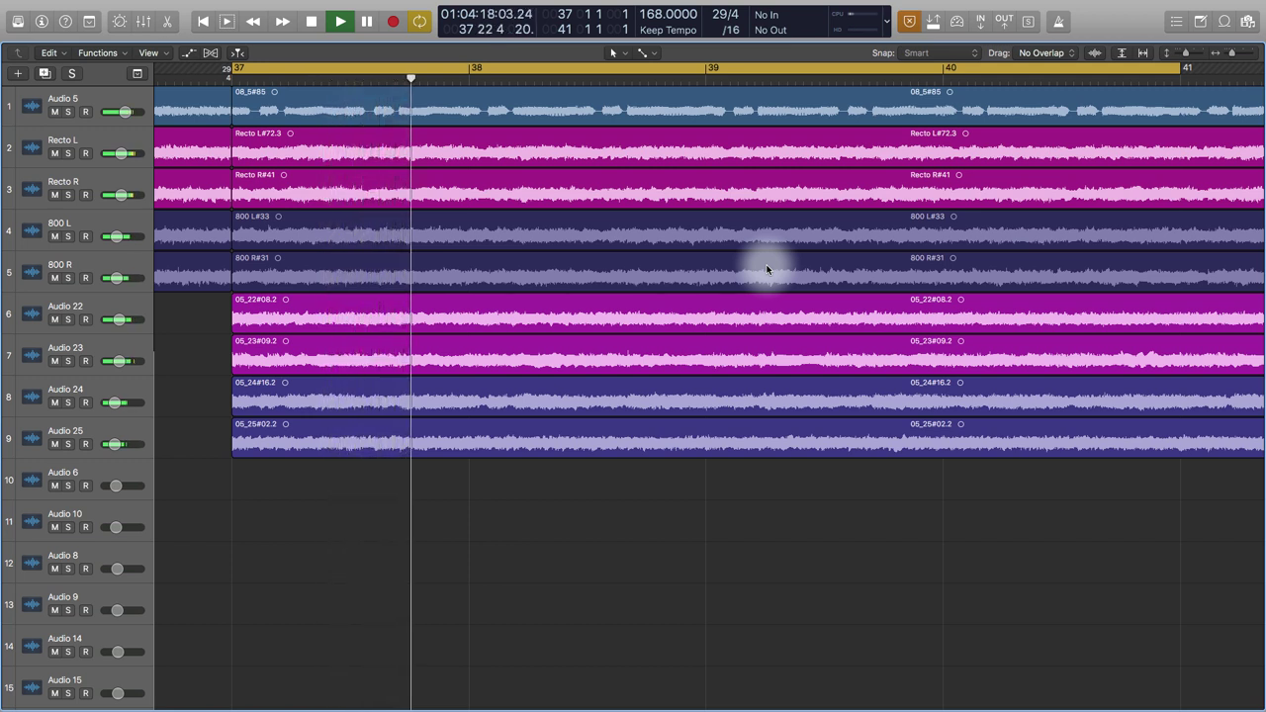
# Step: Shorten the cycle range to end at bar 39 and zoom in horizontally during playback
pyautogui.moveTo(1166, 65); pyautogui.dragTo(705, 109)
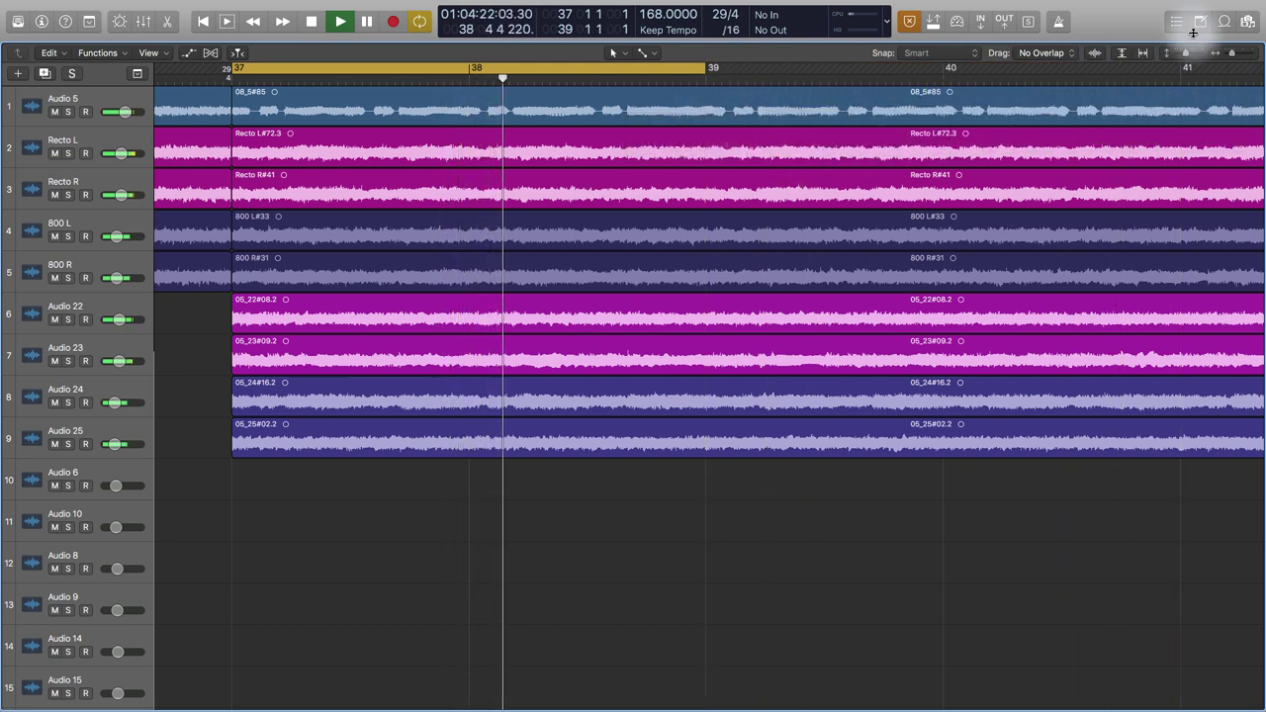
pyautogui.scroll(5, 1153, 91)
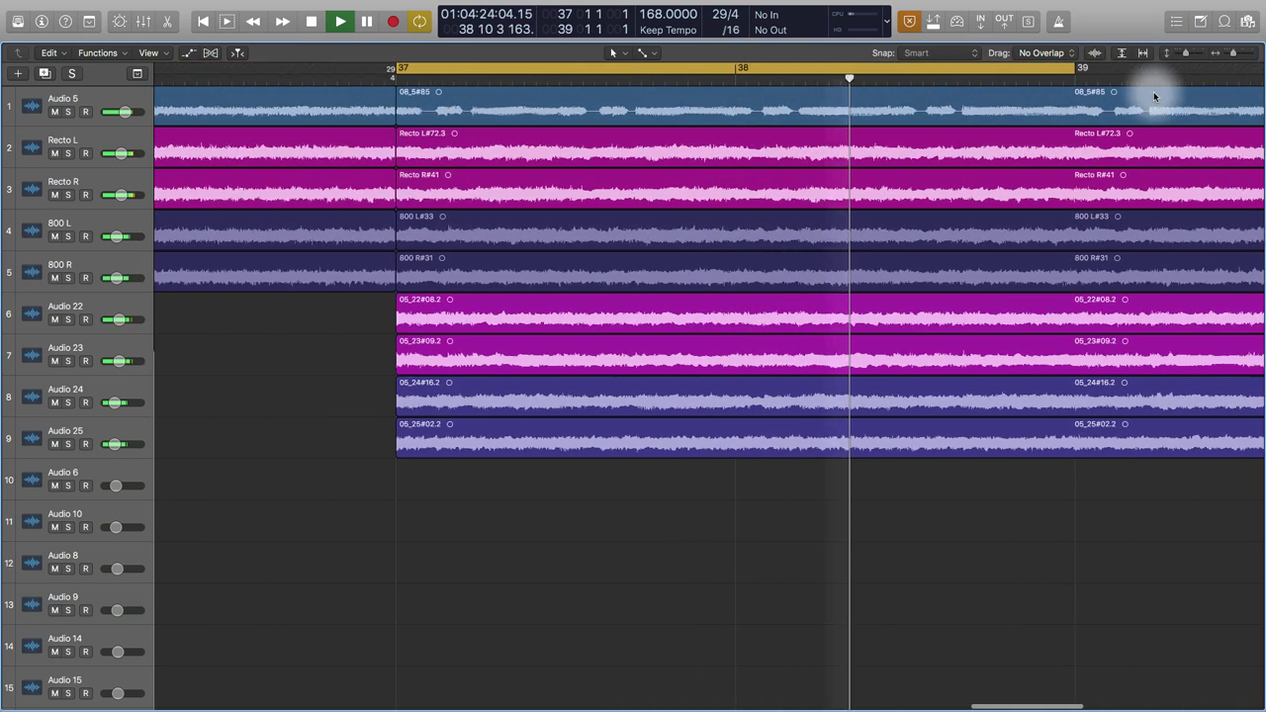
pyautogui.hscroll(-2, 1154, 91)
pyautogui.hscroll(5, 1151, 91)
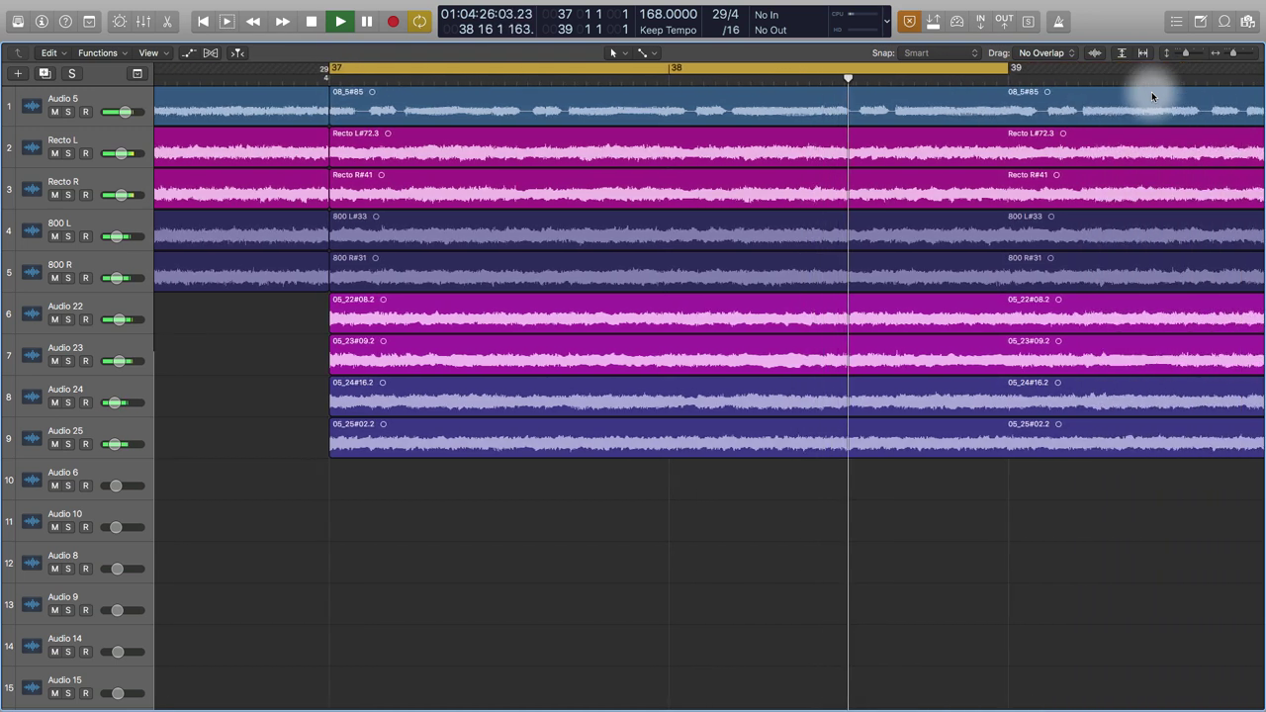
pyautogui.hscroll(2, 1151, 91)
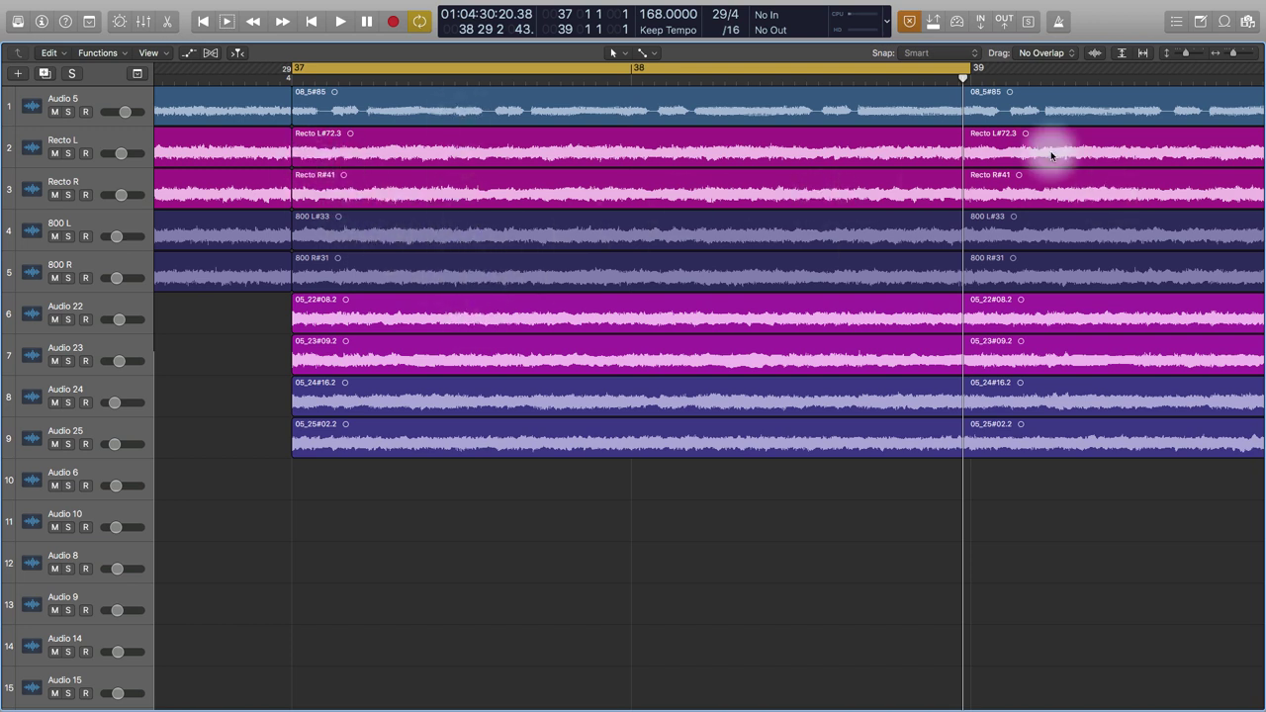
pyautogui.moveTo(1238, 57); pyautogui.dragTo(1242, 57)
pyautogui.hscroll(-1, 1138, 128)
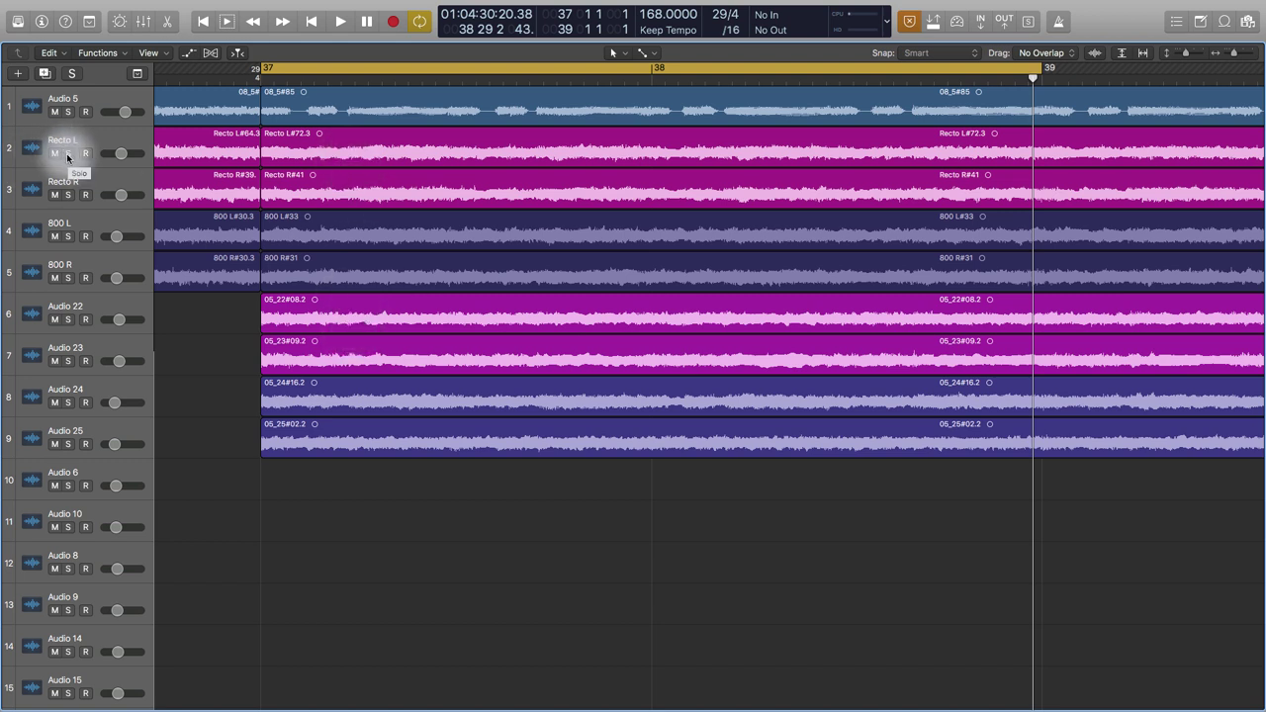
pyautogui.scroll(-2, 250, 261)
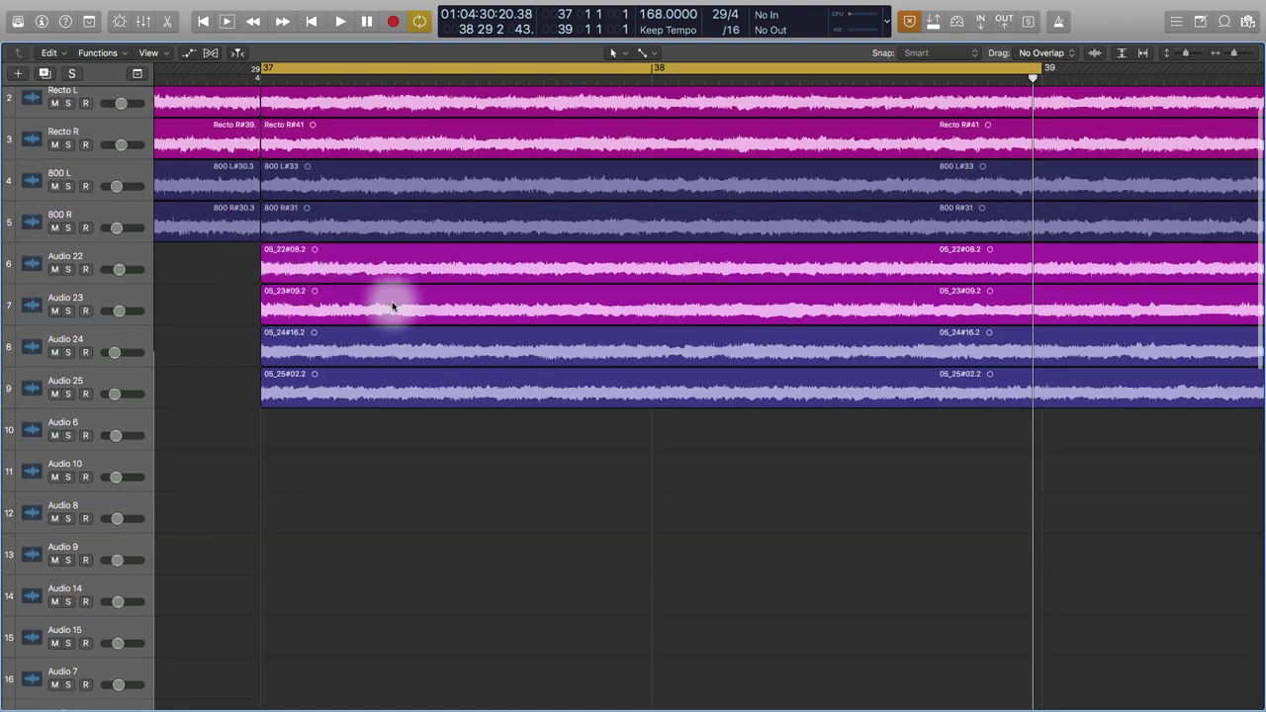
pyautogui.scroll(1, 339, 270)
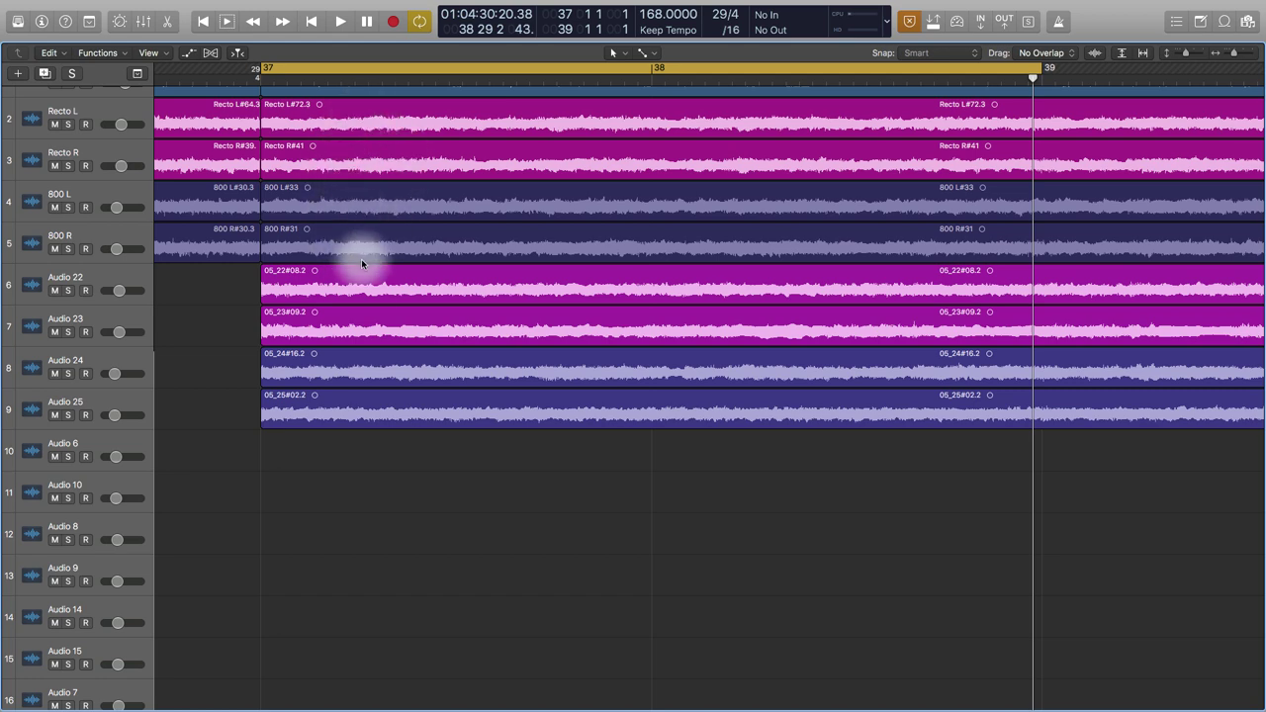
pyautogui.scroll(-6, 366, 295)
pyautogui.scroll(-2, 366, 299)
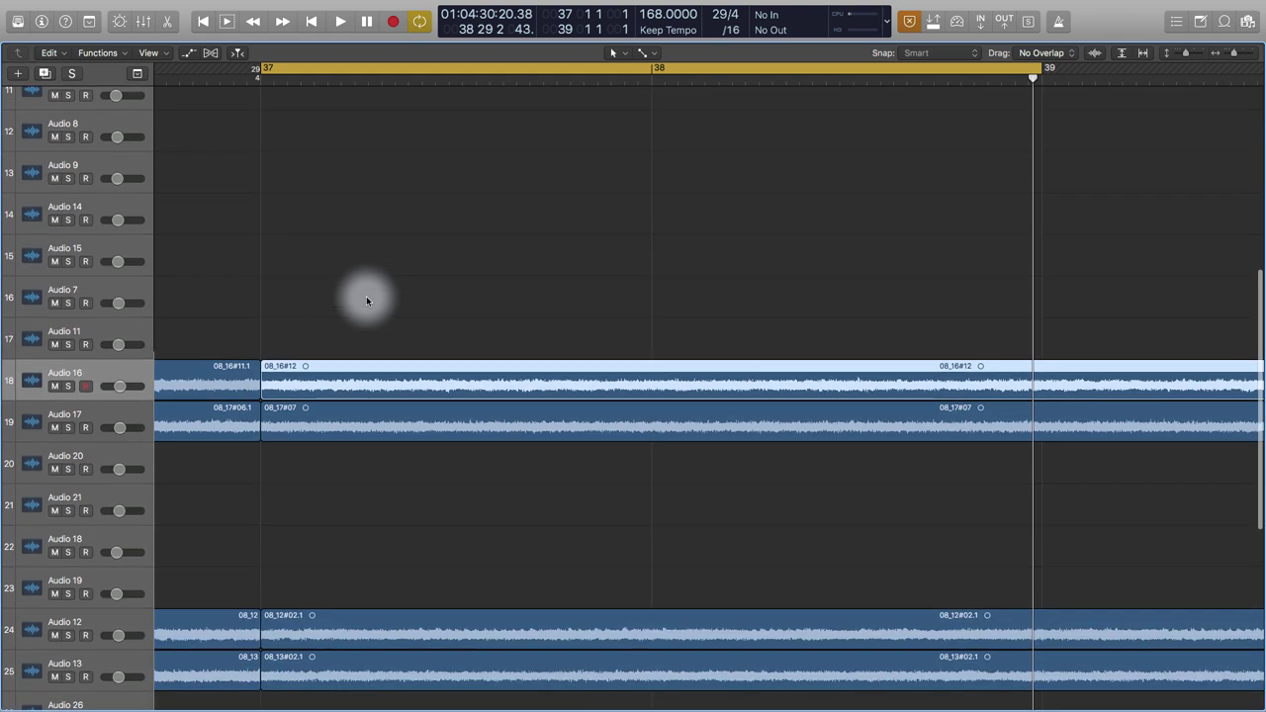
pyautogui.scroll(-1, 408, 391)
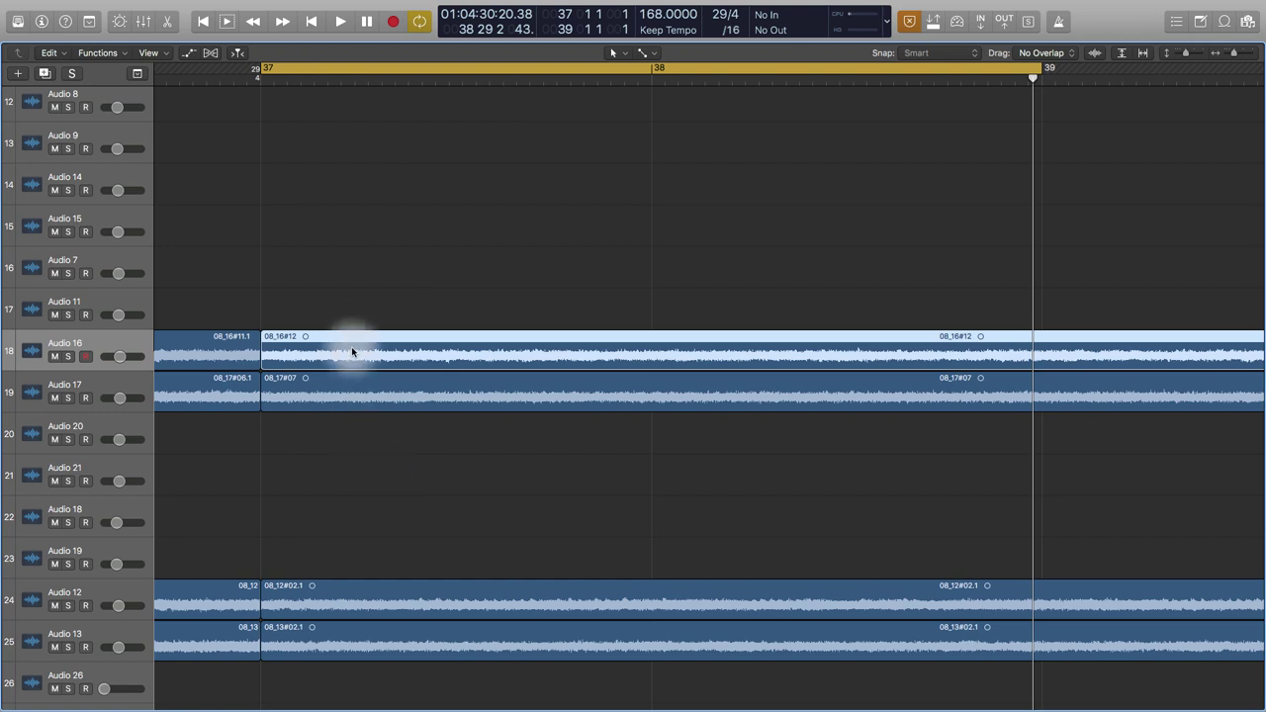
pyautogui.scroll(-2, 382, 424)
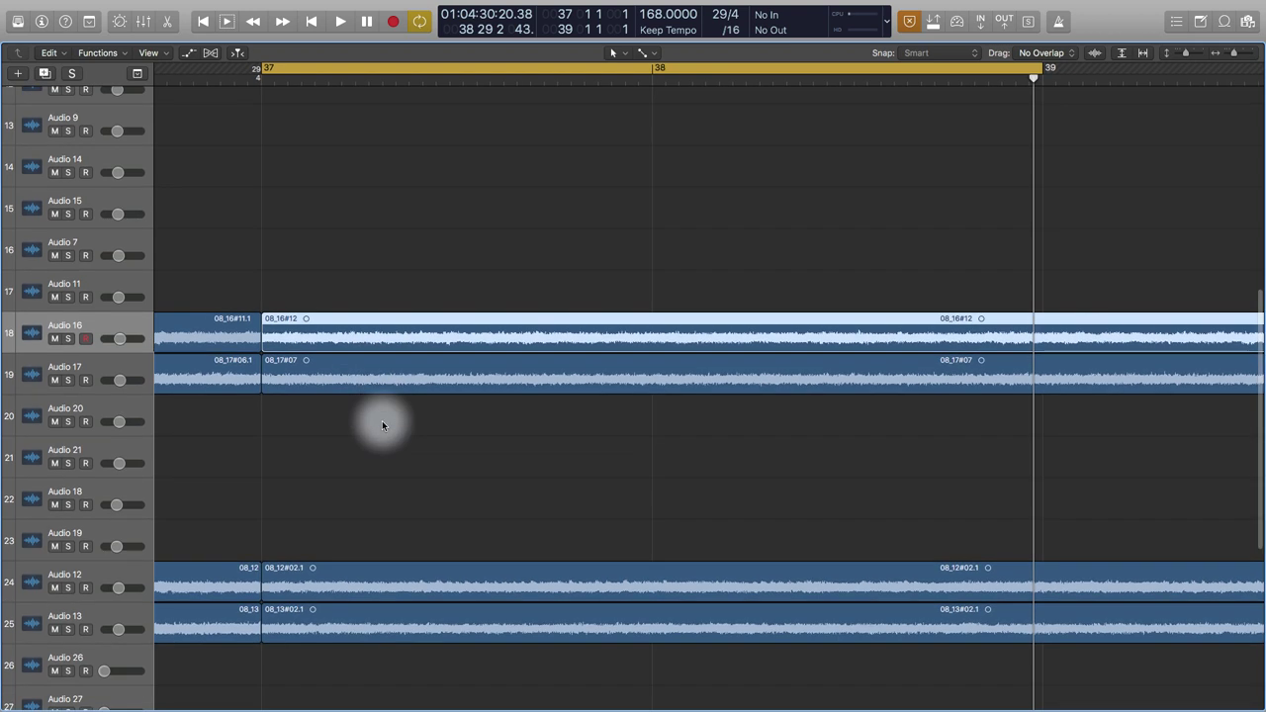
pyautogui.scroll(-4, 405, 495)
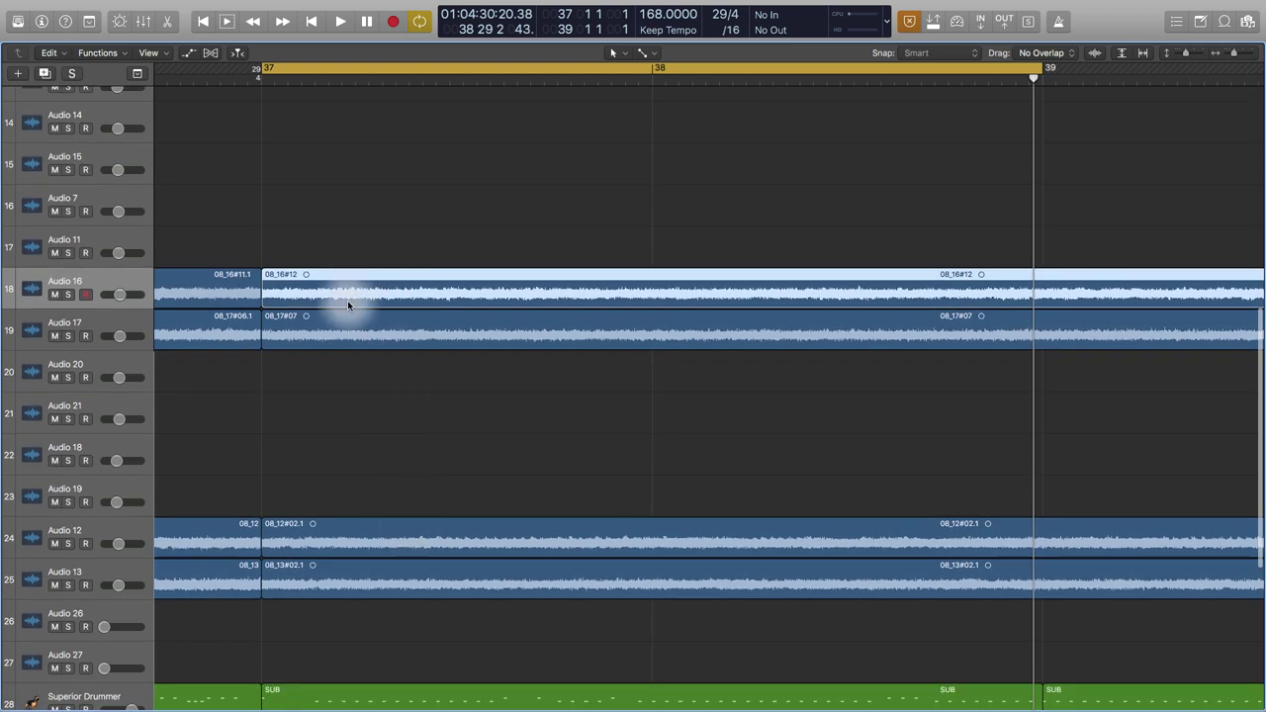
pyautogui.click(379, 549)
pyautogui.click(384, 569)
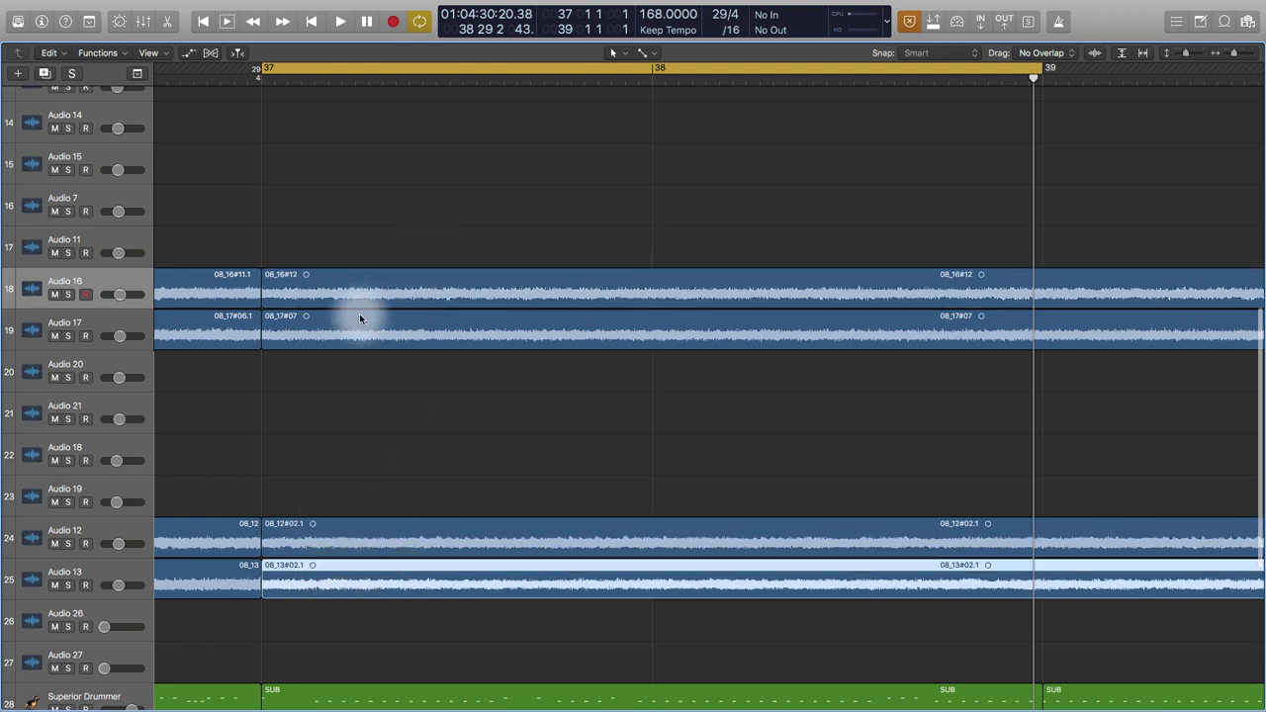
pyautogui.scroll(1, 437, 380)
pyautogui.scroll(10, 436, 380)
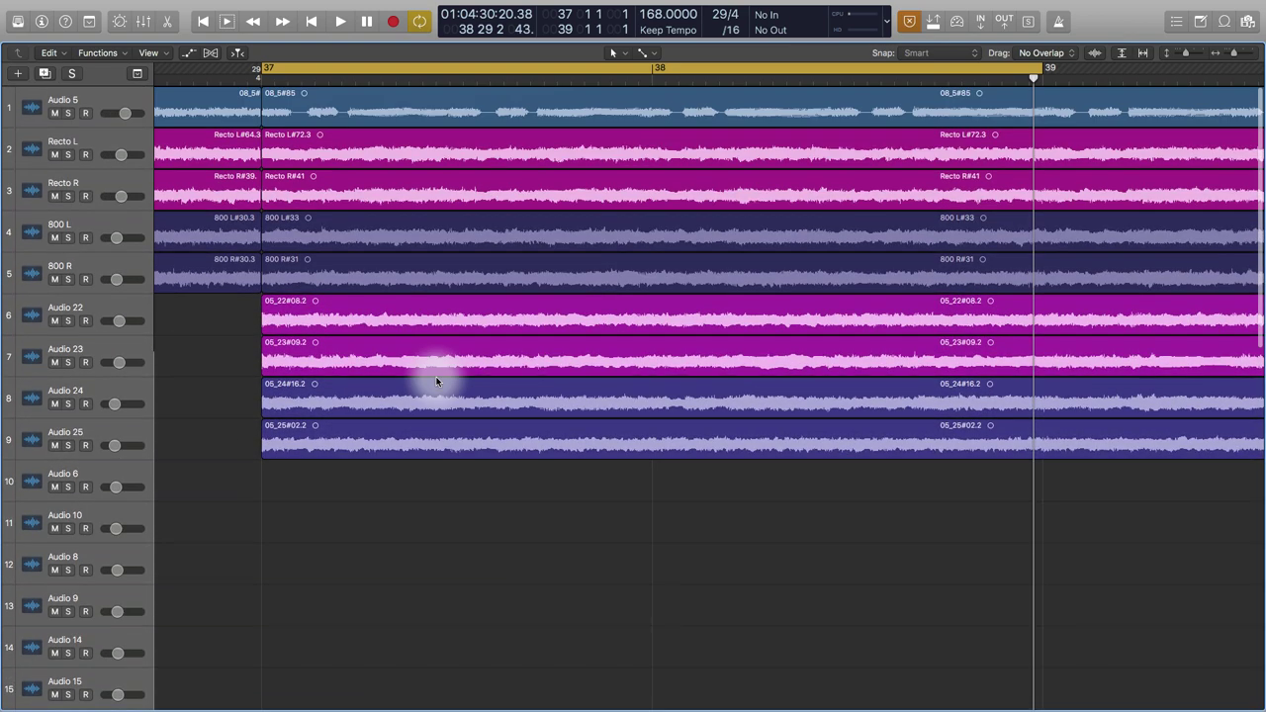
pyautogui.scroll(-10, 449, 429)
pyautogui.click(444, 525)
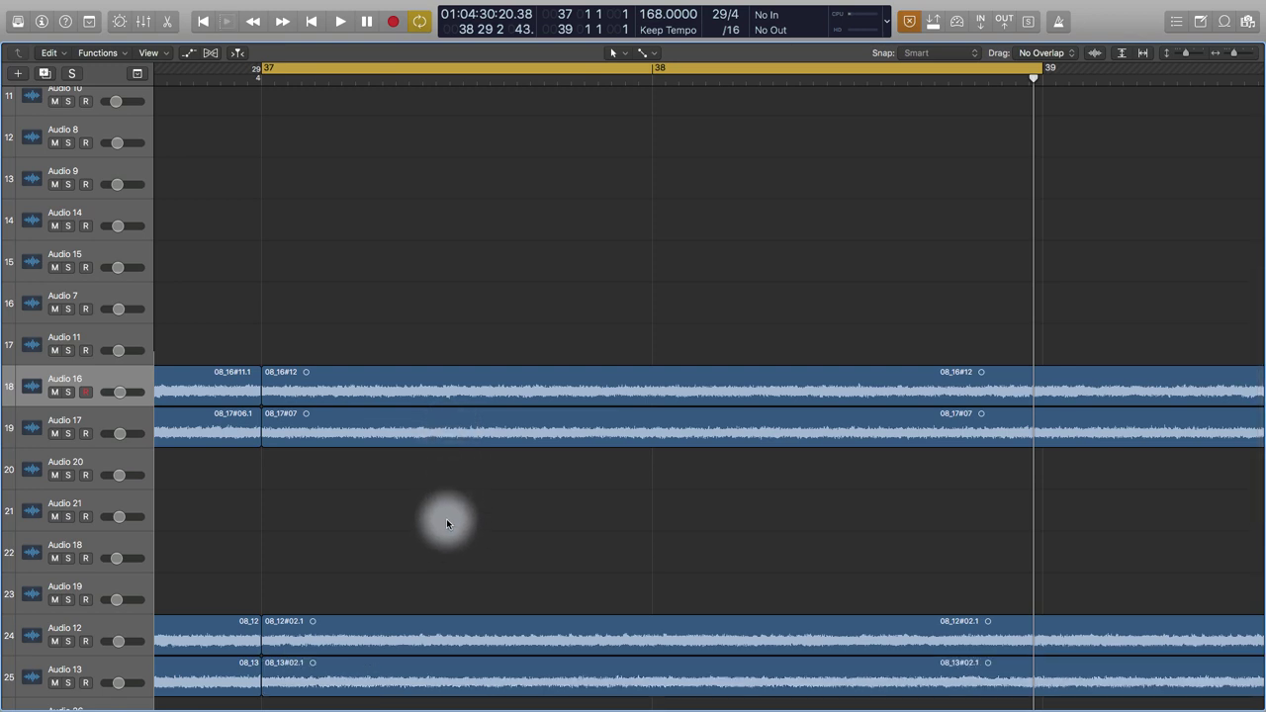
pyautogui.scroll(10, 449, 522)
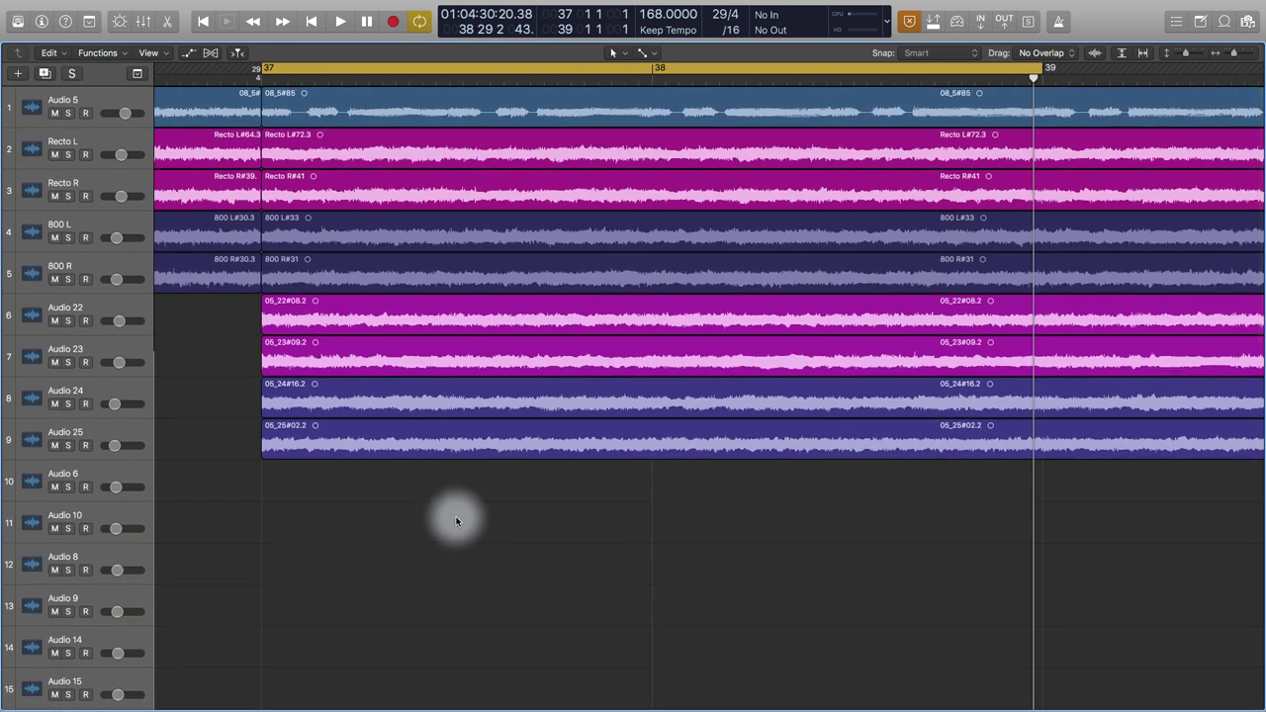
pyautogui.scroll(-17, 526, 516)
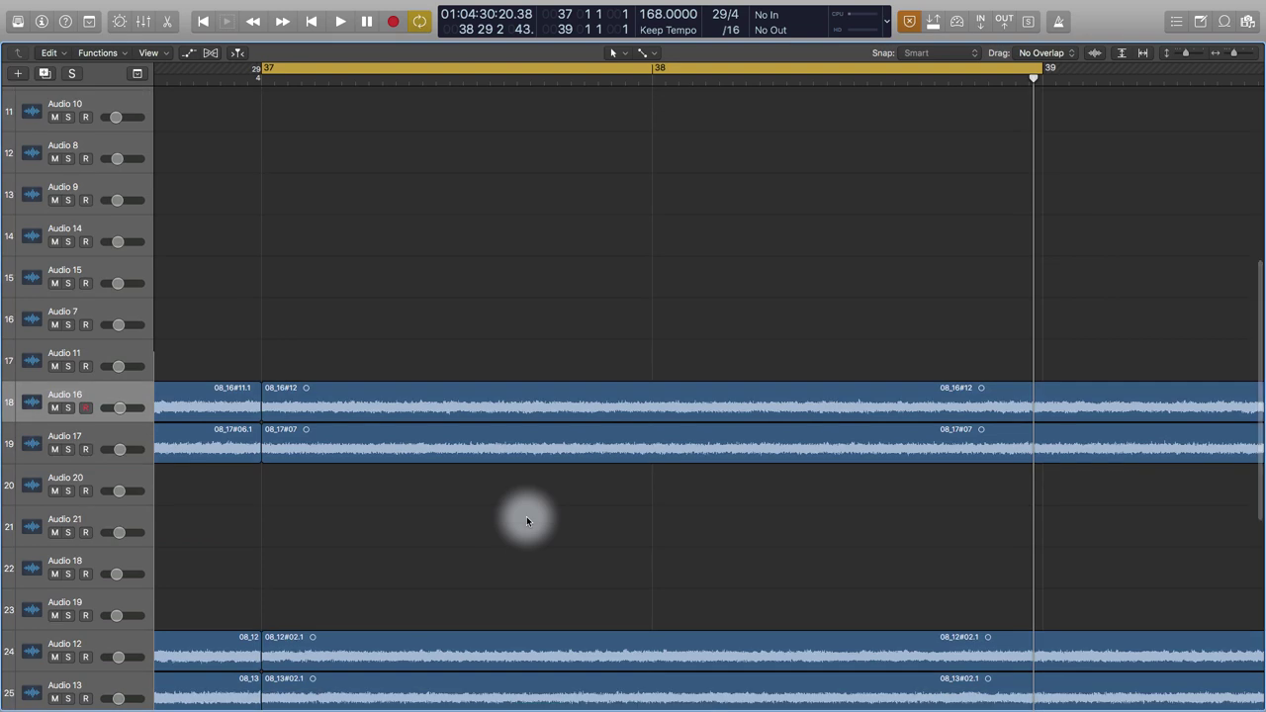
pyautogui.scroll(7, 526, 521)
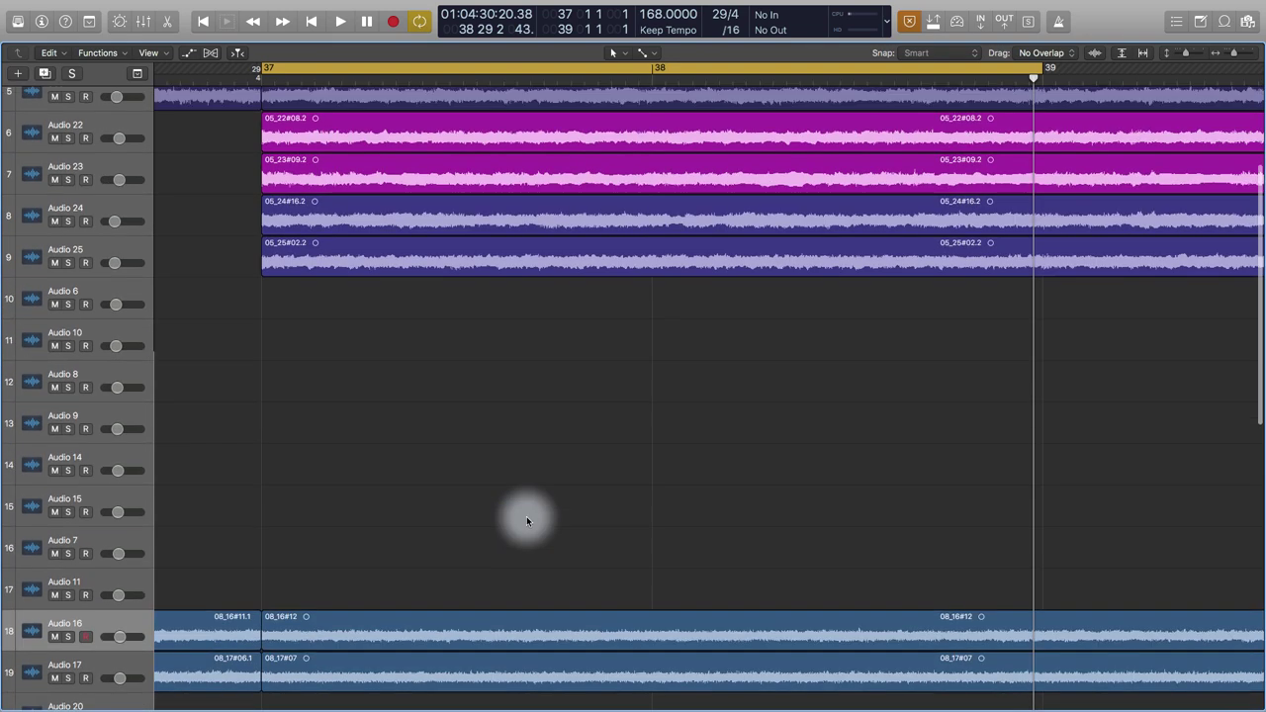
# Step: Solo Recto L and Recto R and play them twice over the bar 37 loop
pyautogui.scroll(5, 526, 520)
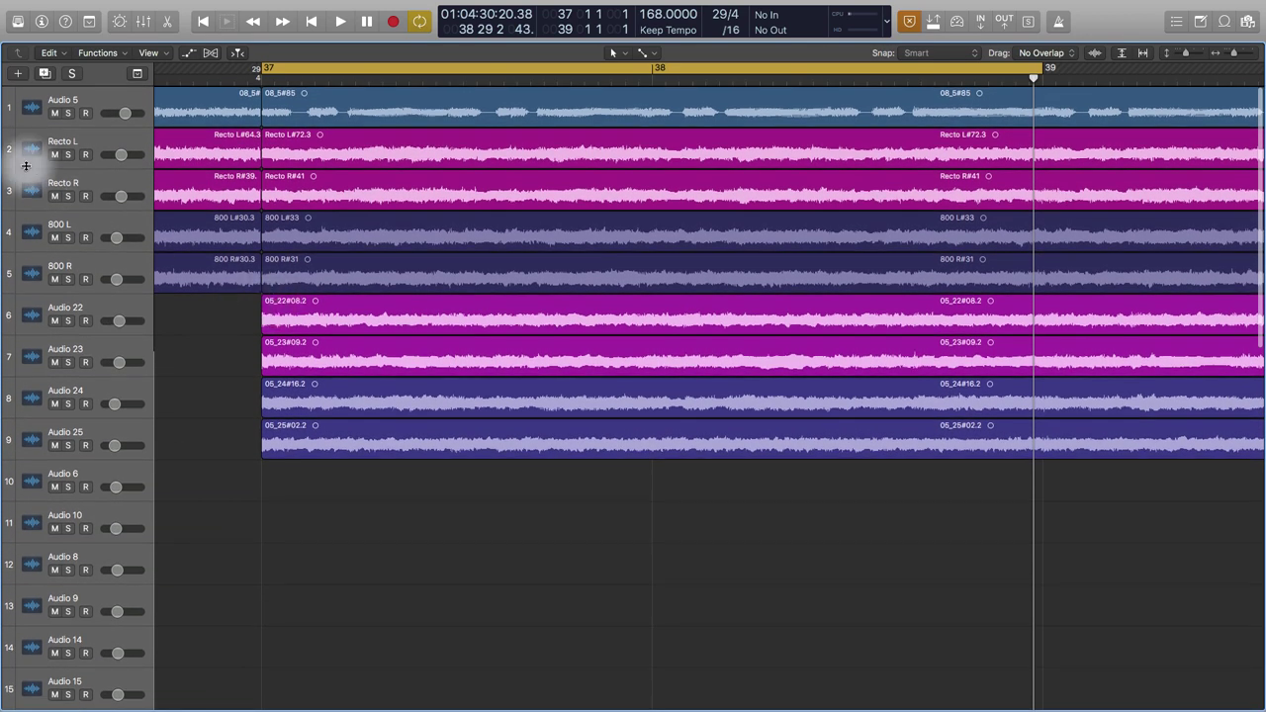
pyautogui.click(67, 154)
pyautogui.click(68, 196)
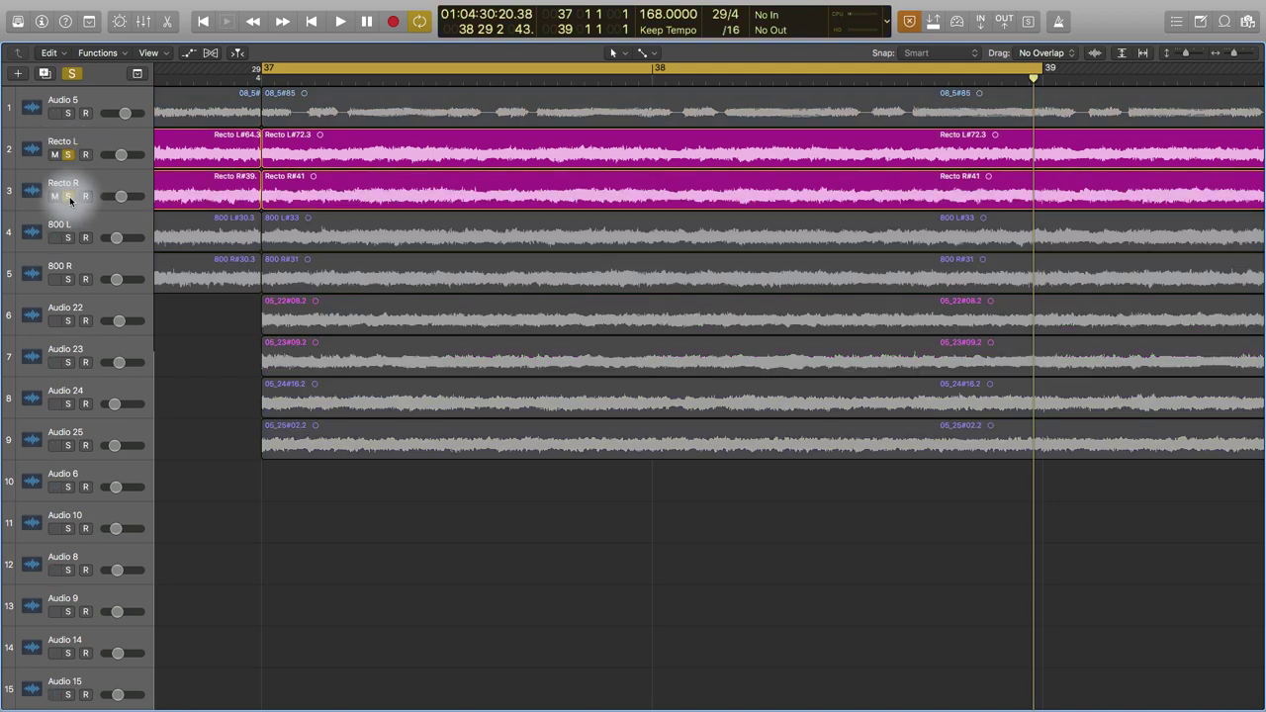
pyautogui.press('space')
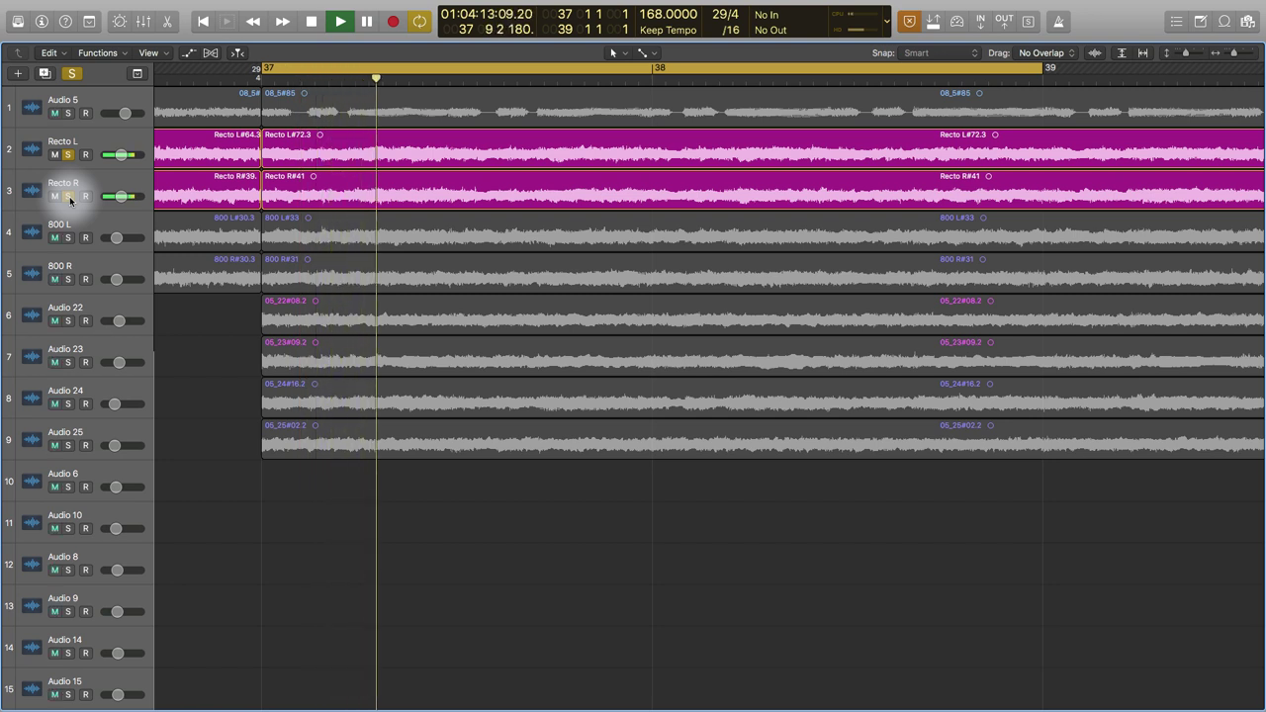
pyautogui.press('space')
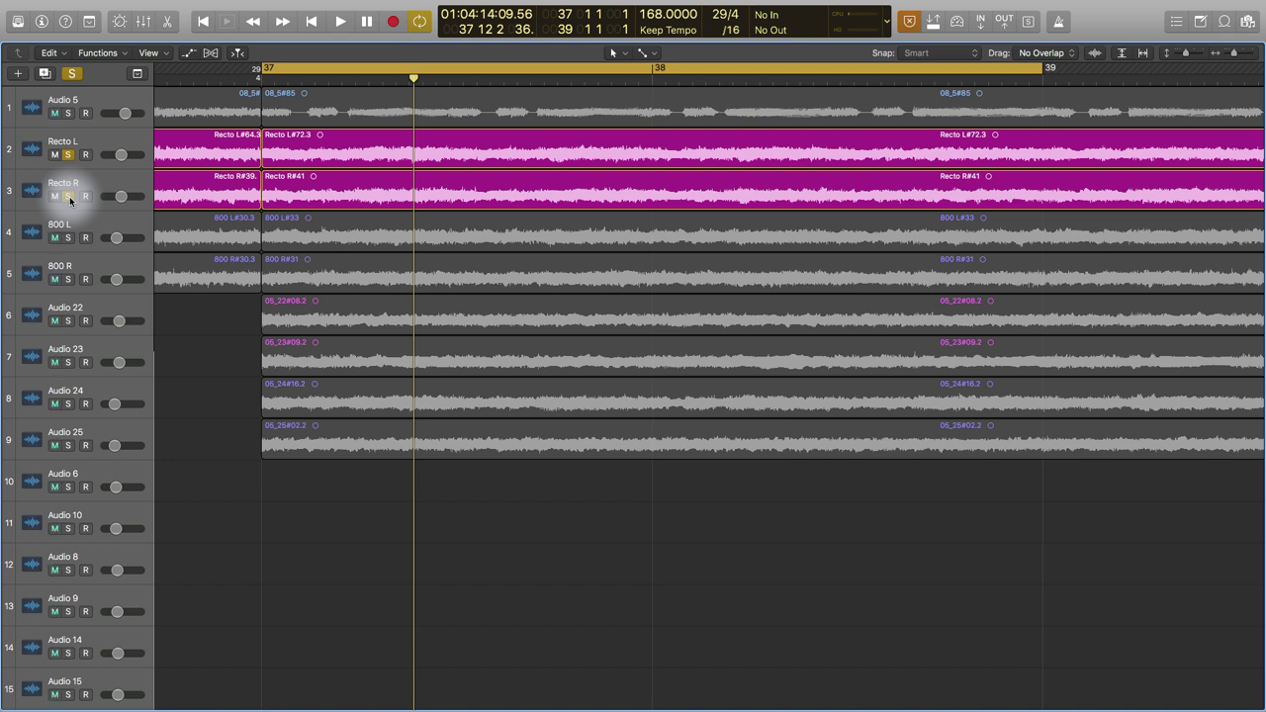
pyautogui.press('space')
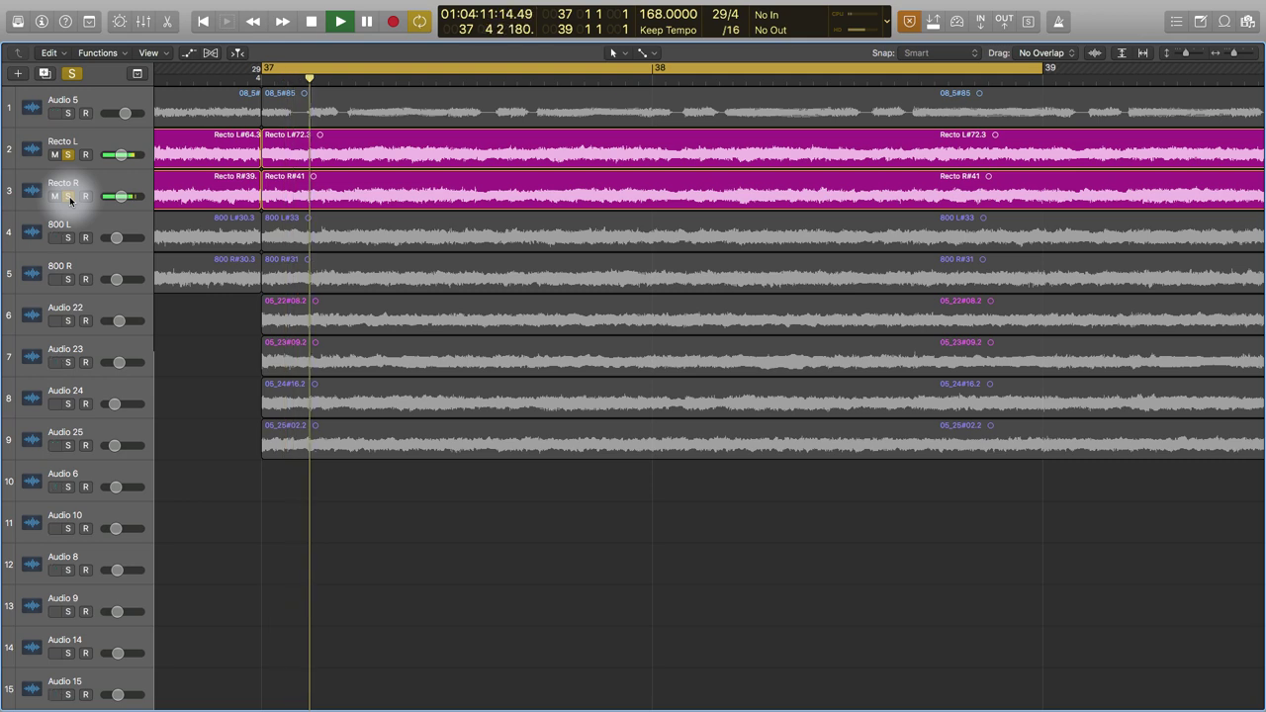
pyautogui.press('space')
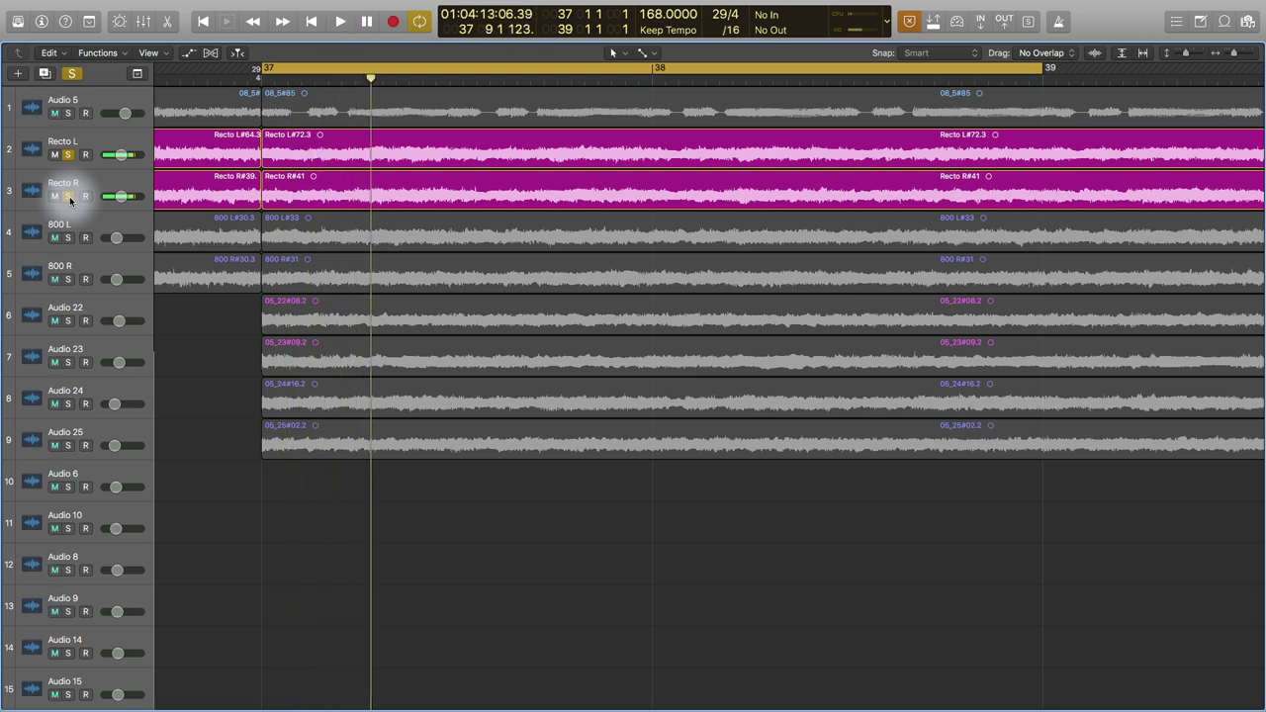
# Step: Move the solo from the Recto tracks to 800 L and 800 R and play them briefly
pyautogui.click(69, 197)
pyautogui.click(67, 237)
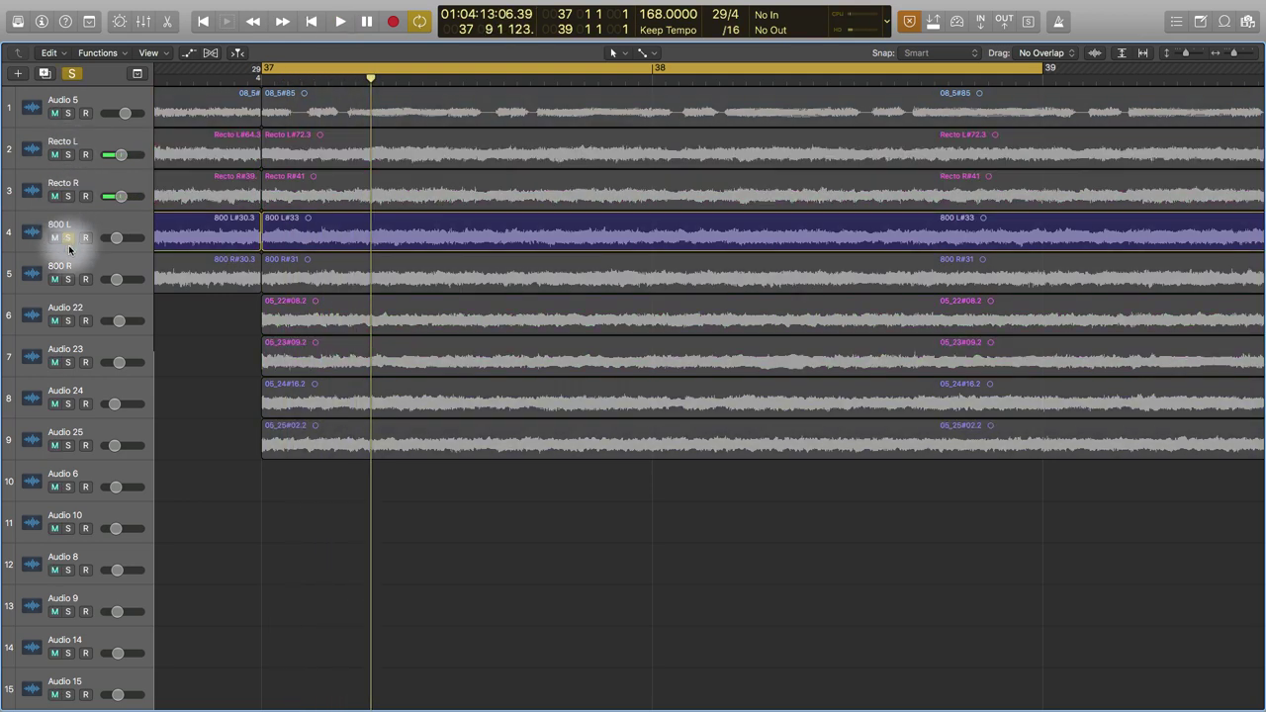
pyautogui.click(67, 280)
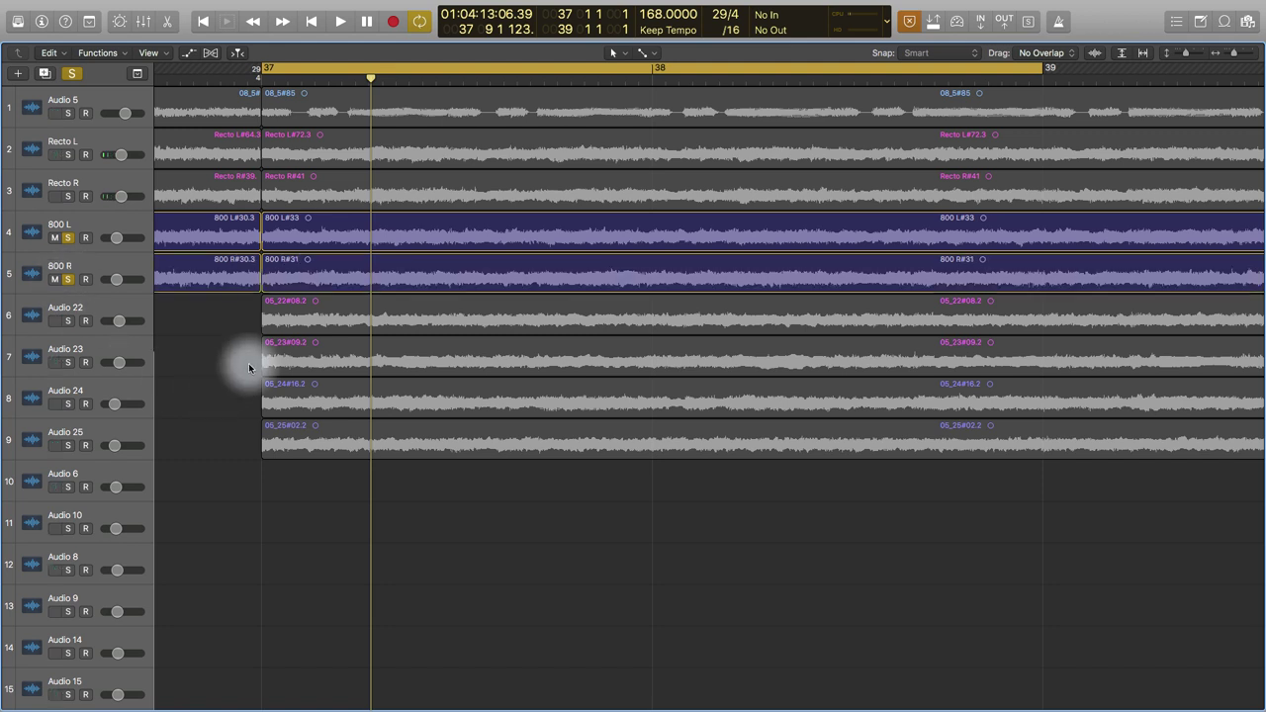
pyautogui.press('space')
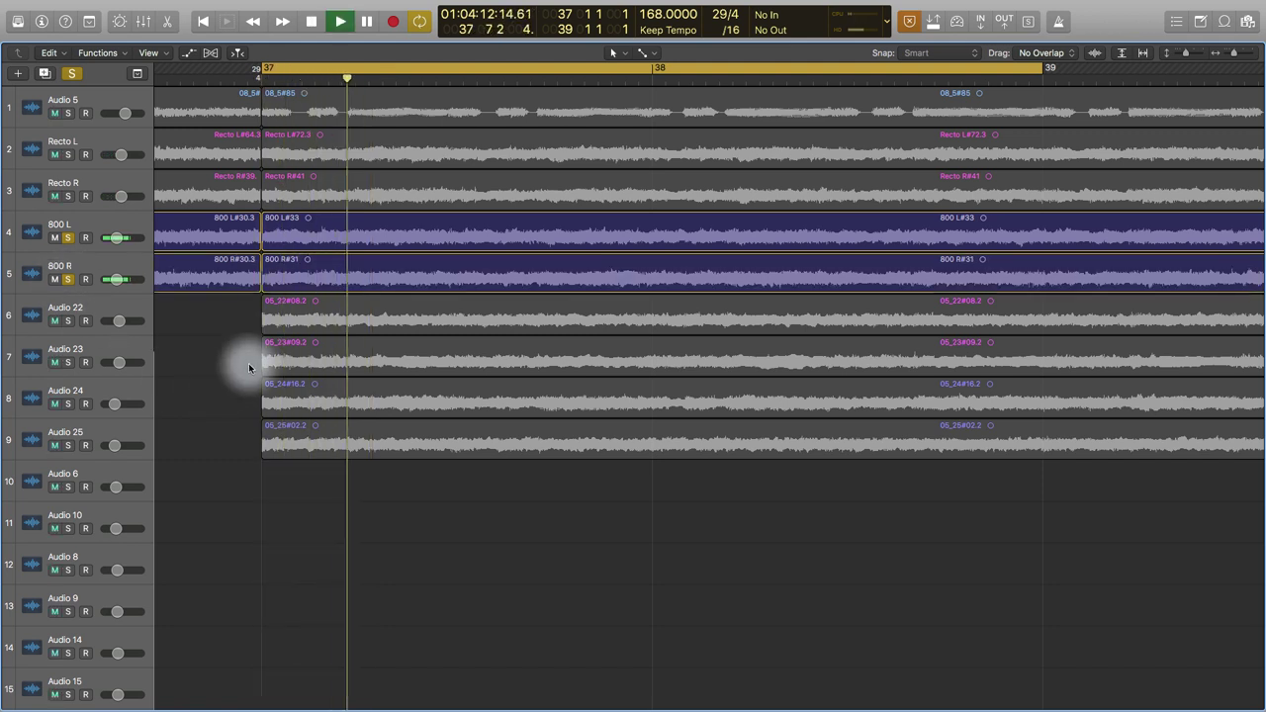
pyautogui.press('space')
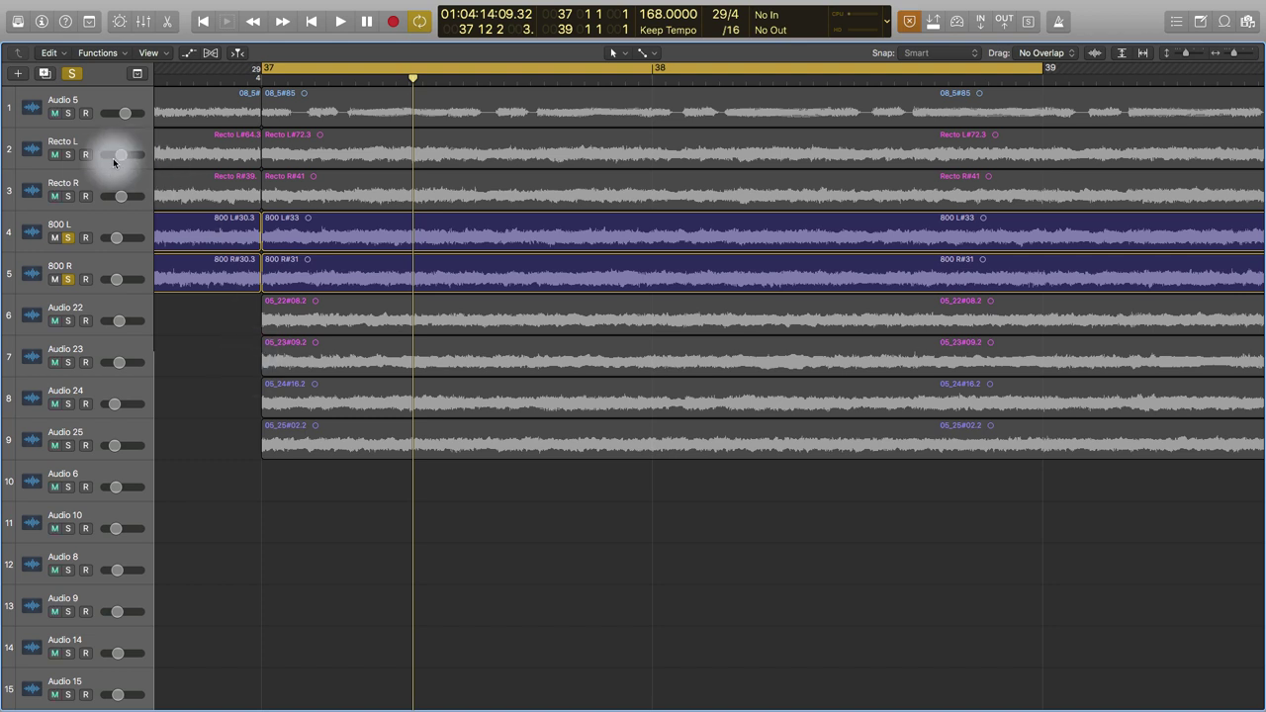
# Step: Re-solo Recto L and R with the 800 pair and play all four guitars from bar 37
pyautogui.click(67, 155)
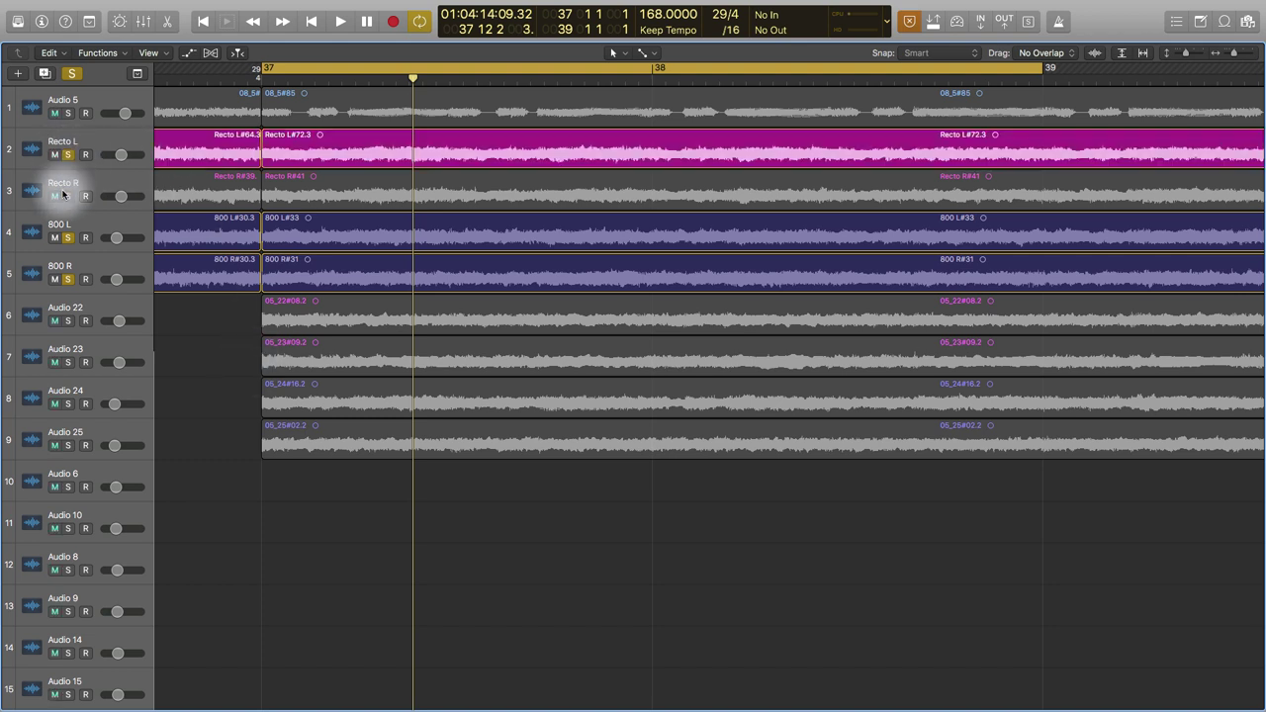
pyautogui.click(67, 196)
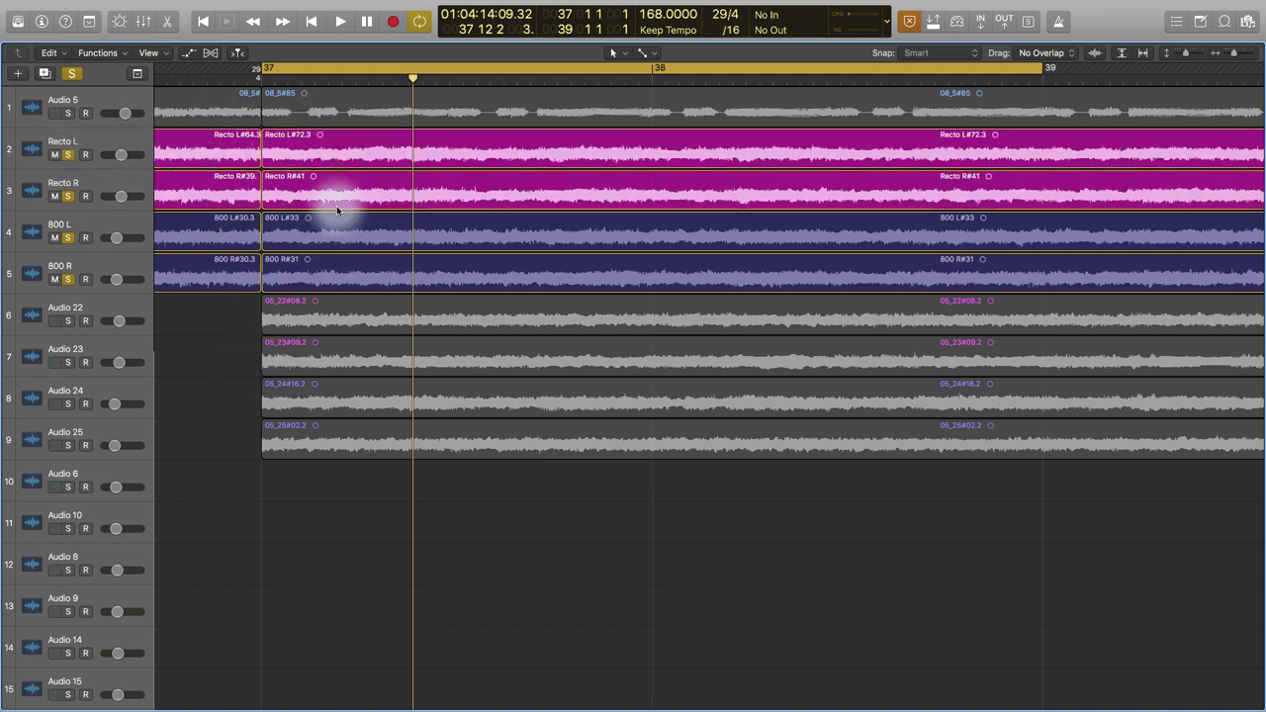
pyautogui.press('space')
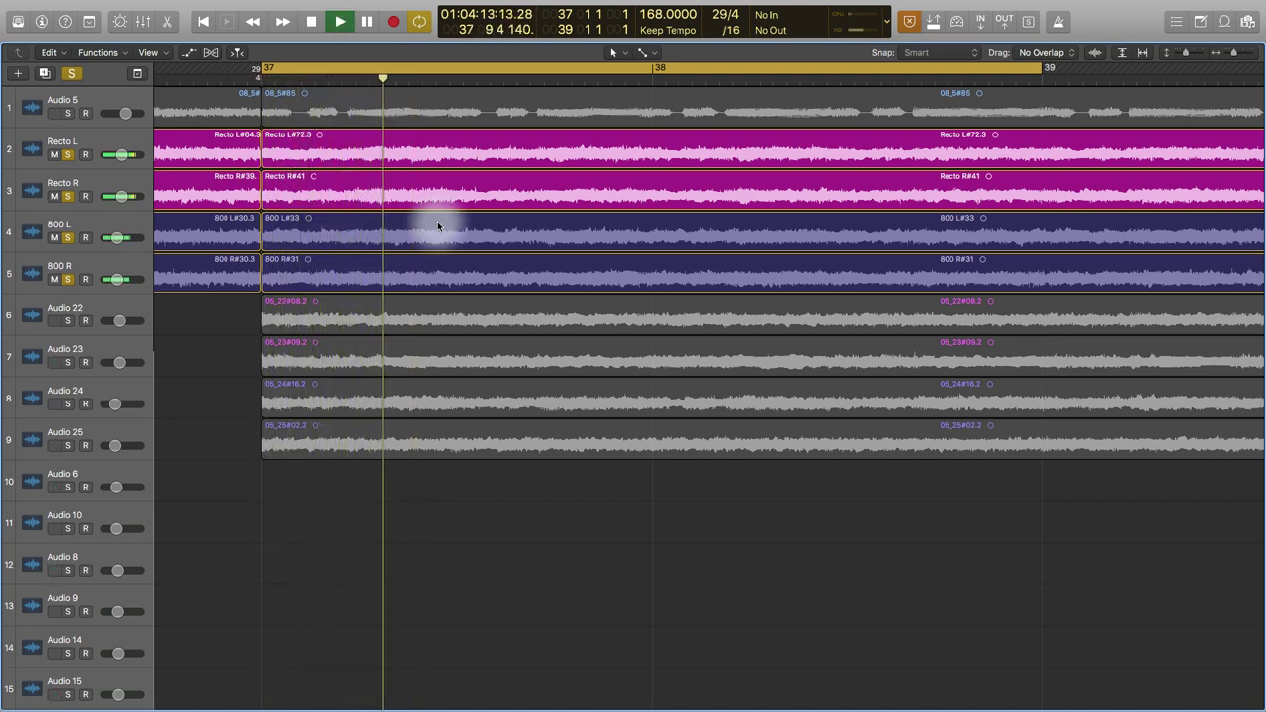
pyautogui.press('space')
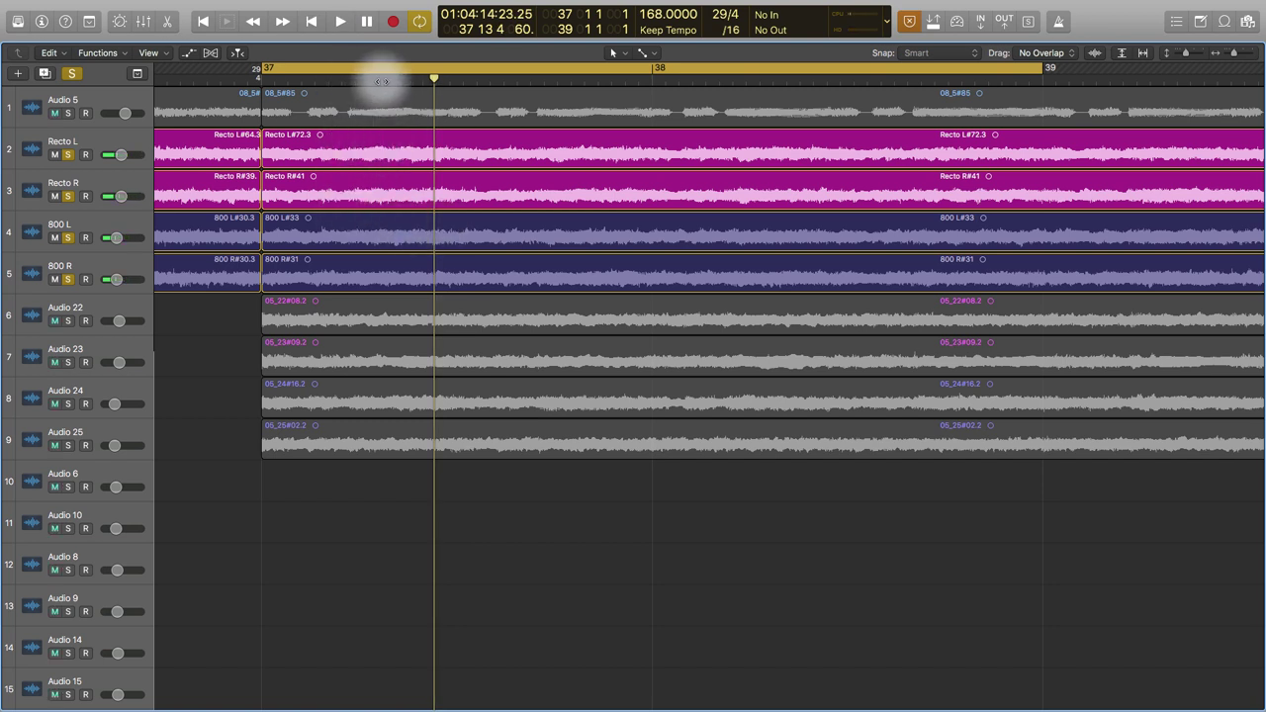
pyautogui.scroll(-1, 384, 90)
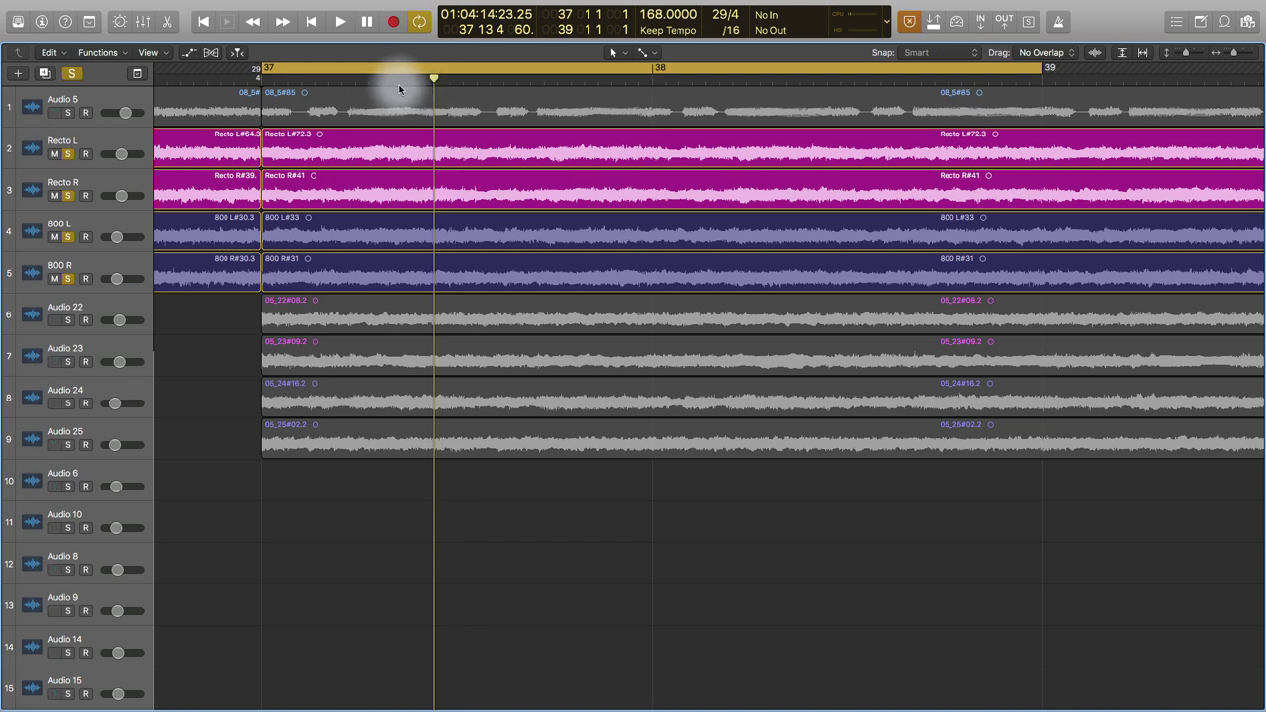
pyautogui.hscroll(-1, 399, 90)
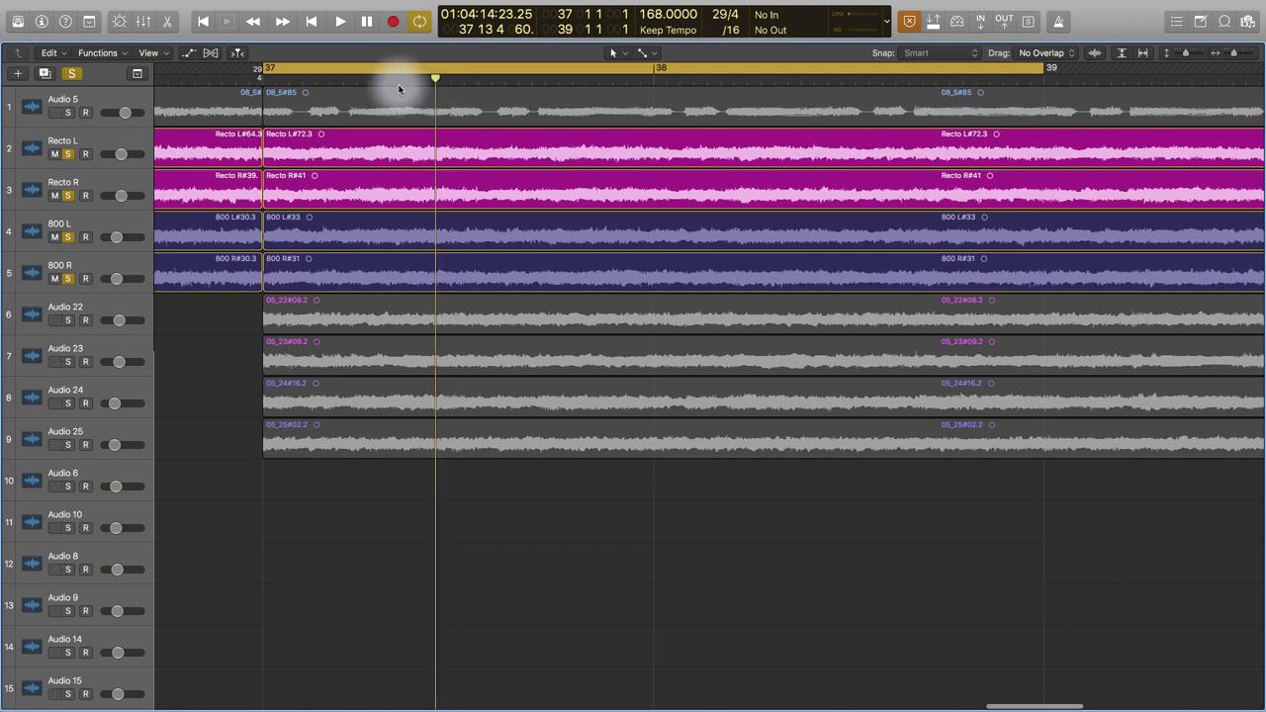
pyautogui.hscroll(-1, 398, 90)
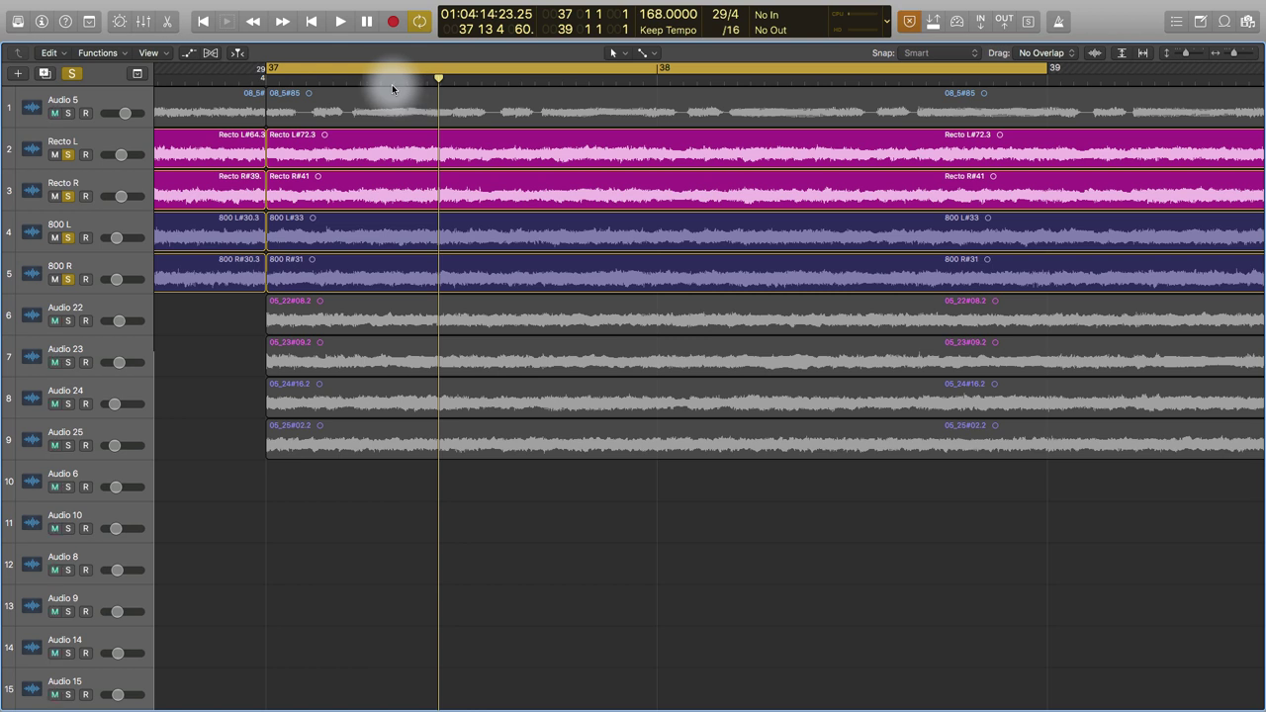
pyautogui.press('space')
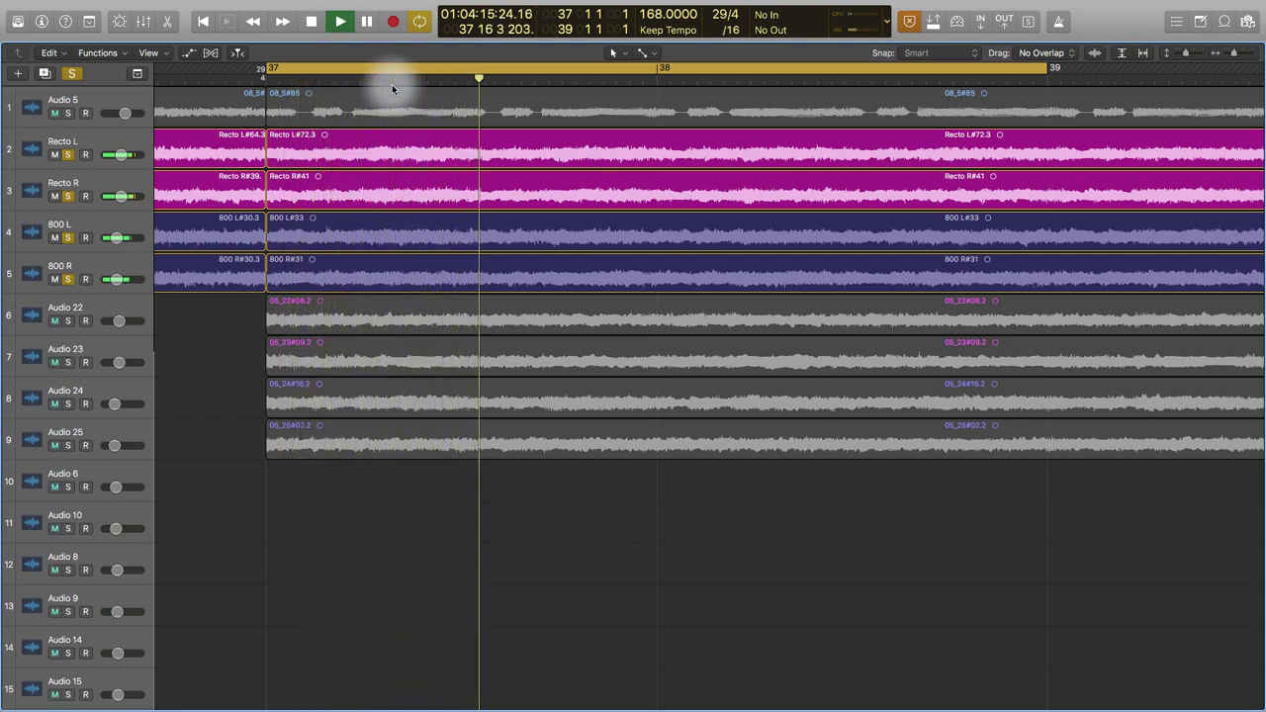
# Step: Stop playback and unsolo Recto L, Recto R, 800 L and 800 R
pyautogui.press('space')
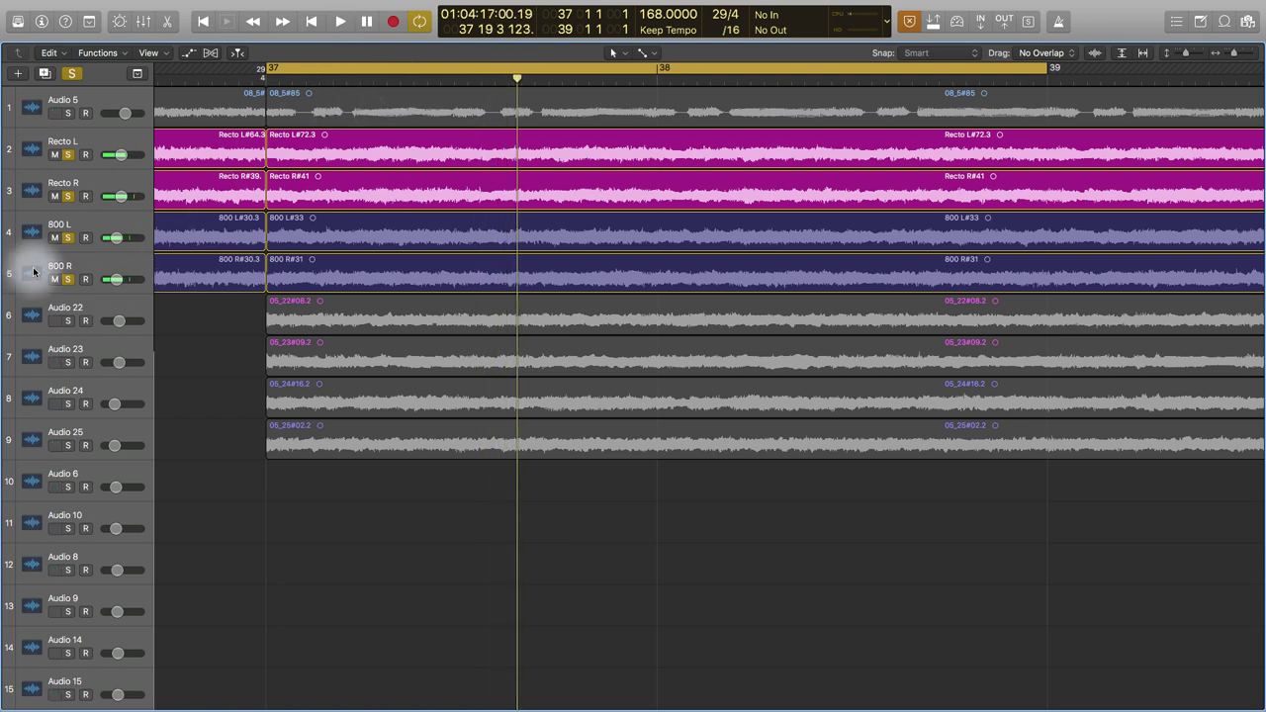
pyautogui.click(67, 154)
pyautogui.click(67, 196)
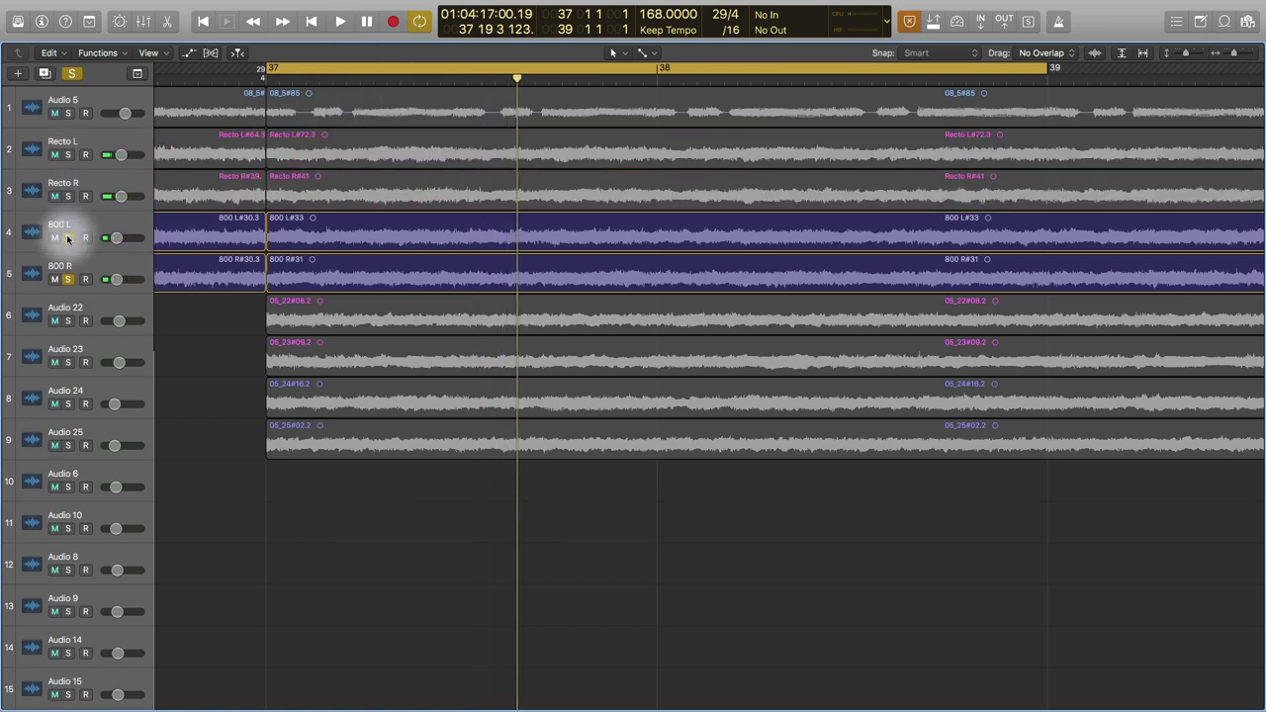
pyautogui.click(67, 238)
pyautogui.click(67, 279)
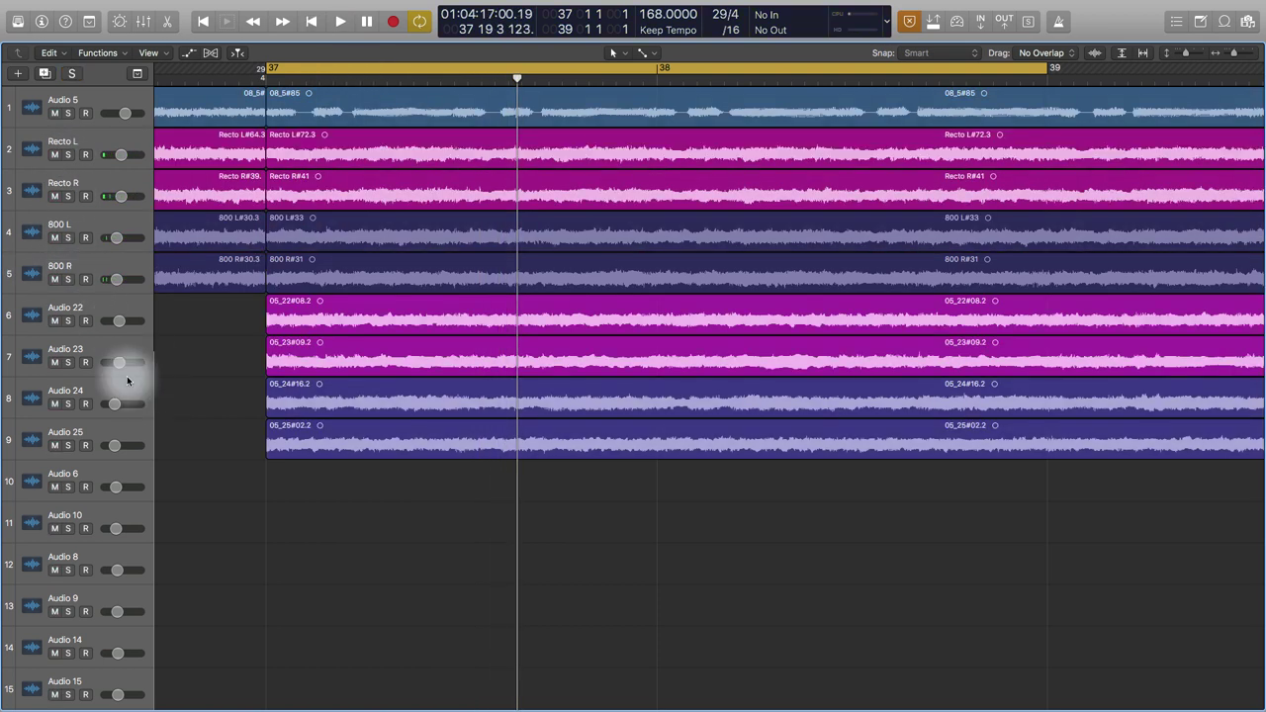
# Step: Play Audio 22 soloed alone, then Audio 23 soloed alone
pyautogui.click(67, 320)
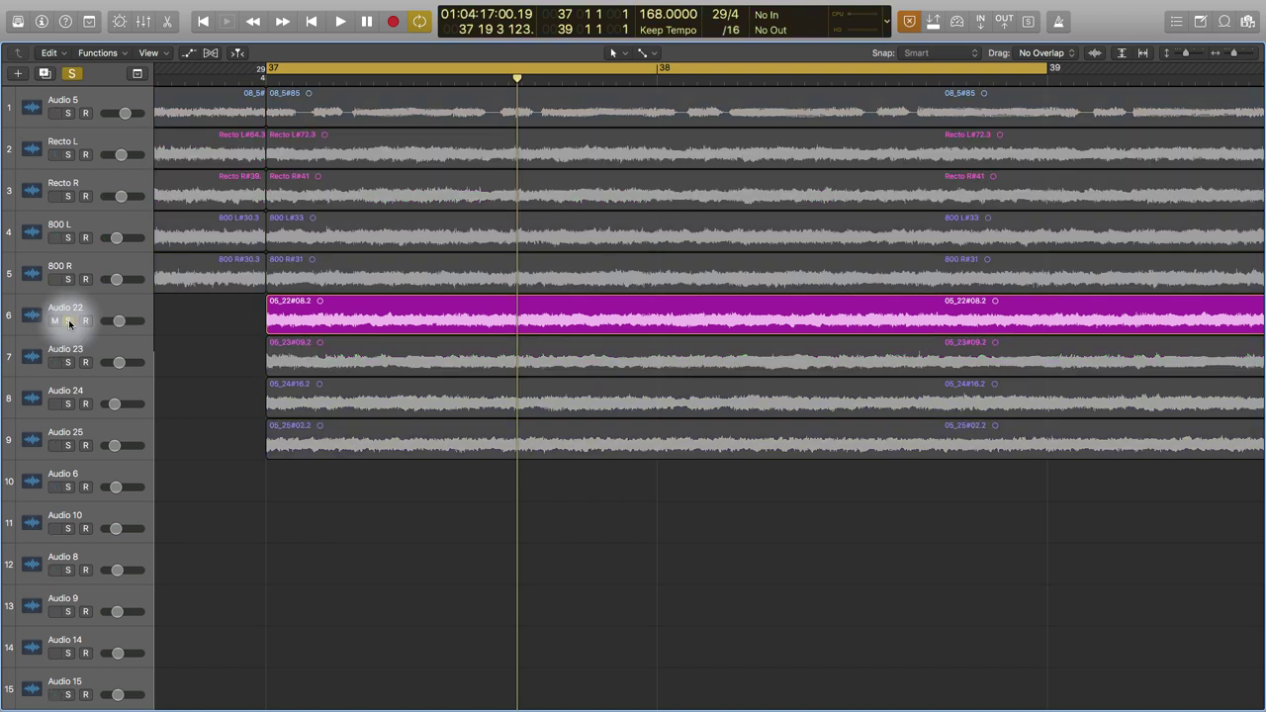
pyautogui.press('space')
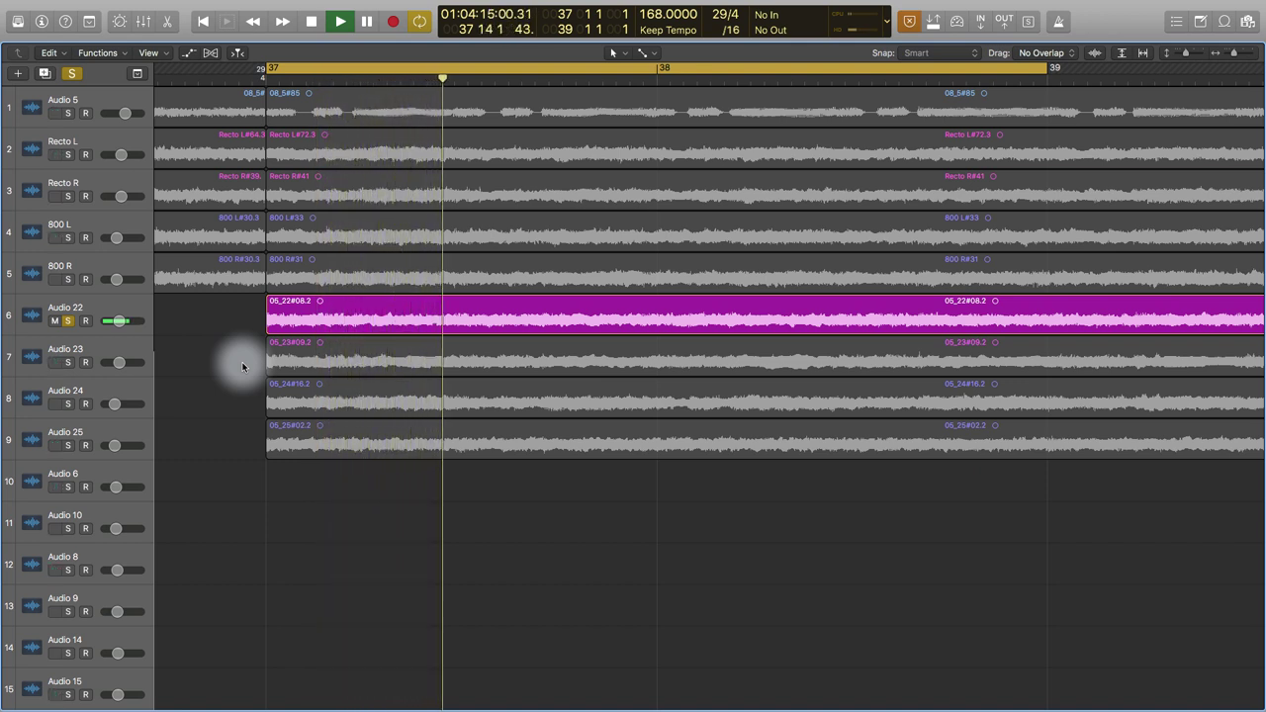
pyautogui.press('space')
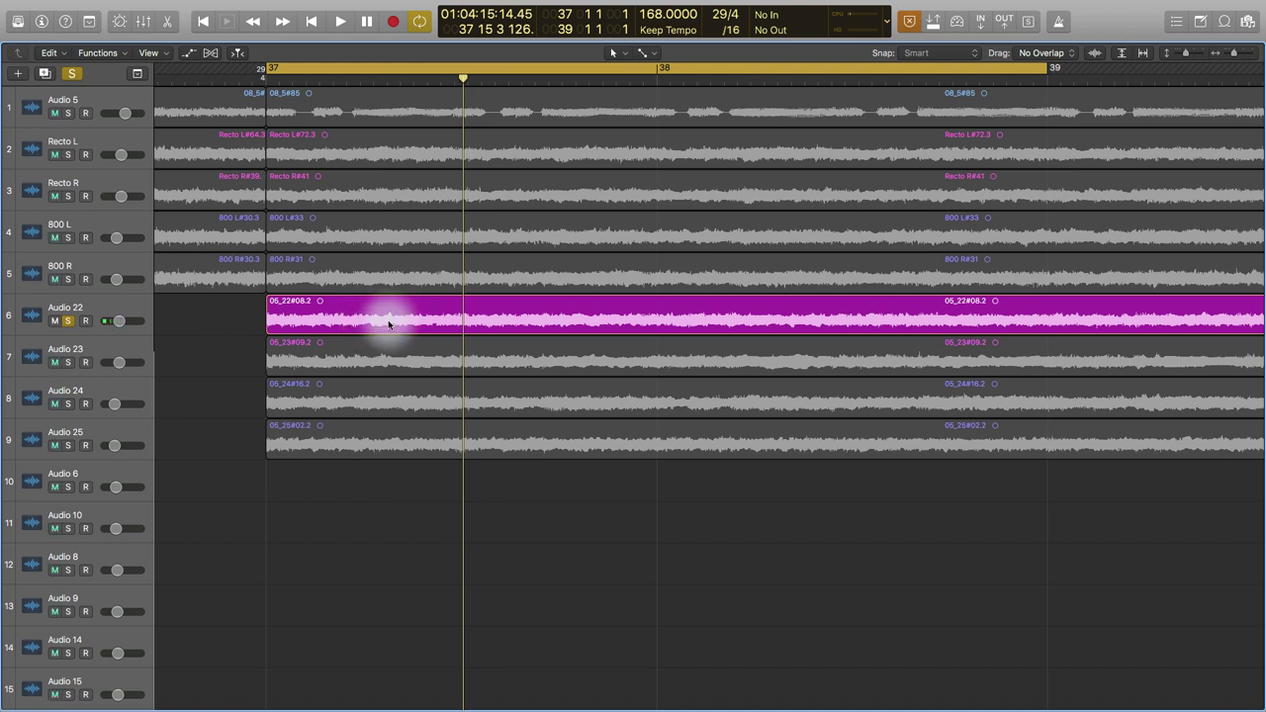
pyautogui.click(67, 320)
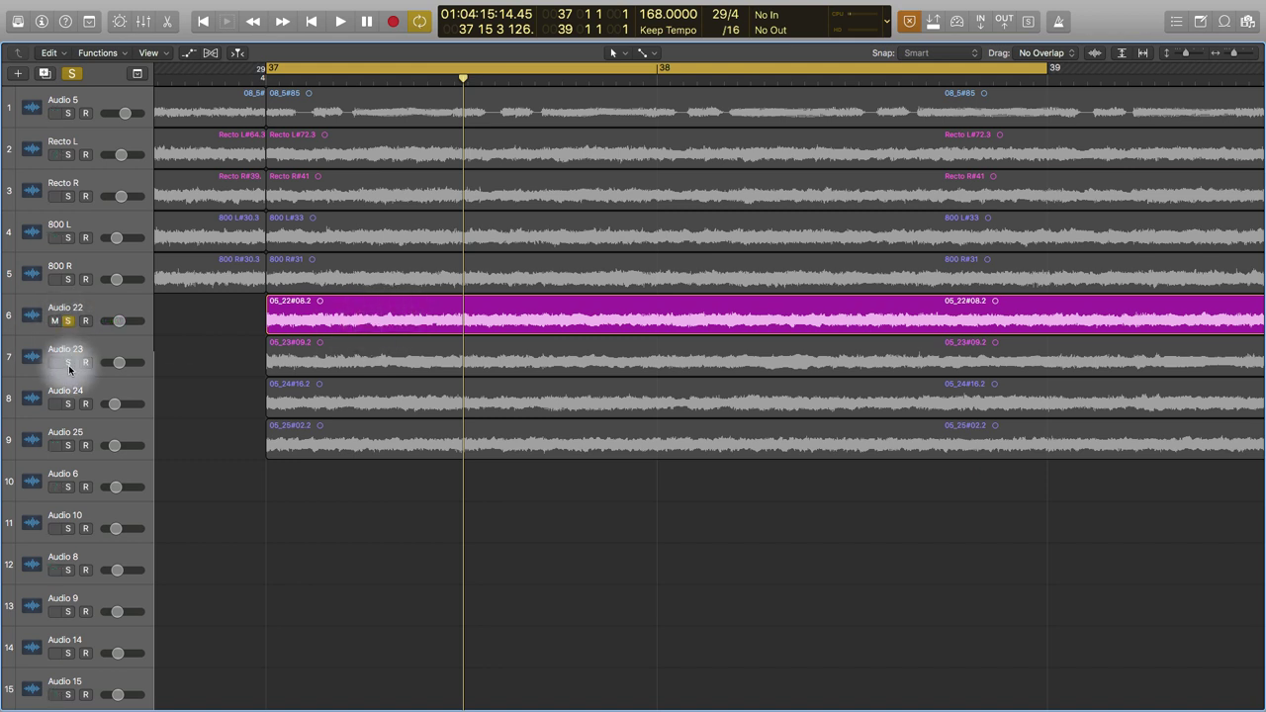
pyautogui.click(67, 362)
pyautogui.press('space')
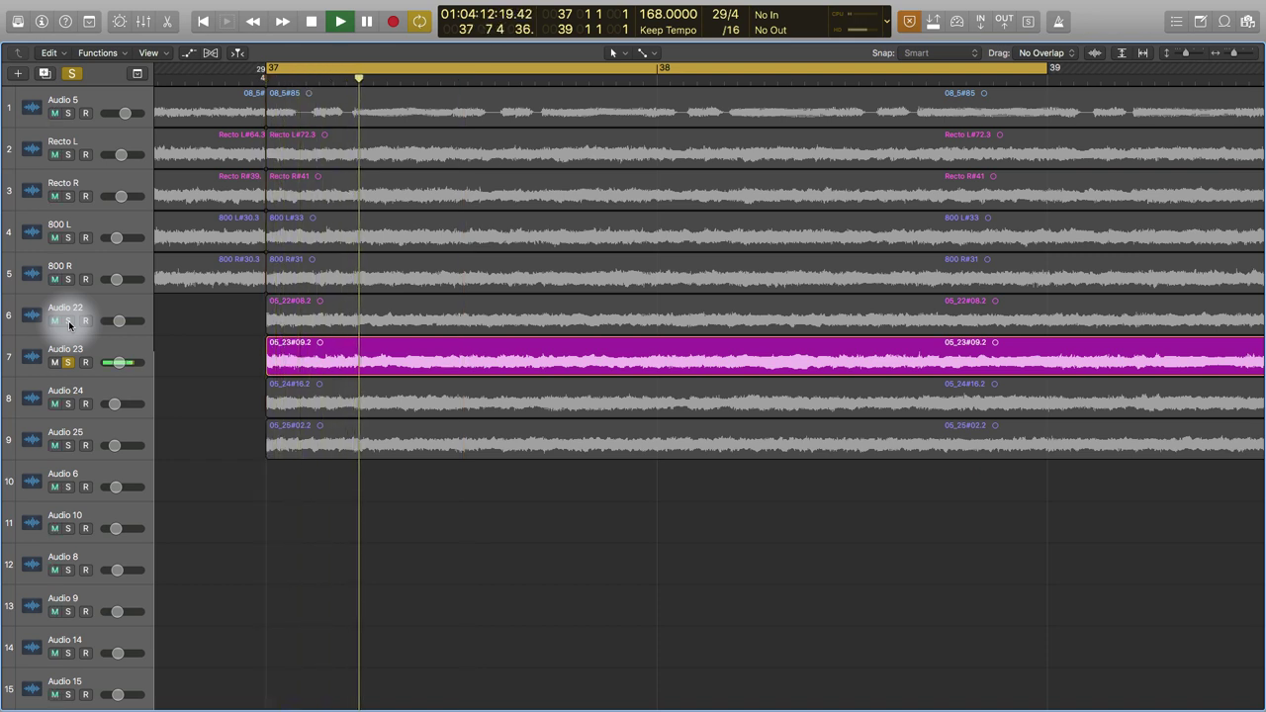
pyautogui.press('space')
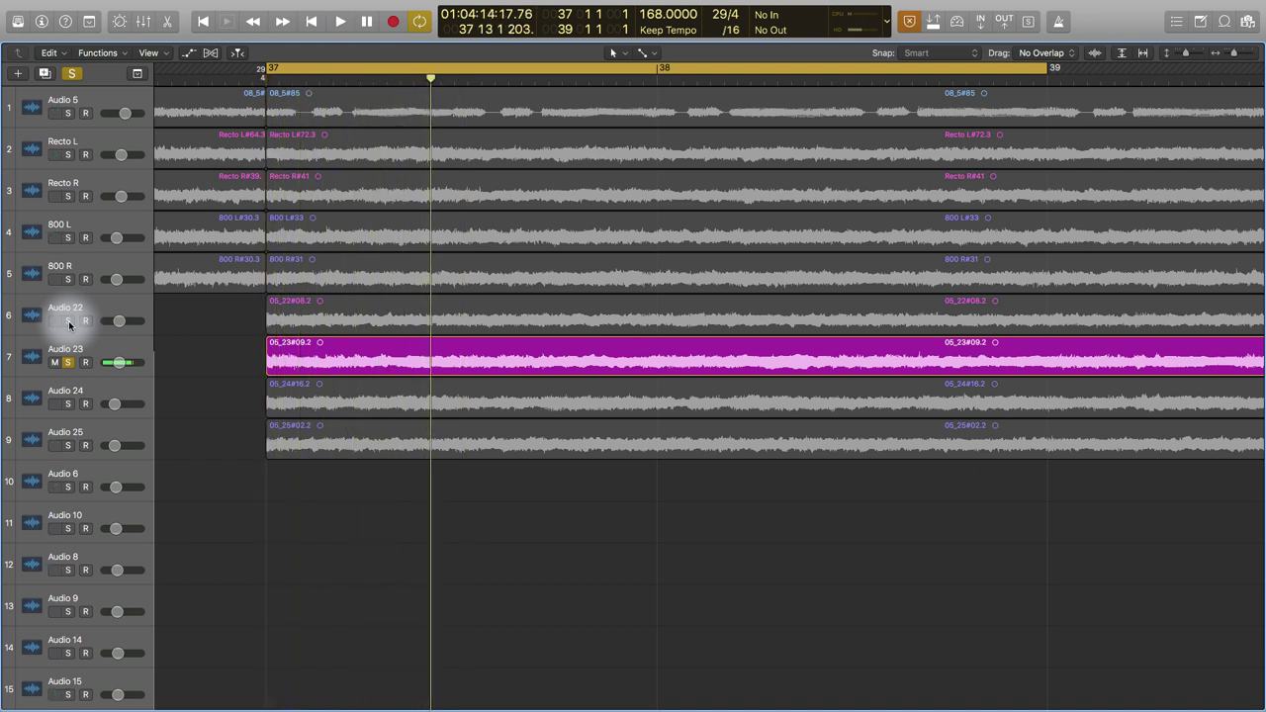
# Step: Play Audio 22 and Audio 23 soloed together, then Audio 22 alone again
pyautogui.click(68, 320)
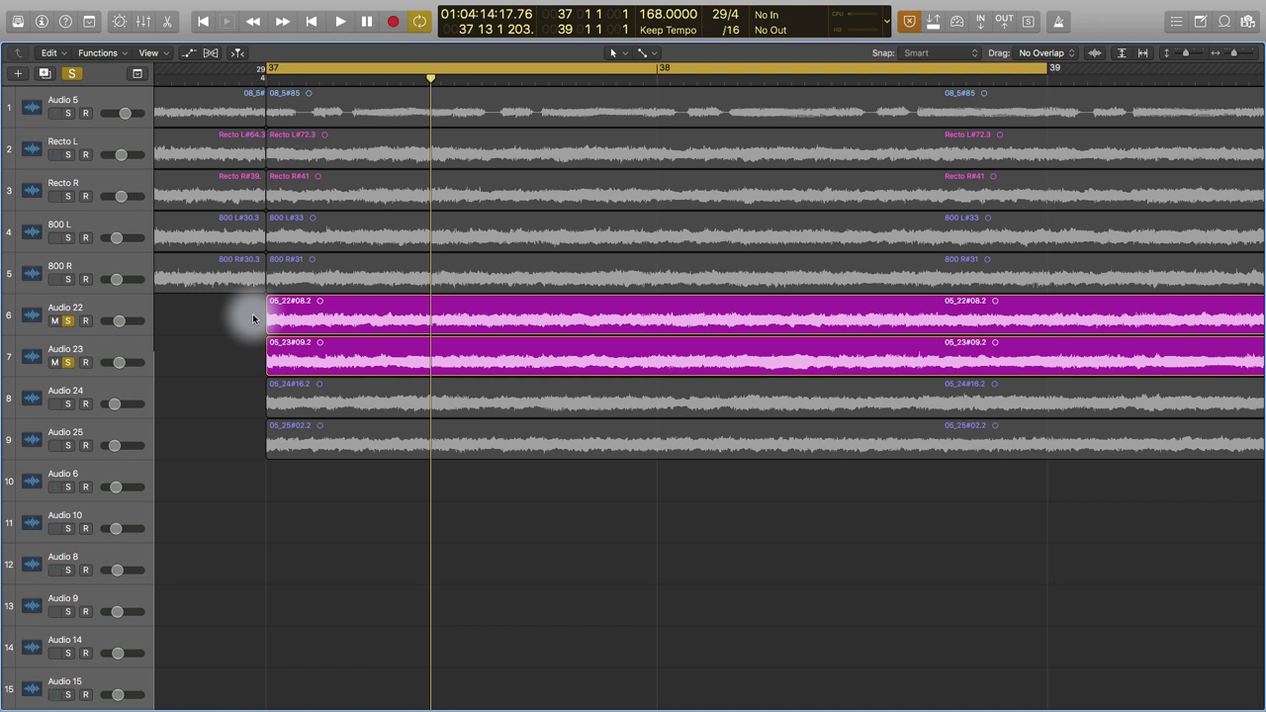
pyautogui.press('space')
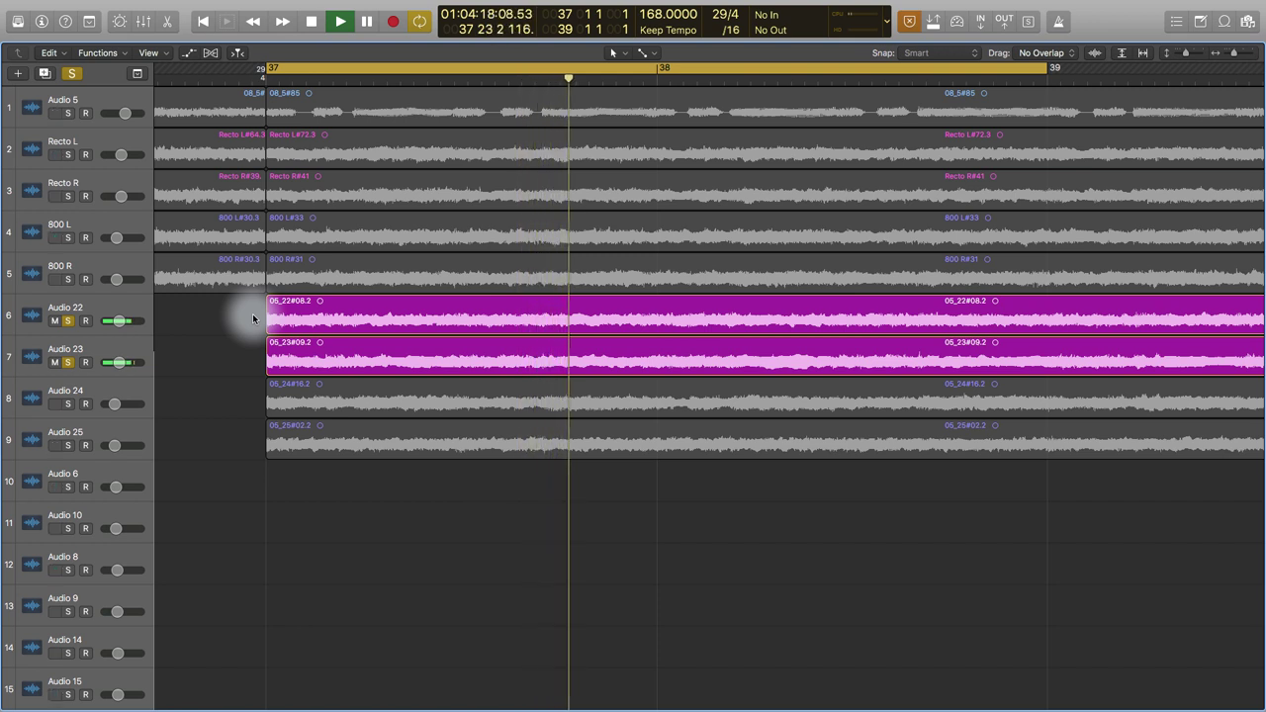
pyautogui.press('space')
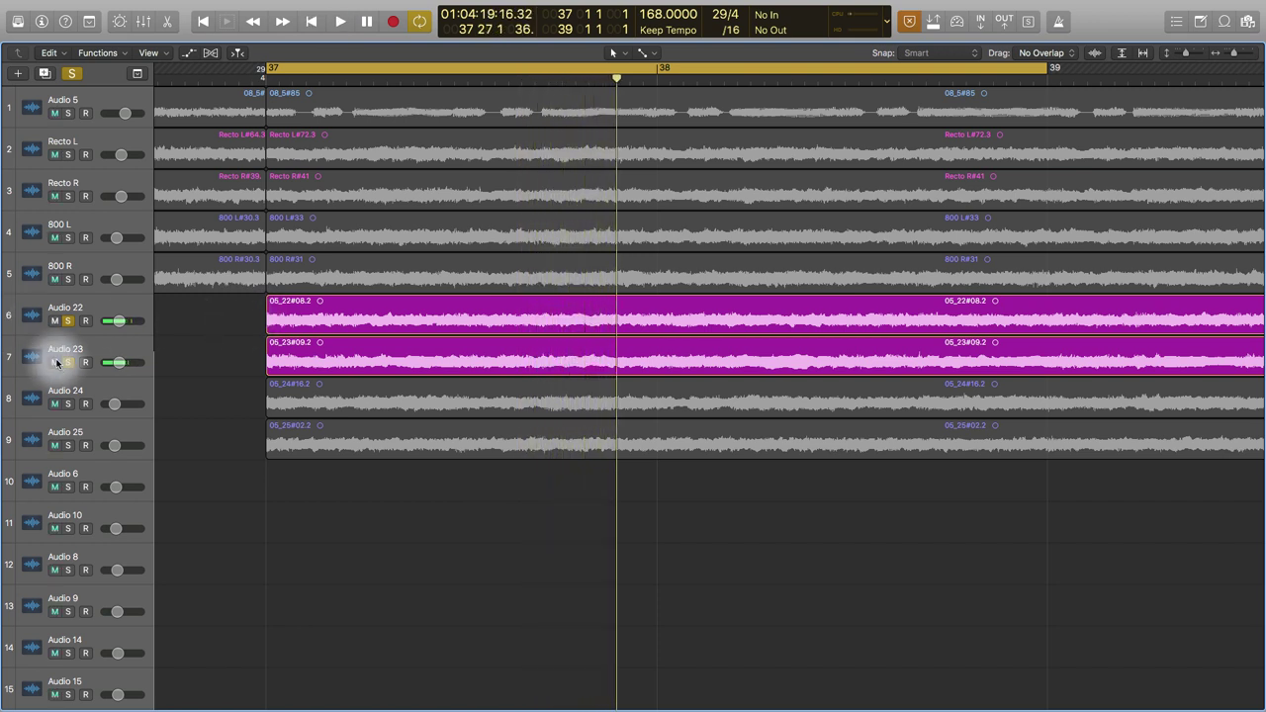
pyautogui.click(68, 363)
pyautogui.press('space')
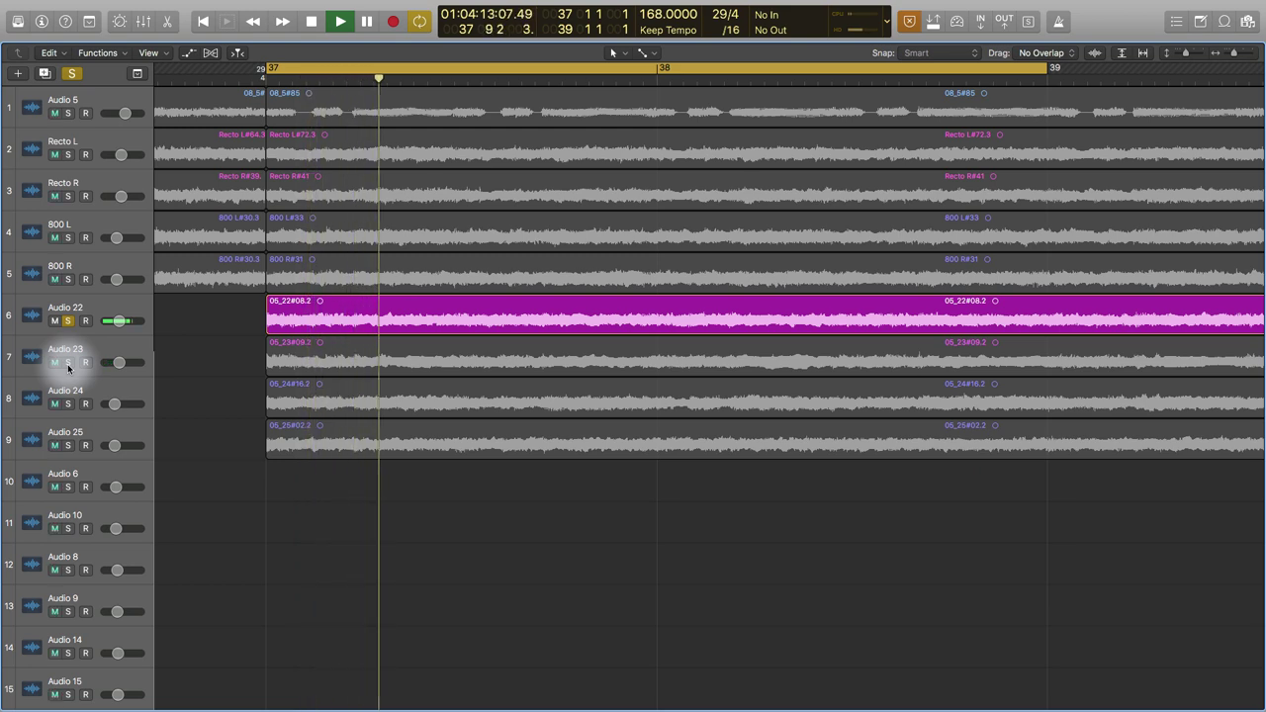
pyautogui.press('space')
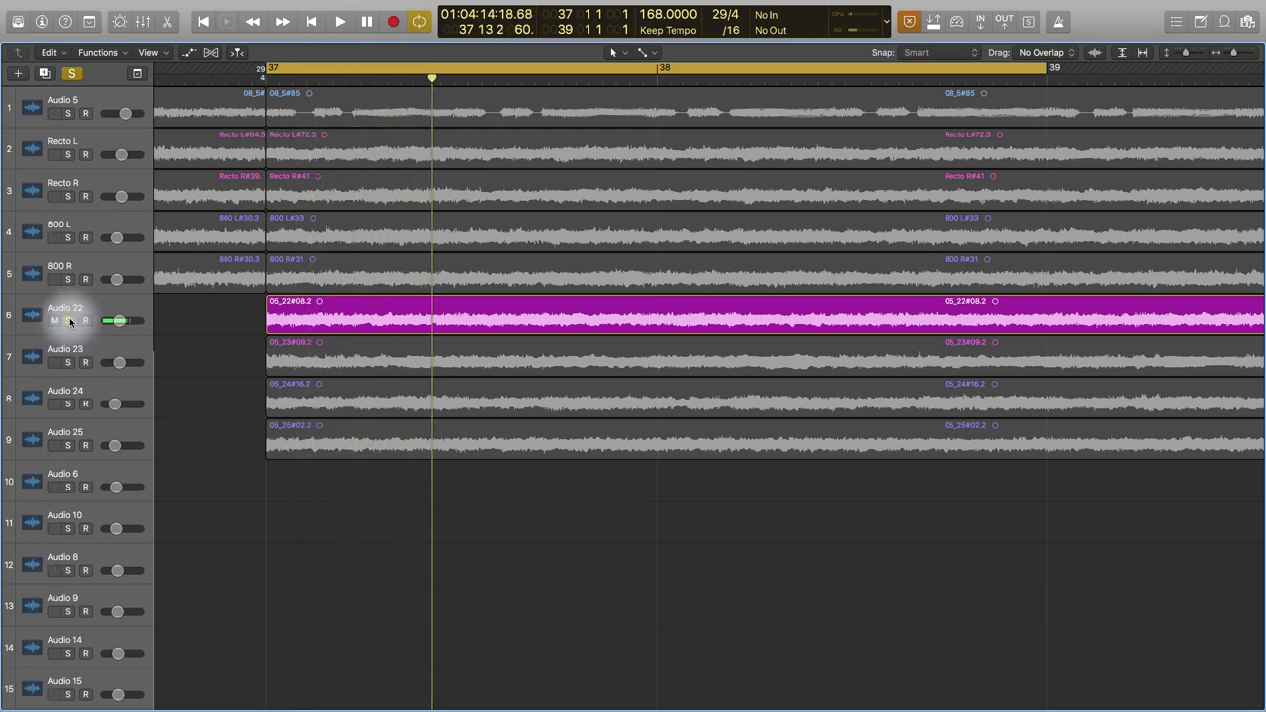
# Step: Switch the solo back to Audio 23 alone and play it
pyautogui.click(67, 321)
pyautogui.click(68, 362)
pyautogui.press('space')
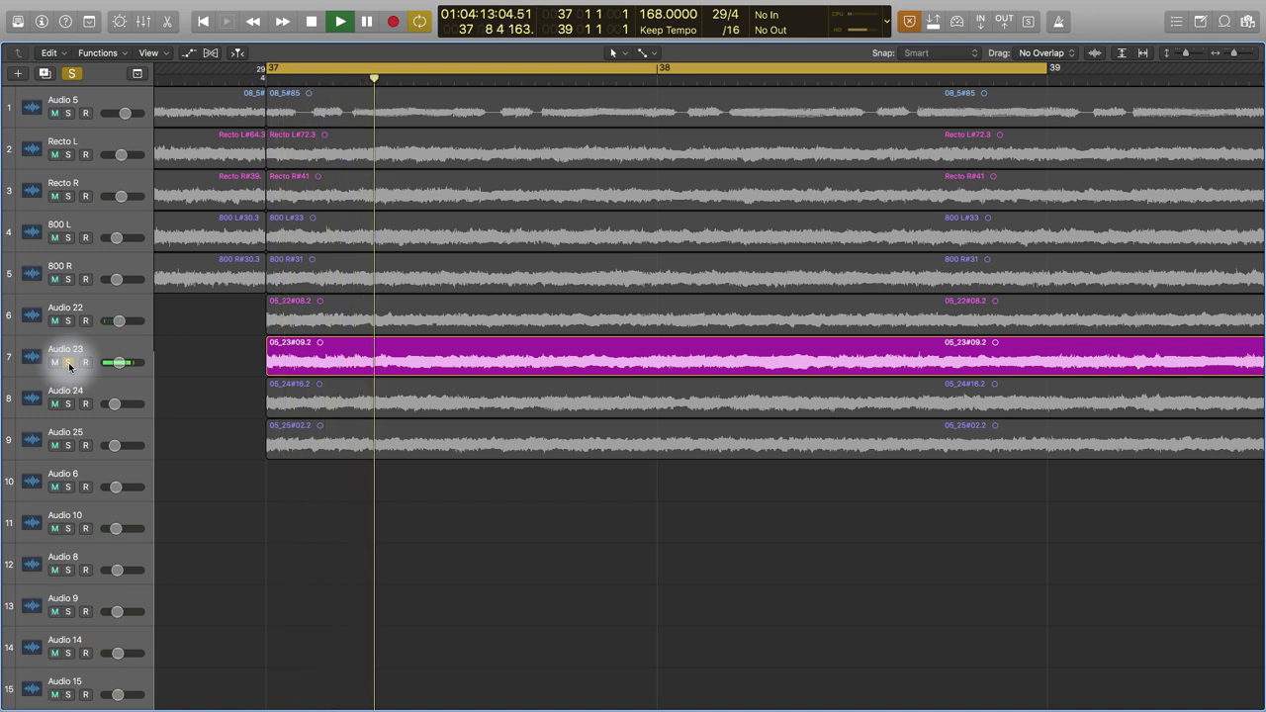
# Step: Stop, unsolo Audio 23, and play Audio 24 soloed on its own
pyautogui.press('space')
pyautogui.click(68, 362)
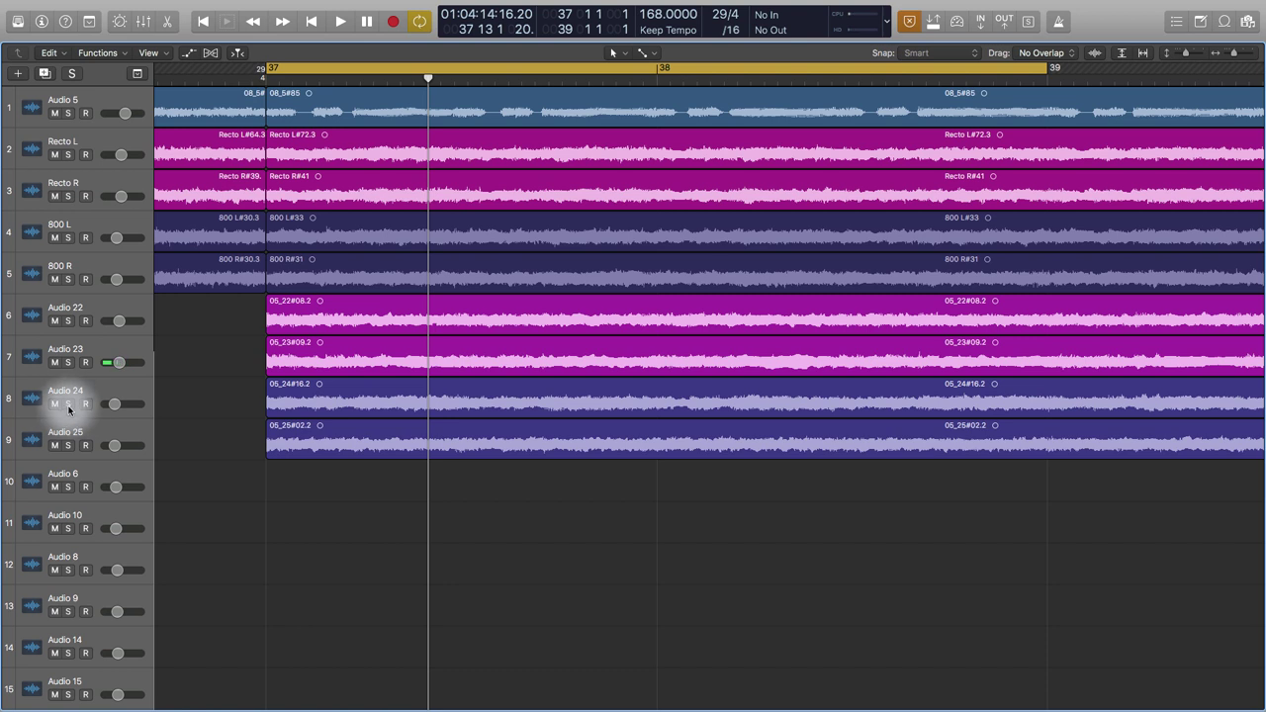
pyautogui.click(69, 404)
pyautogui.press('space')
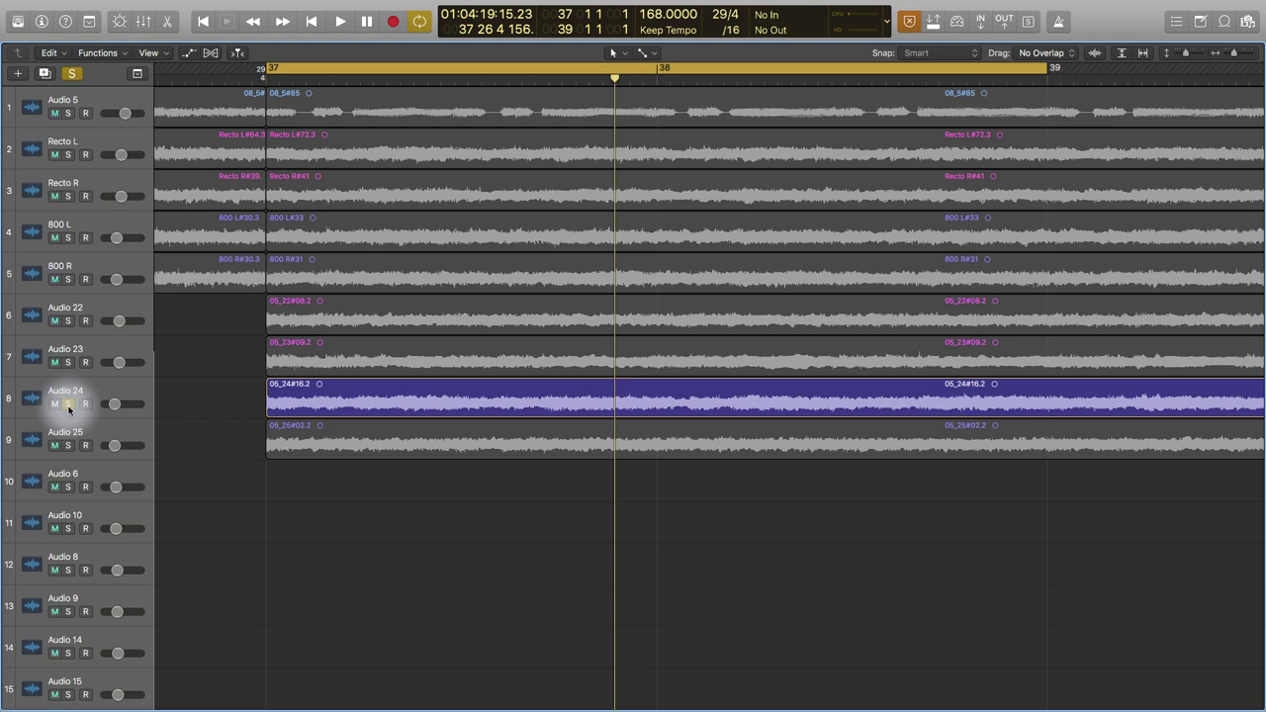
# Step: Play Audio 25 alone, then Audio 24 and Audio 25 soloed together
pyautogui.click(69, 405)
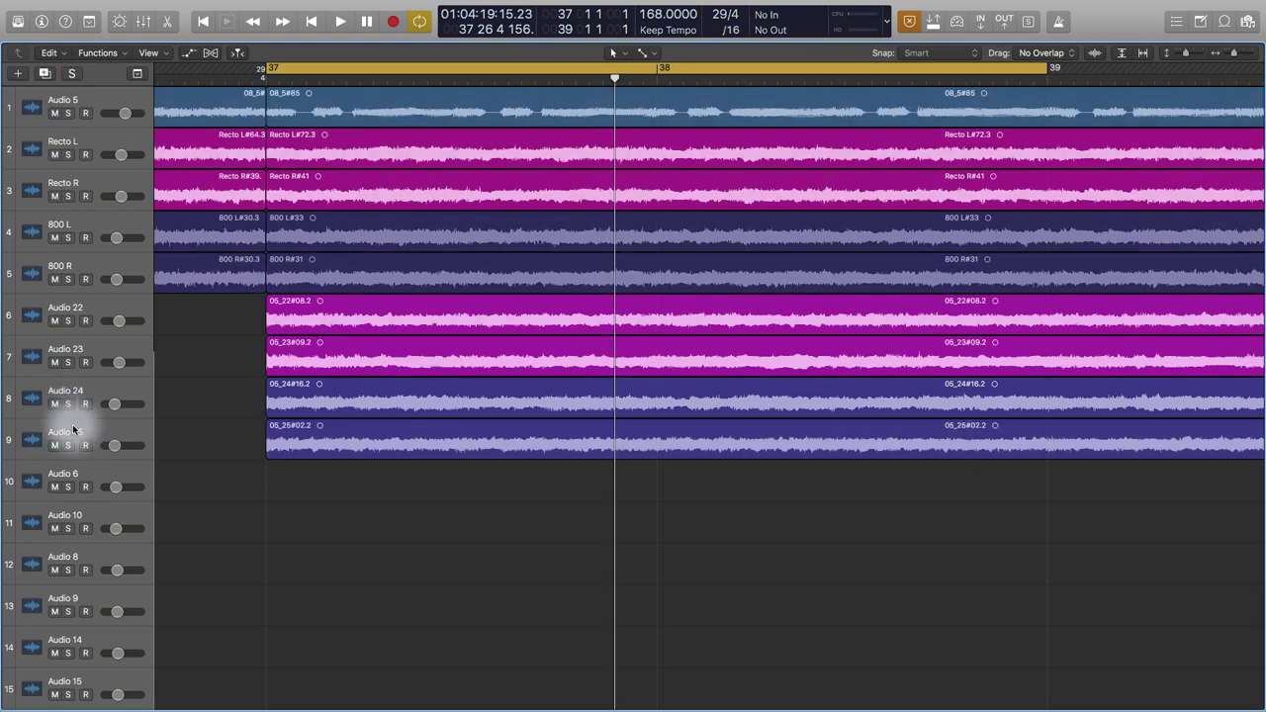
pyautogui.click(68, 445)
pyautogui.press('space')
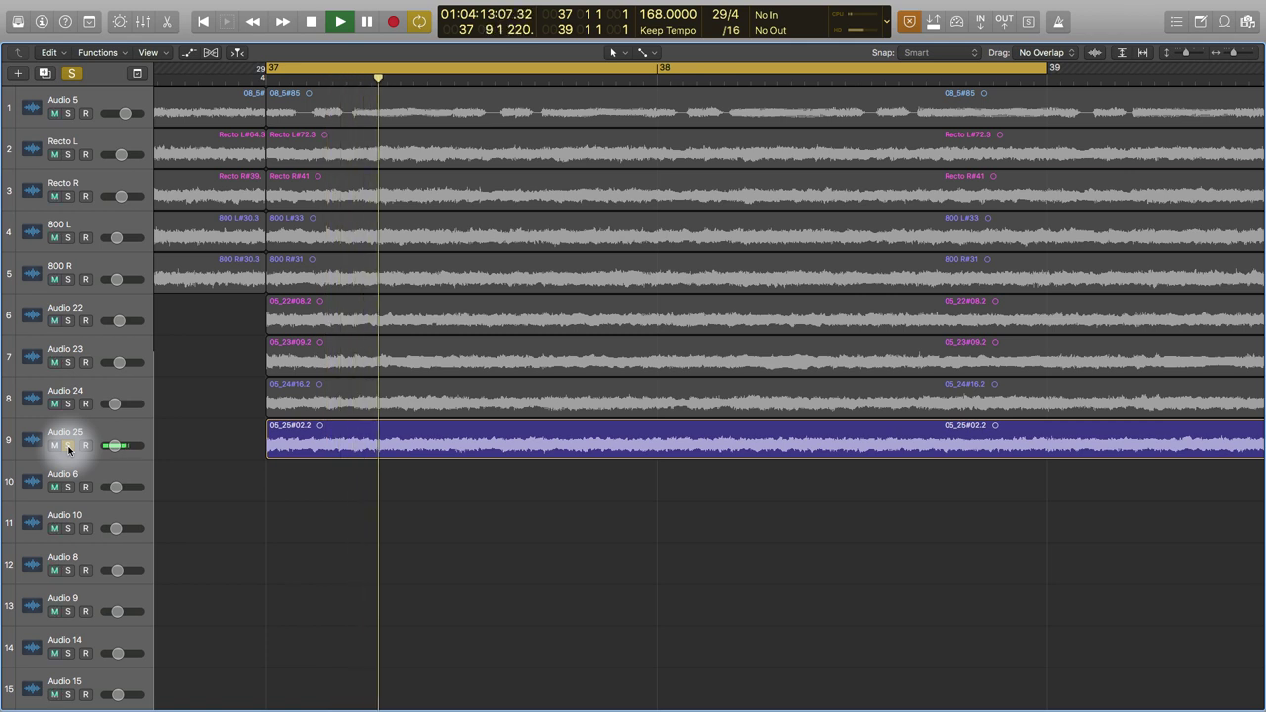
pyautogui.press('space')
pyautogui.click(68, 403)
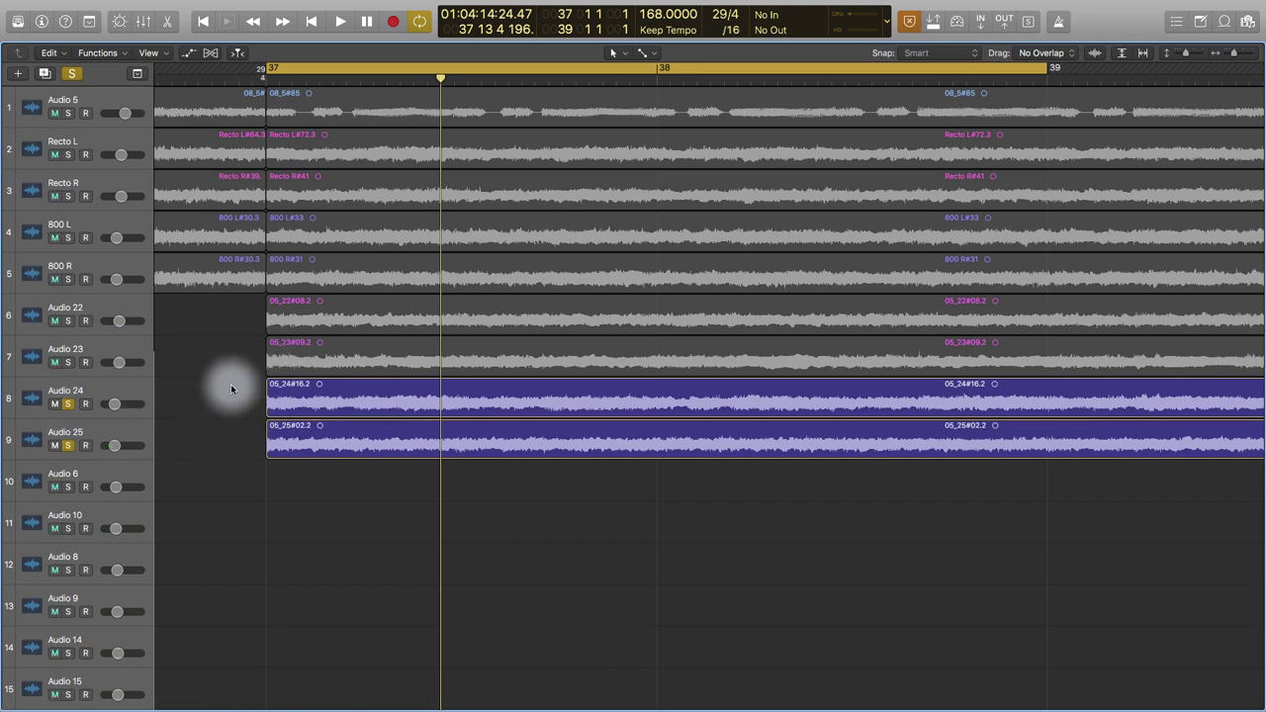
pyautogui.press('space')
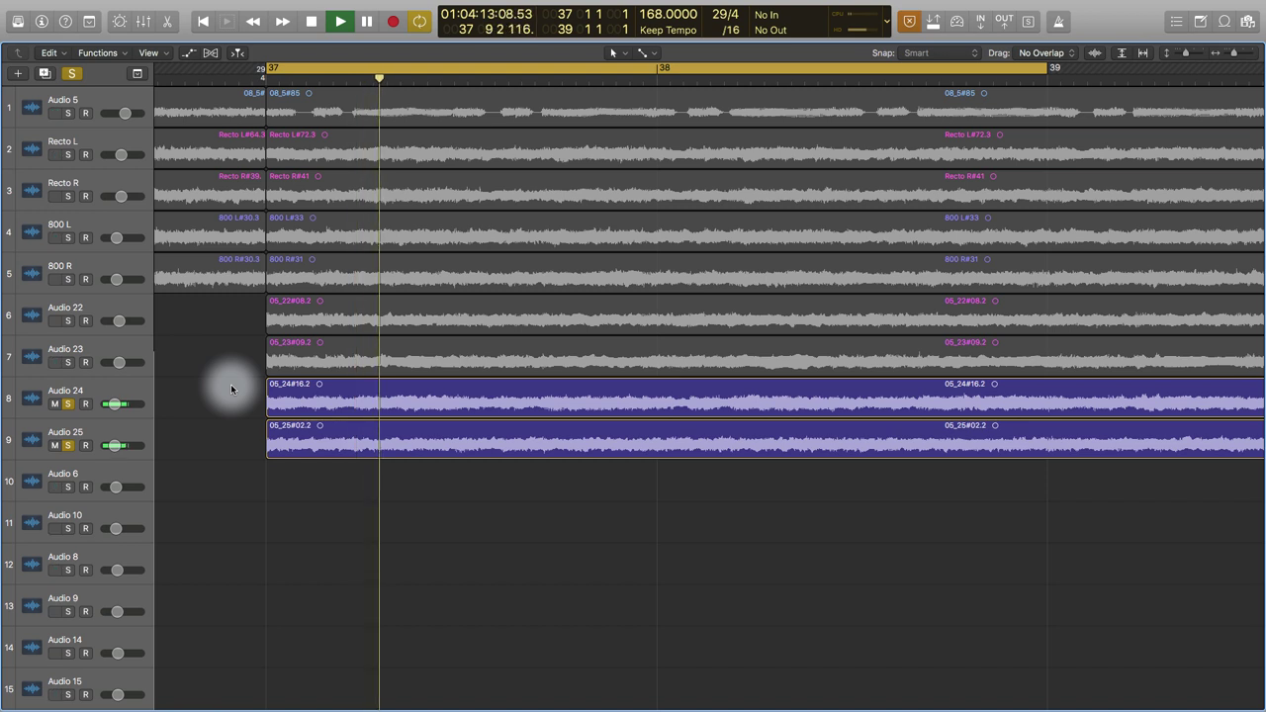
pyautogui.press('space')
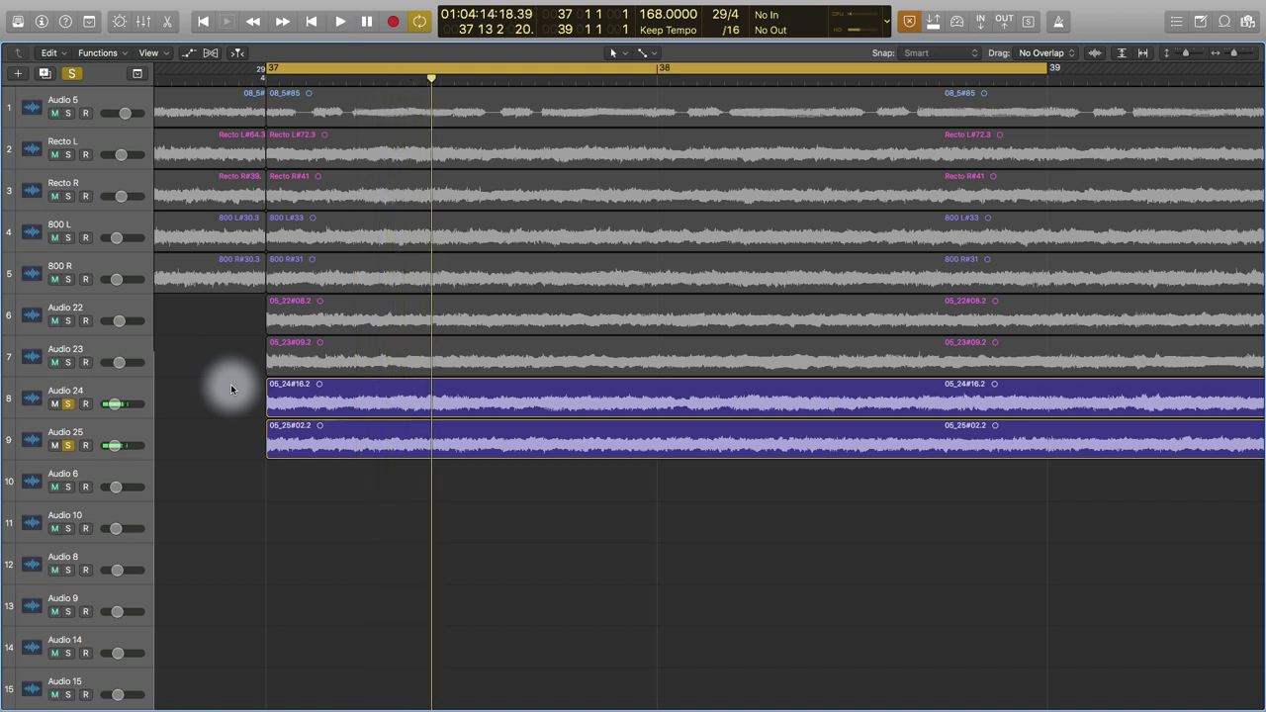
# Step: Add Audio 22 and 23 to the solo and play Audio 22–25 together
pyautogui.click(67, 320)
pyautogui.click(68, 362)
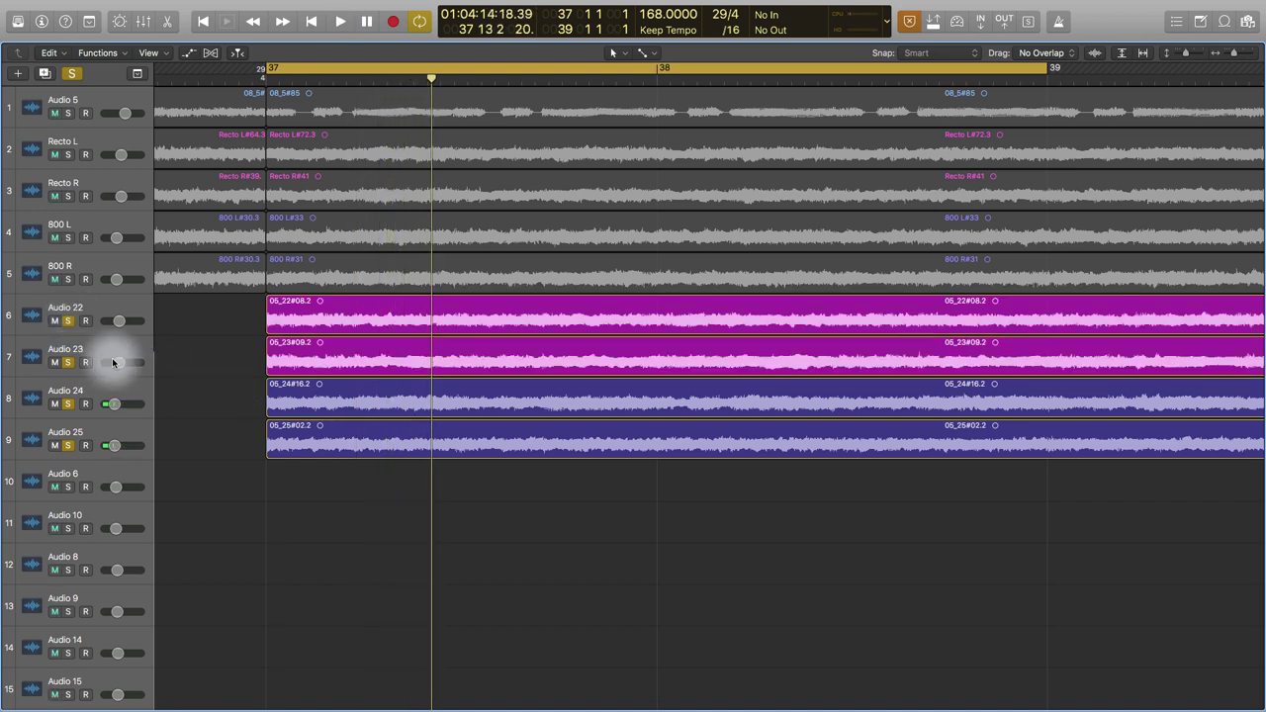
pyautogui.press('space')
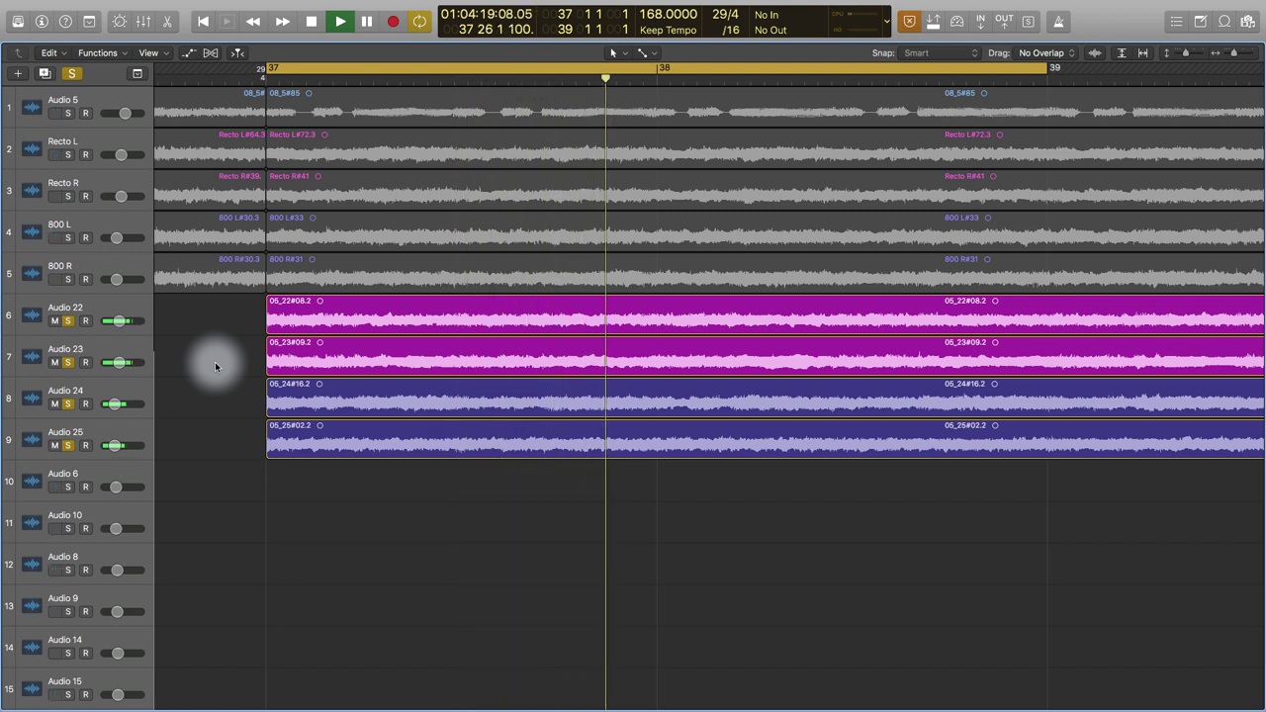
pyautogui.press('space')
# Step: Clear all solos, then solo and play Recto L/R and 800 L/R
pyautogui.click(72, 73)
pyautogui.click(68, 154)
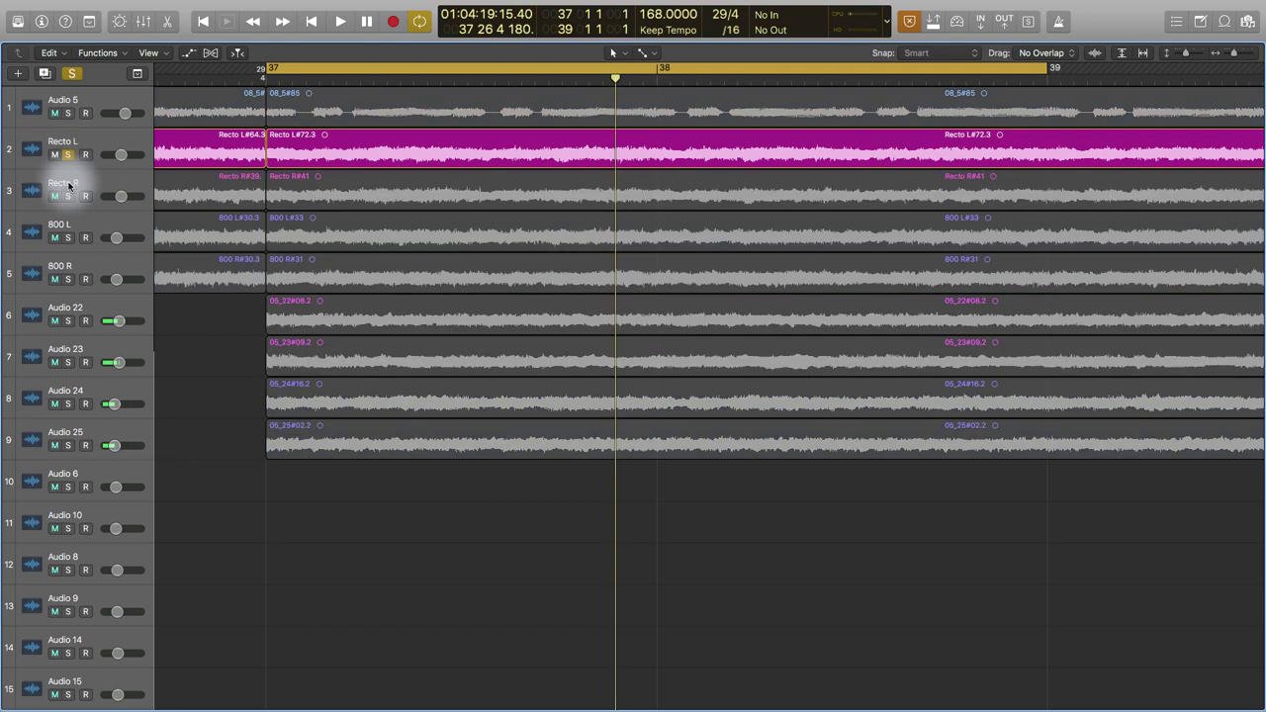
pyautogui.moveTo(67, 195); pyautogui.dragTo(65, 281)
pyautogui.press('space')
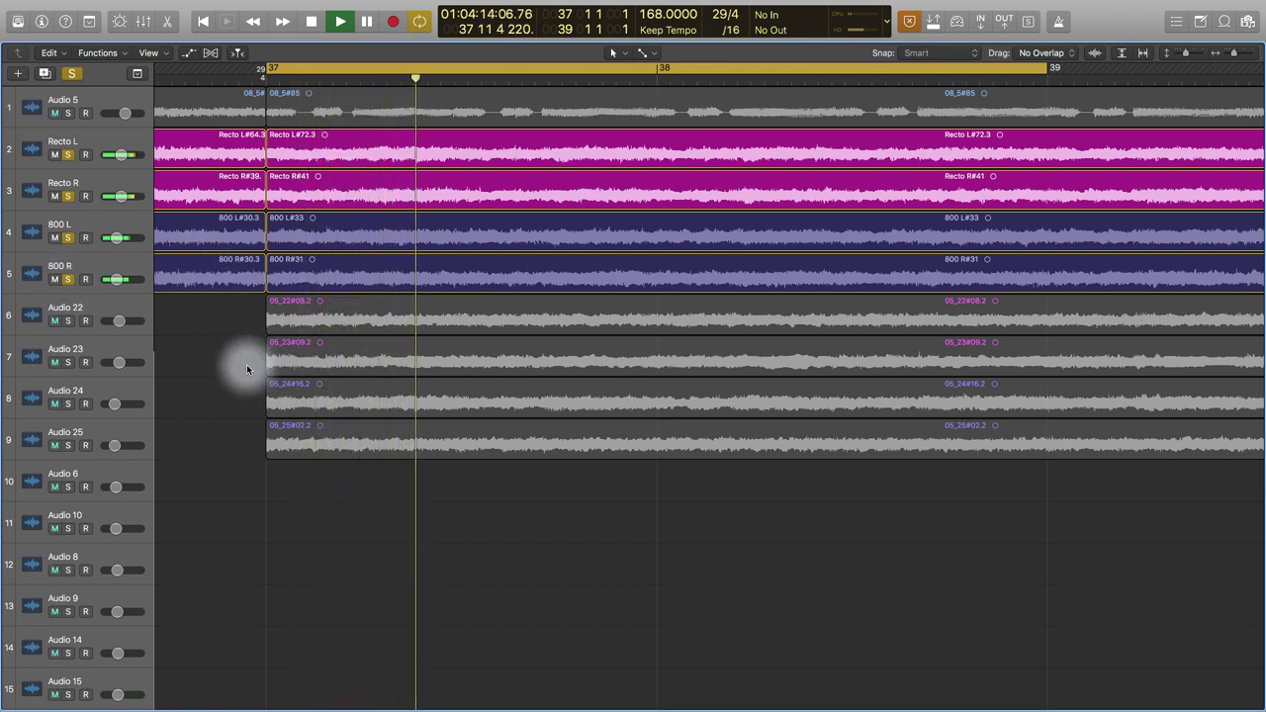
pyautogui.press('space')
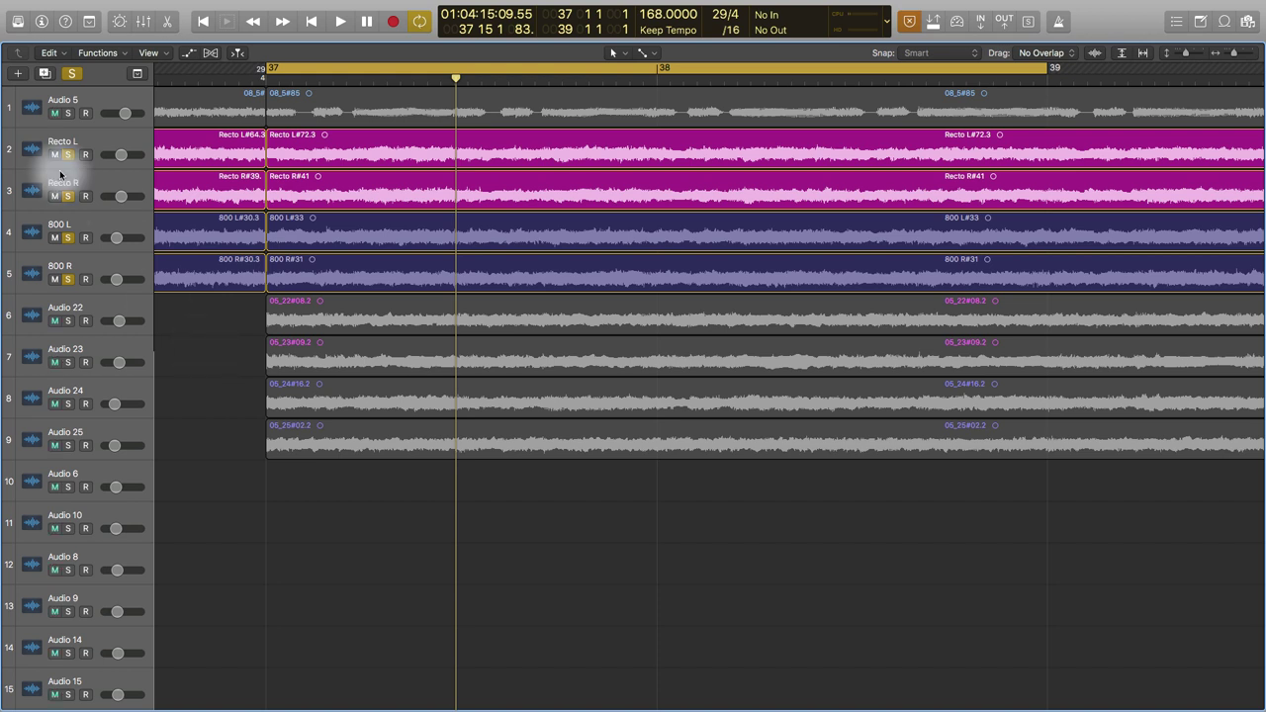
# Step: Add Audio 22 through Audio 25 to the solo and play all eight guitars together
pyautogui.click(67, 321)
pyautogui.click(67, 362)
pyautogui.click(65, 404)
pyautogui.click(66, 446)
pyautogui.press('space')
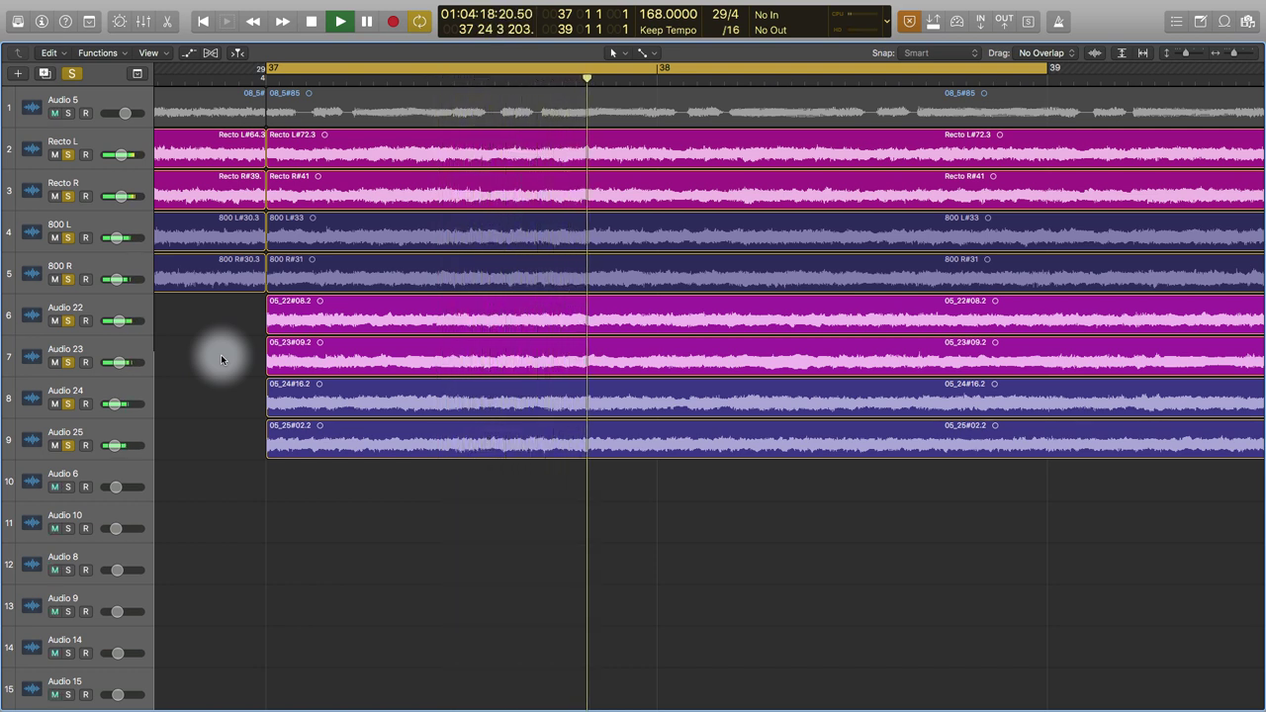
pyautogui.press('space')
# Step: Clear all solos, solo only Audio 5, and play it from bar 37
pyautogui.click(66, 120)
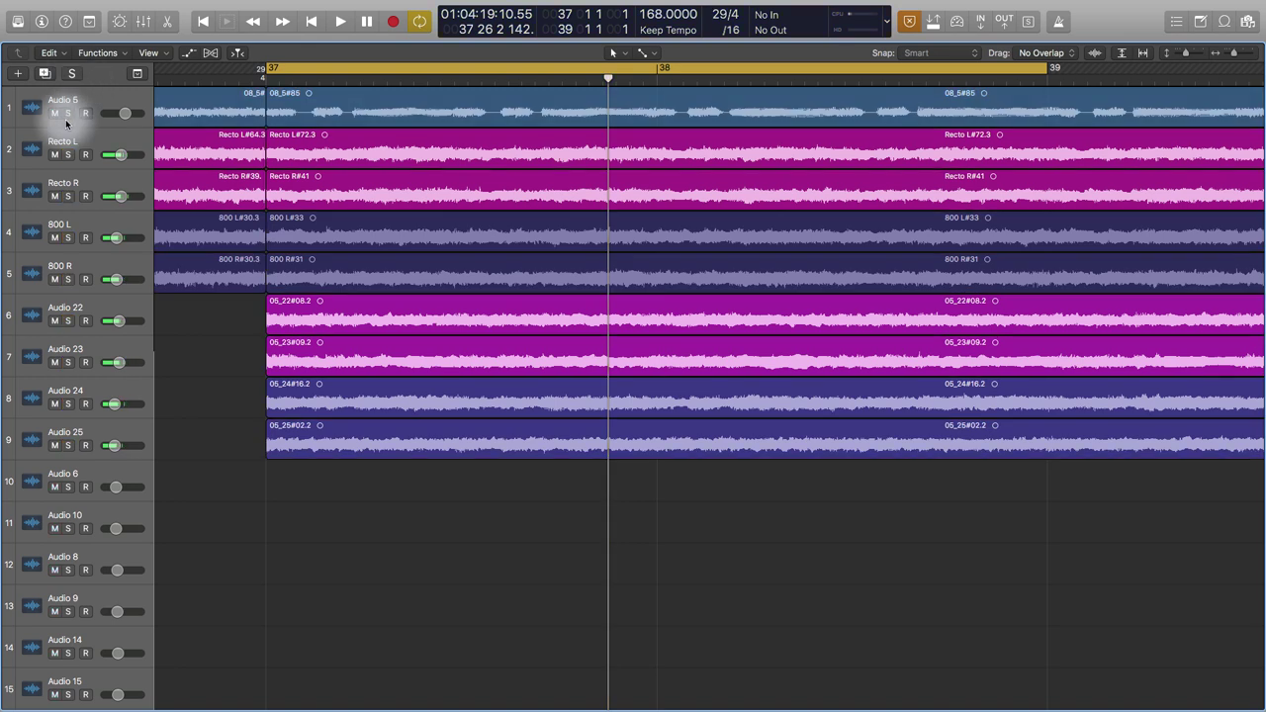
pyautogui.click(67, 113)
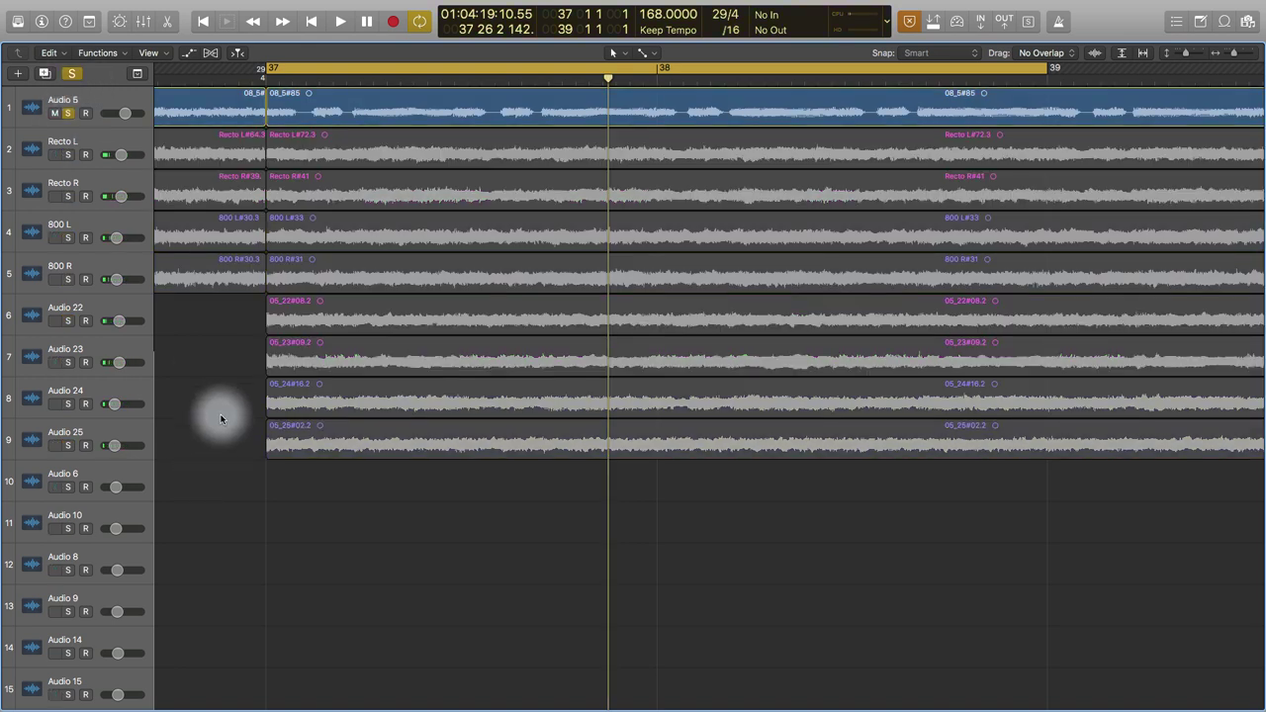
pyautogui.press('x')
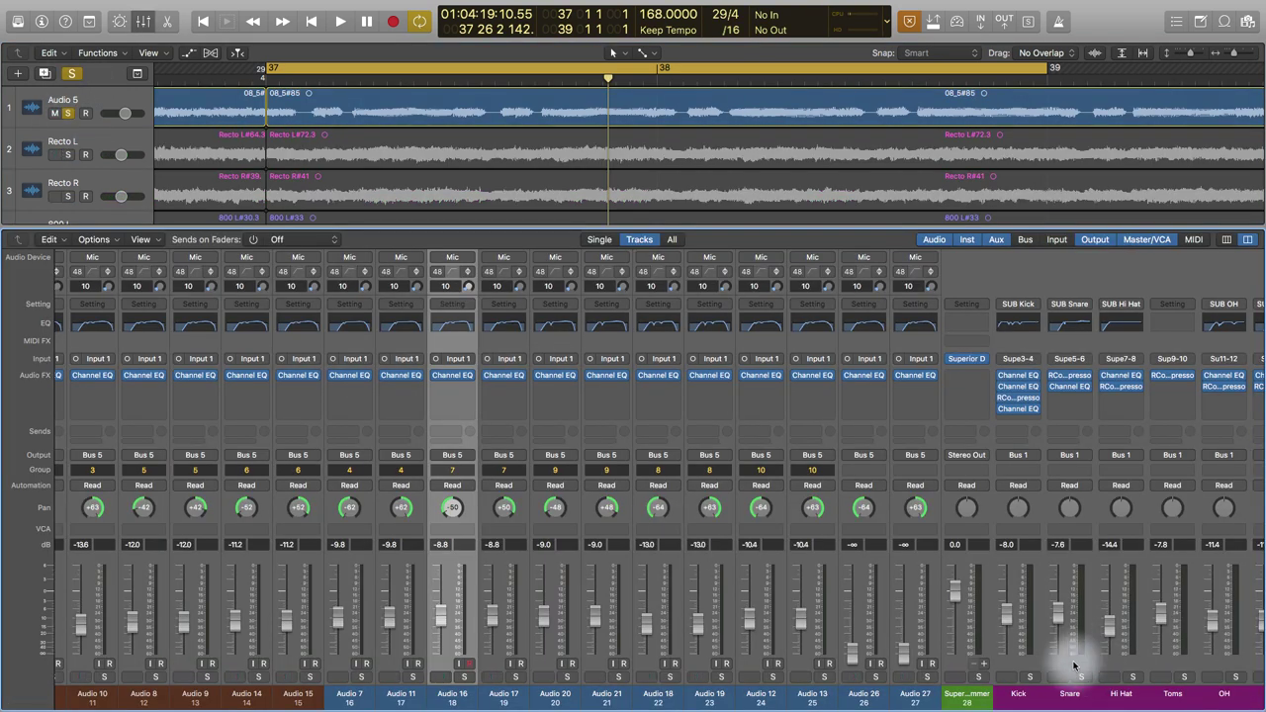
pyautogui.press('x')
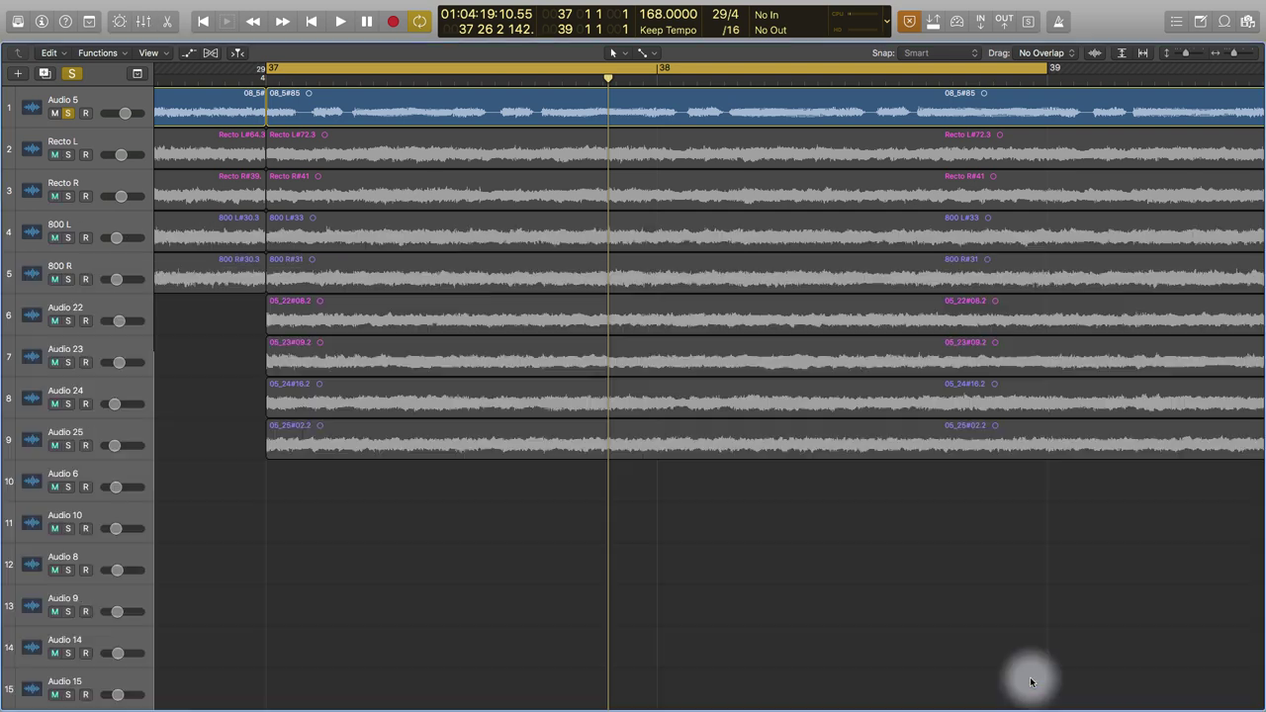
pyautogui.press('space')
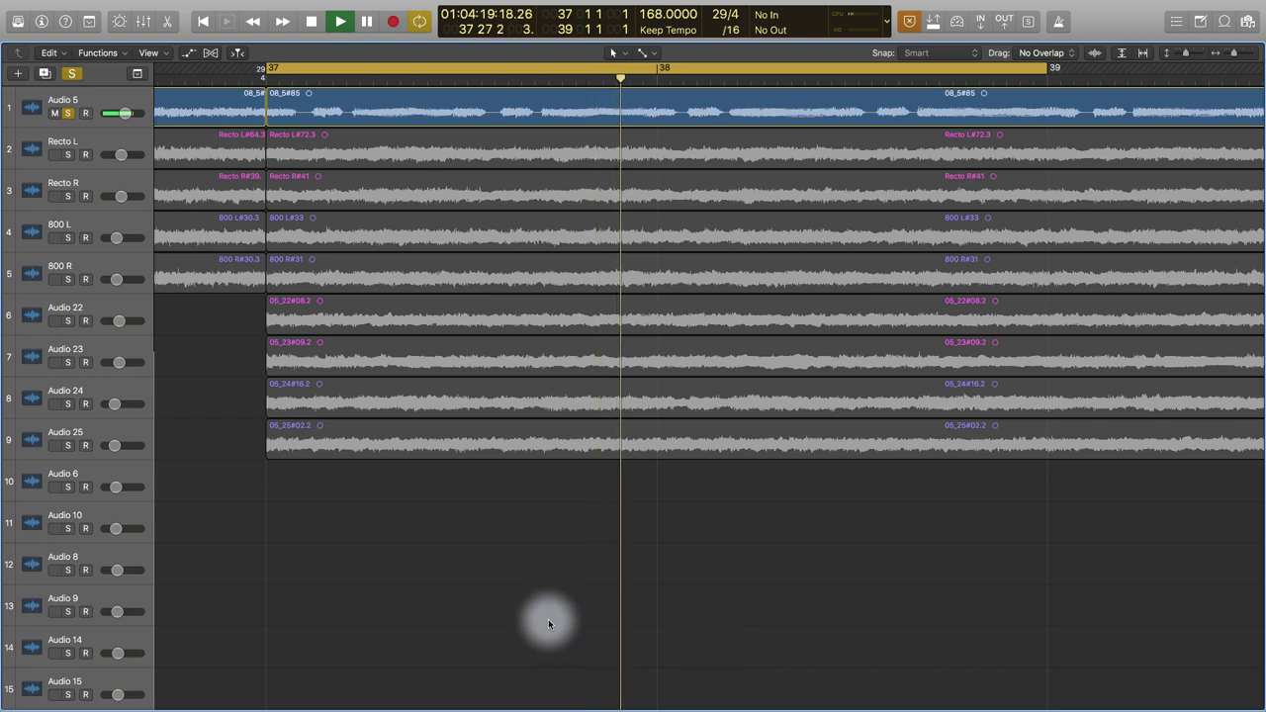
pyautogui.press('space')
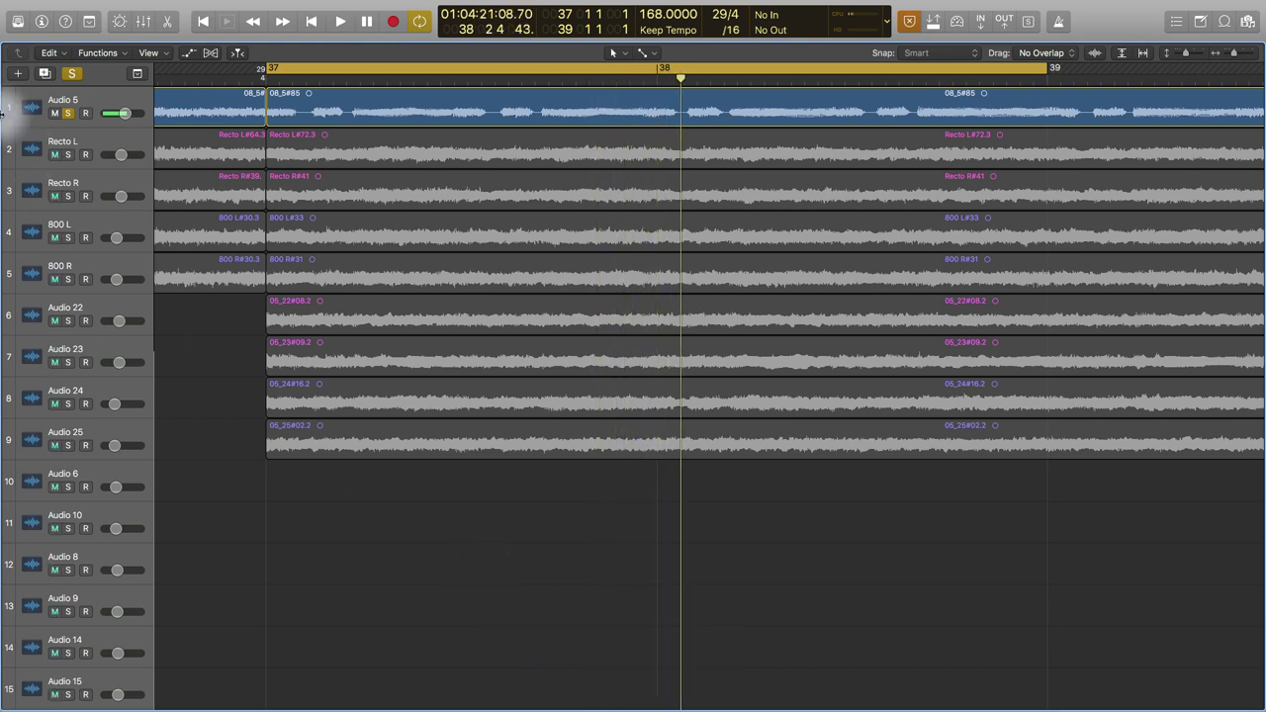
# Step: Drop the Audio 5 solo, solo Audio 16 instead, and play it from bar 37
pyautogui.click(71, 74)
pyautogui.scroll(-10, 215, 477)
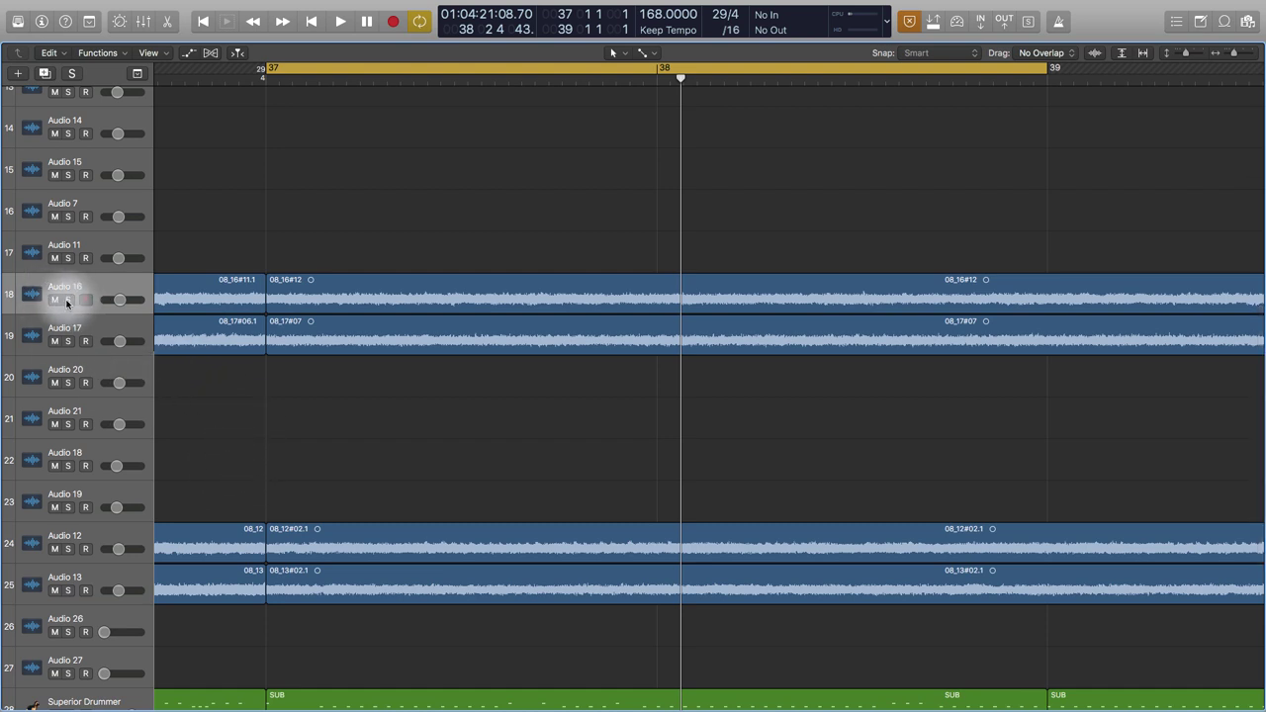
pyautogui.click(67, 299)
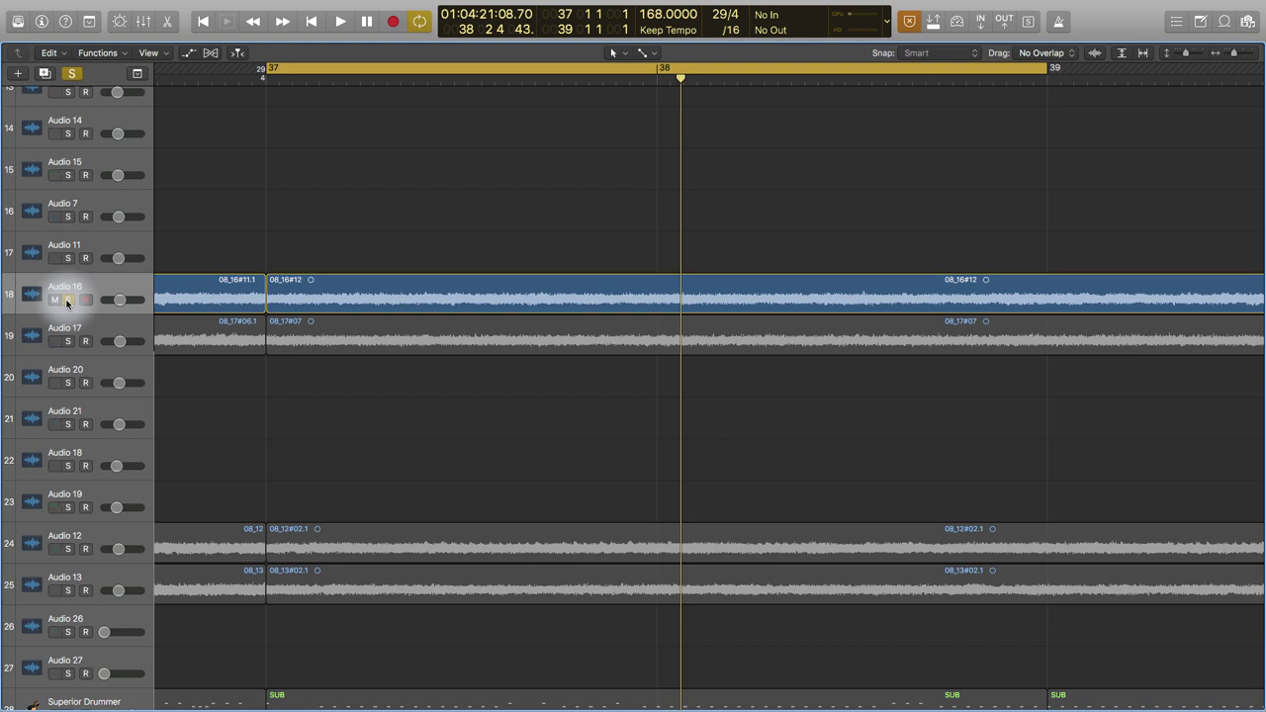
pyautogui.press('space')
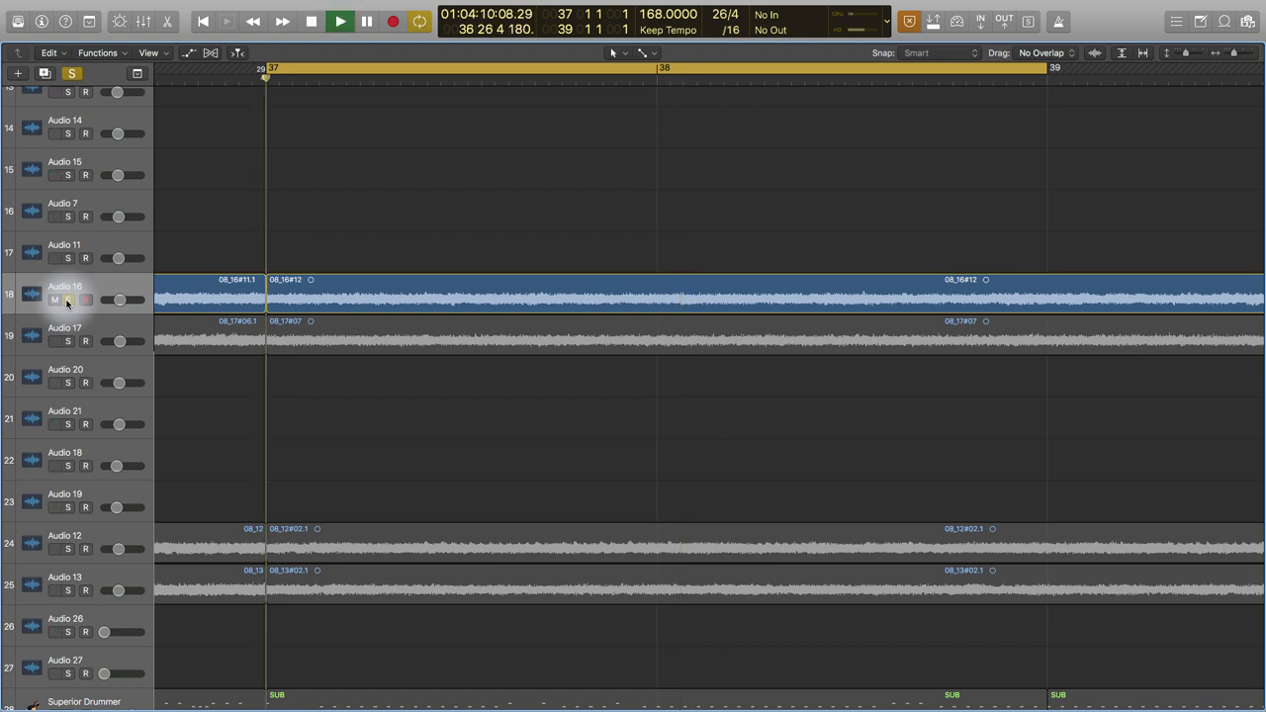
pyautogui.press('space')
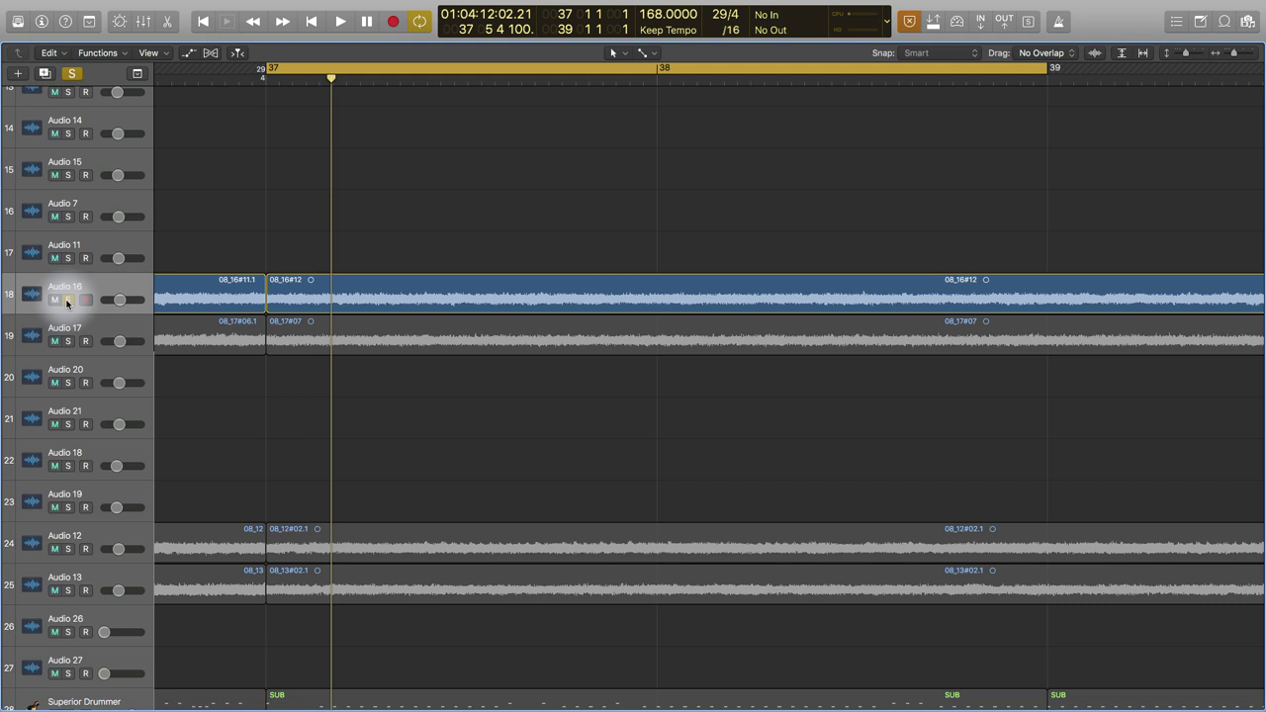
pyautogui.press('space')
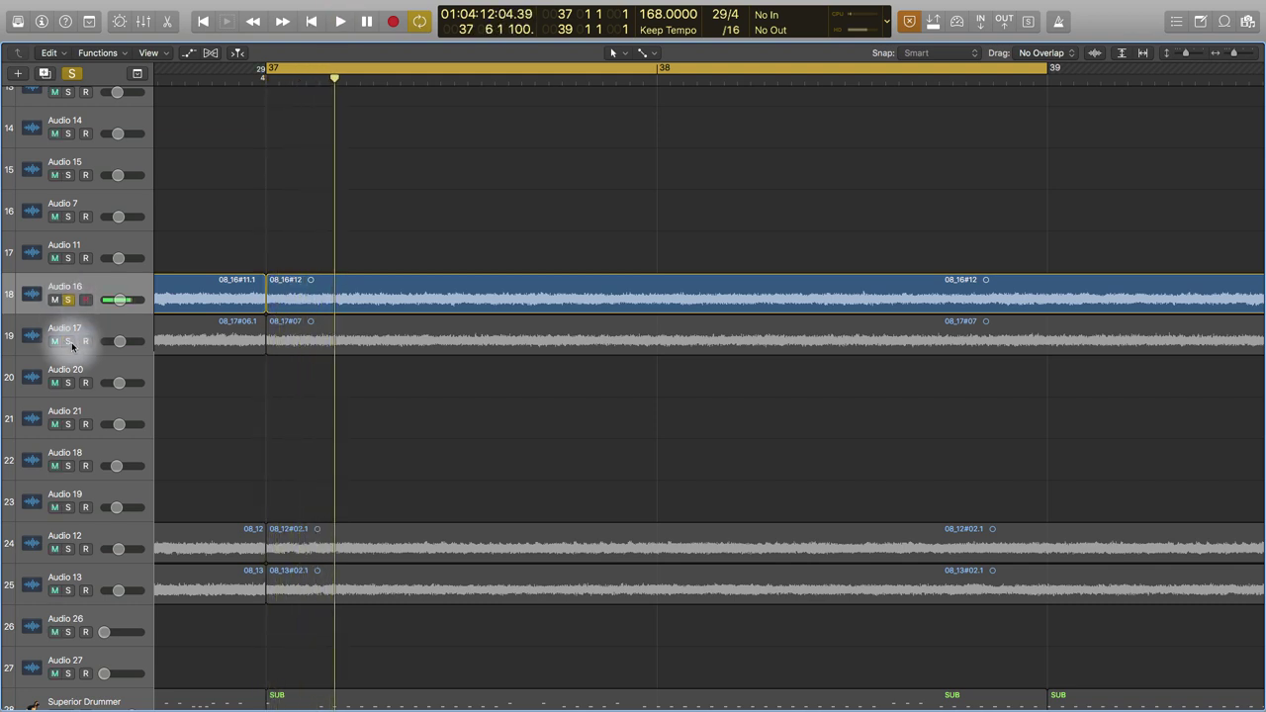
# Step: Solo Audio 17 alongside Audio 16 and play the two together
pyautogui.click(70, 341)
pyautogui.press('space')
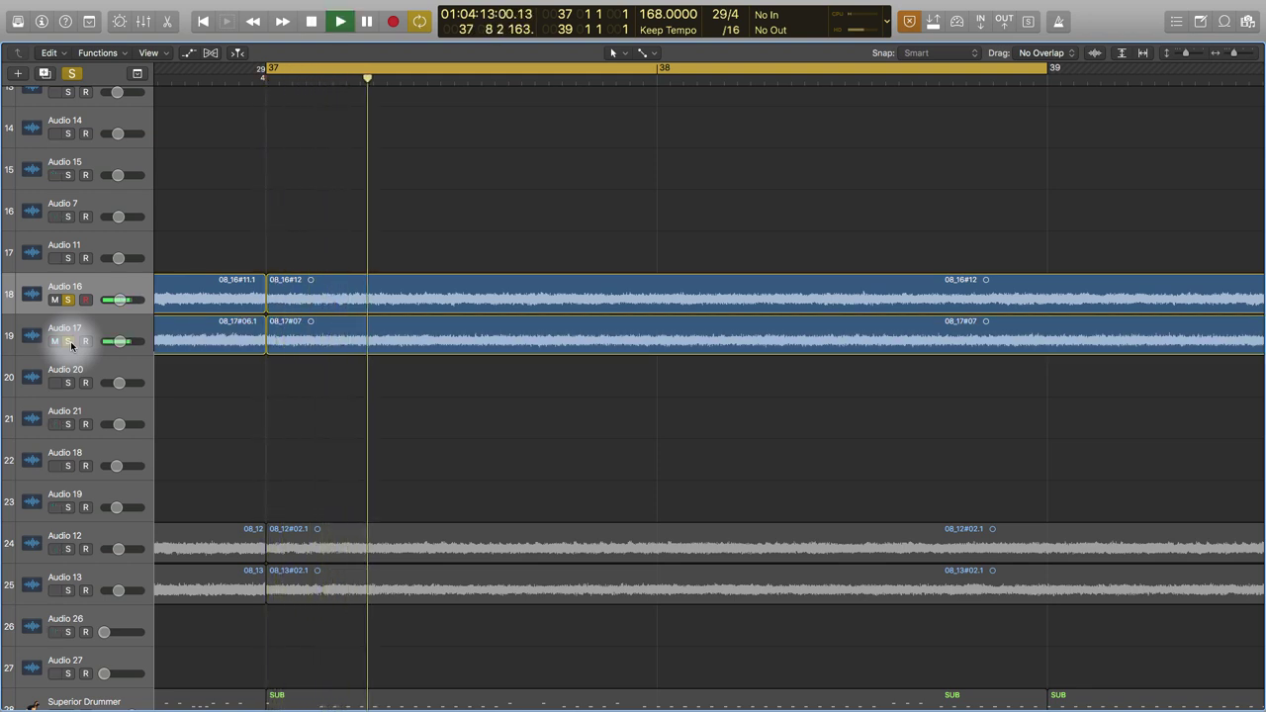
pyautogui.press('space')
pyautogui.hscroll(-2, 197, 89)
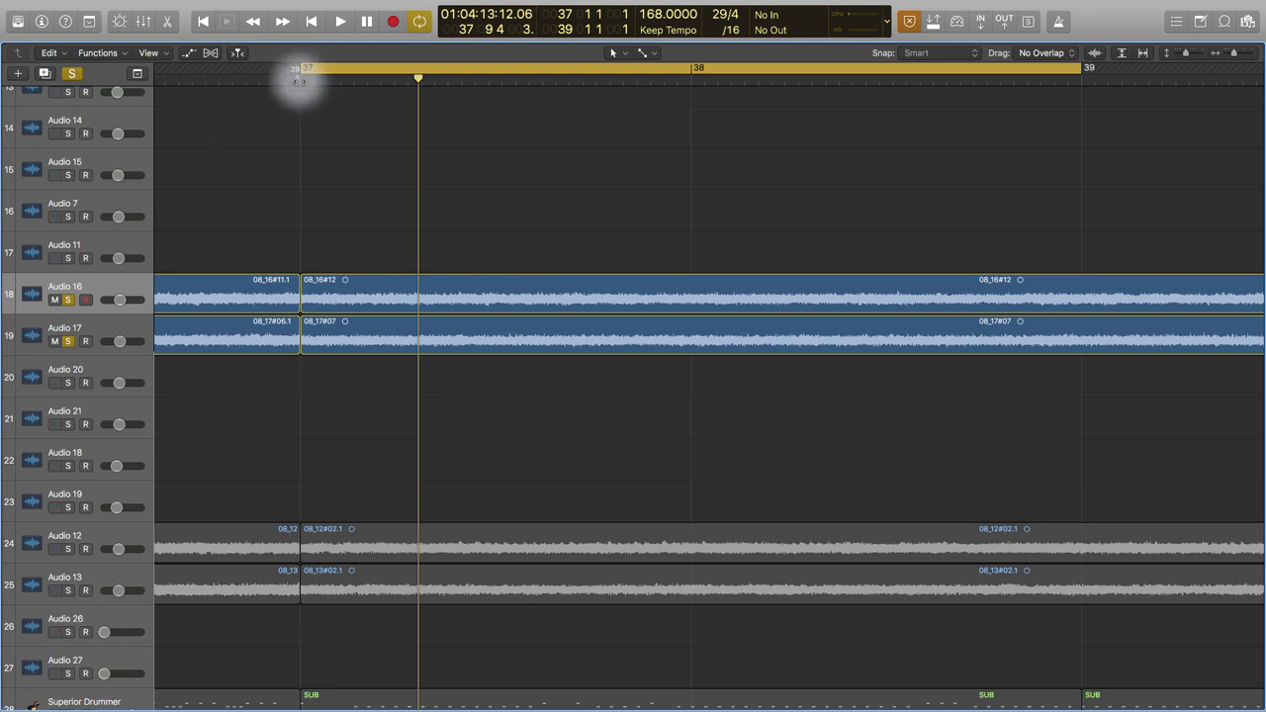
# Step: Turn off cycle looping and play briefly from bar 38
pyautogui.click(297, 79)
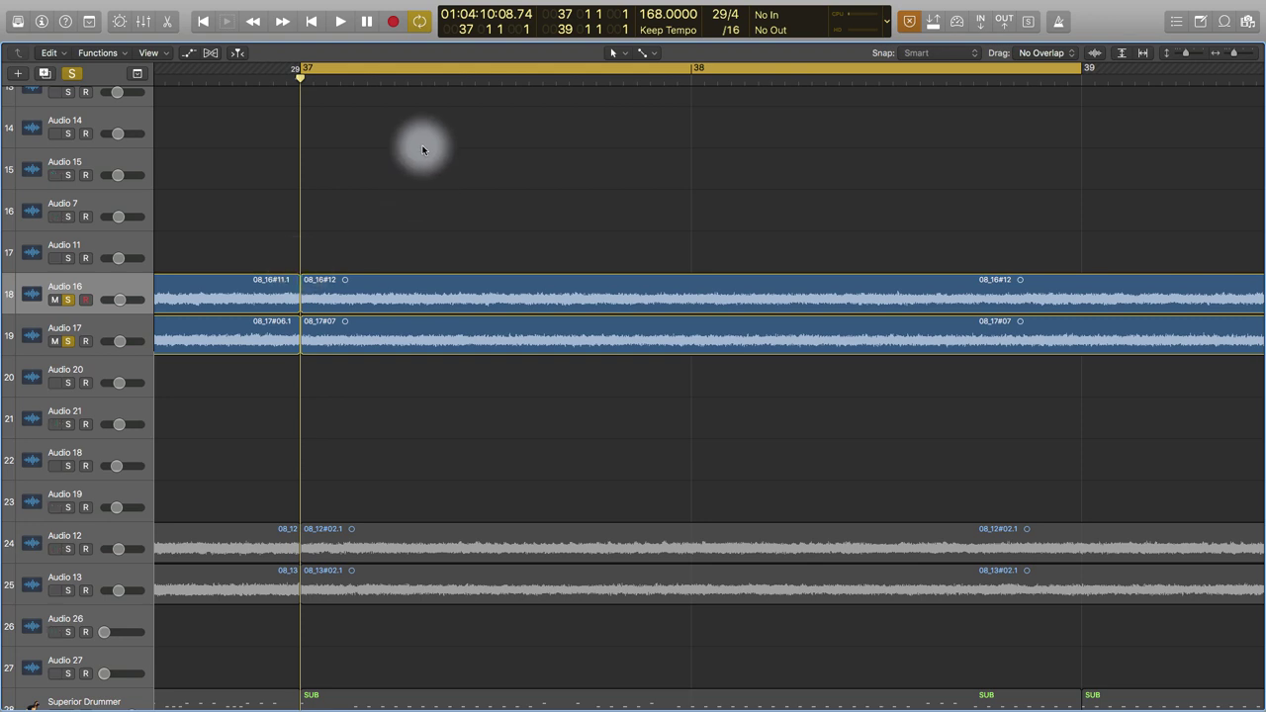
pyautogui.press('c')
pyautogui.click(685, 79)
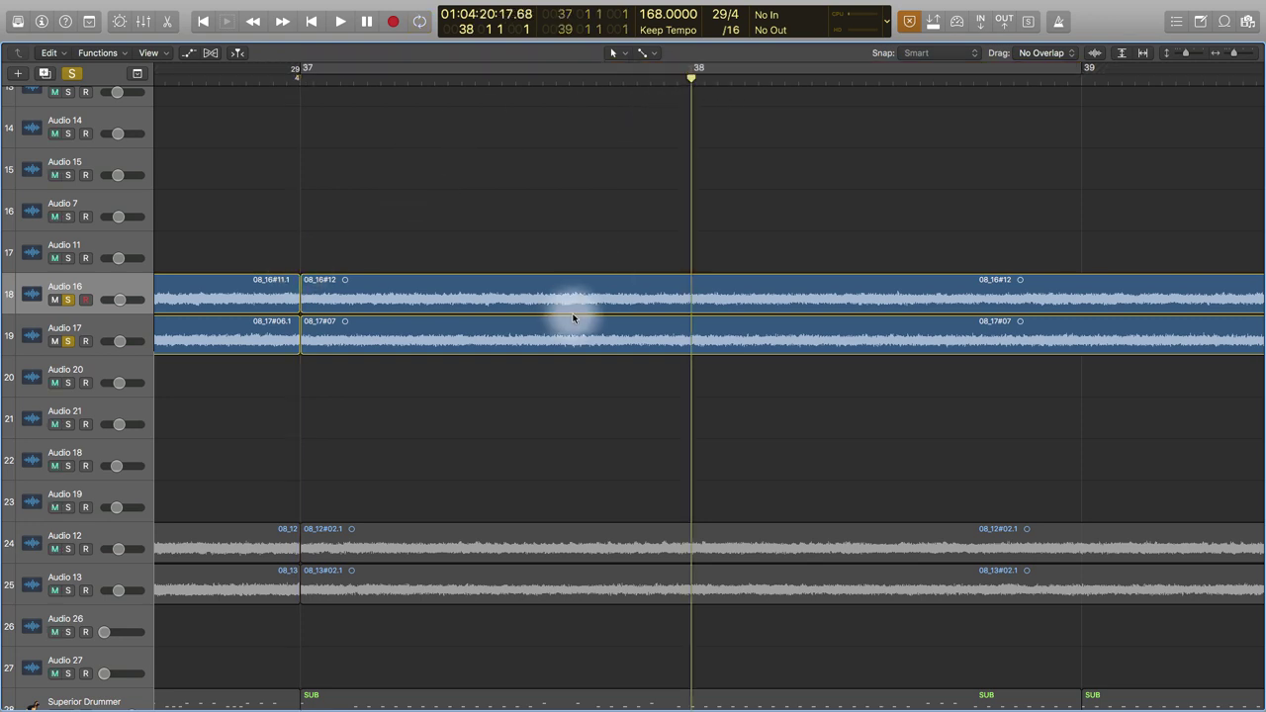
pyautogui.press('space')
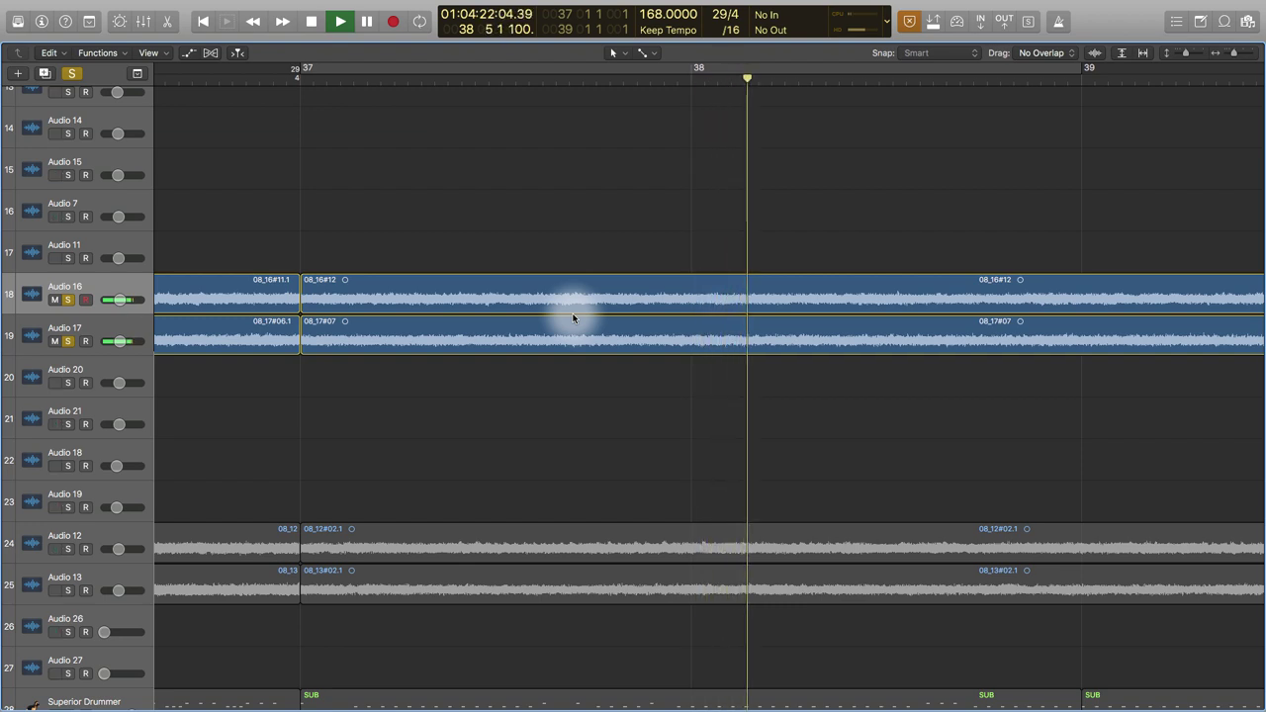
pyautogui.press('space')
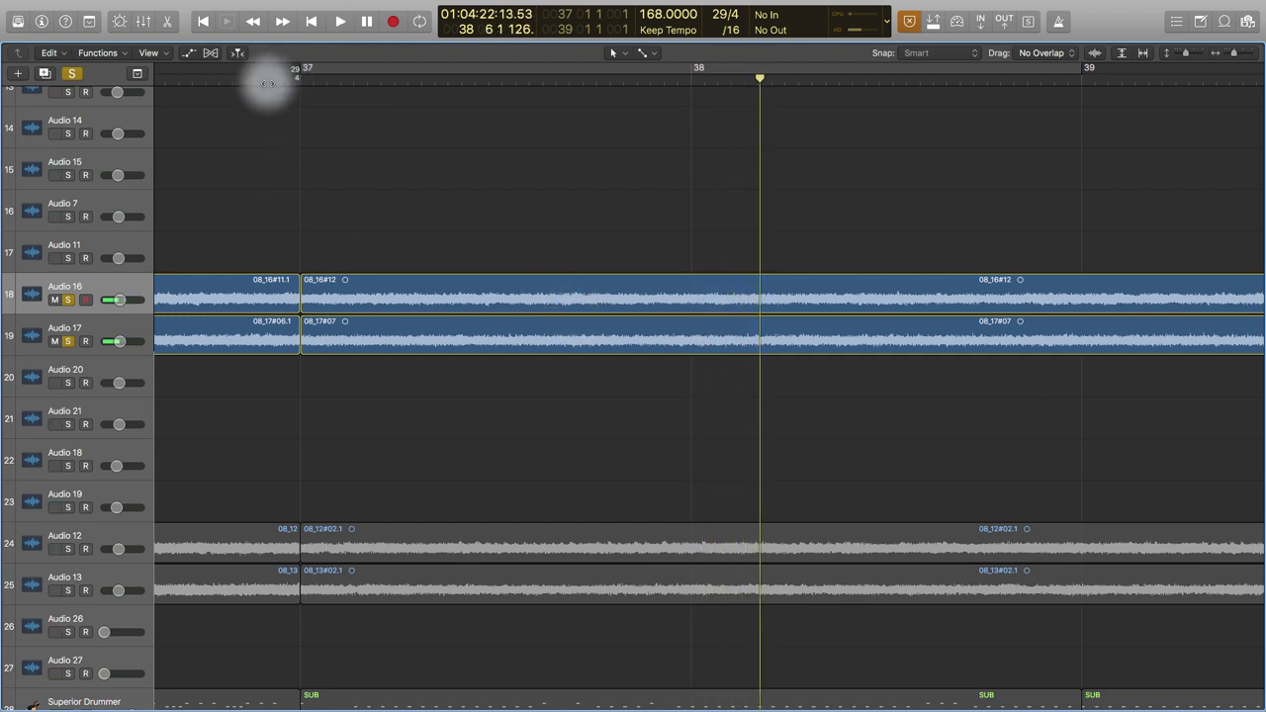
# Step: Return the playhead to bar 37, re-enable the bars 37–39 cycle, and play
pyautogui.moveTo(248, 78); pyautogui.dragTo(384, 87)
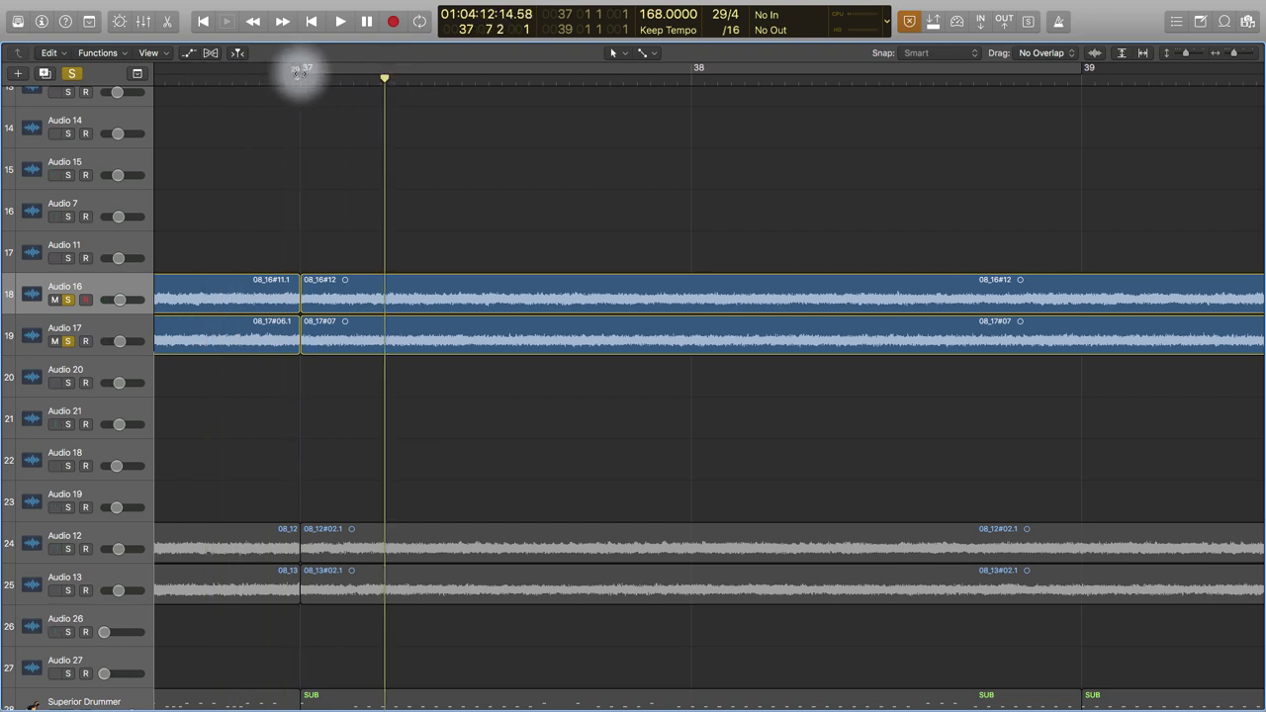
pyautogui.click(299, 76)
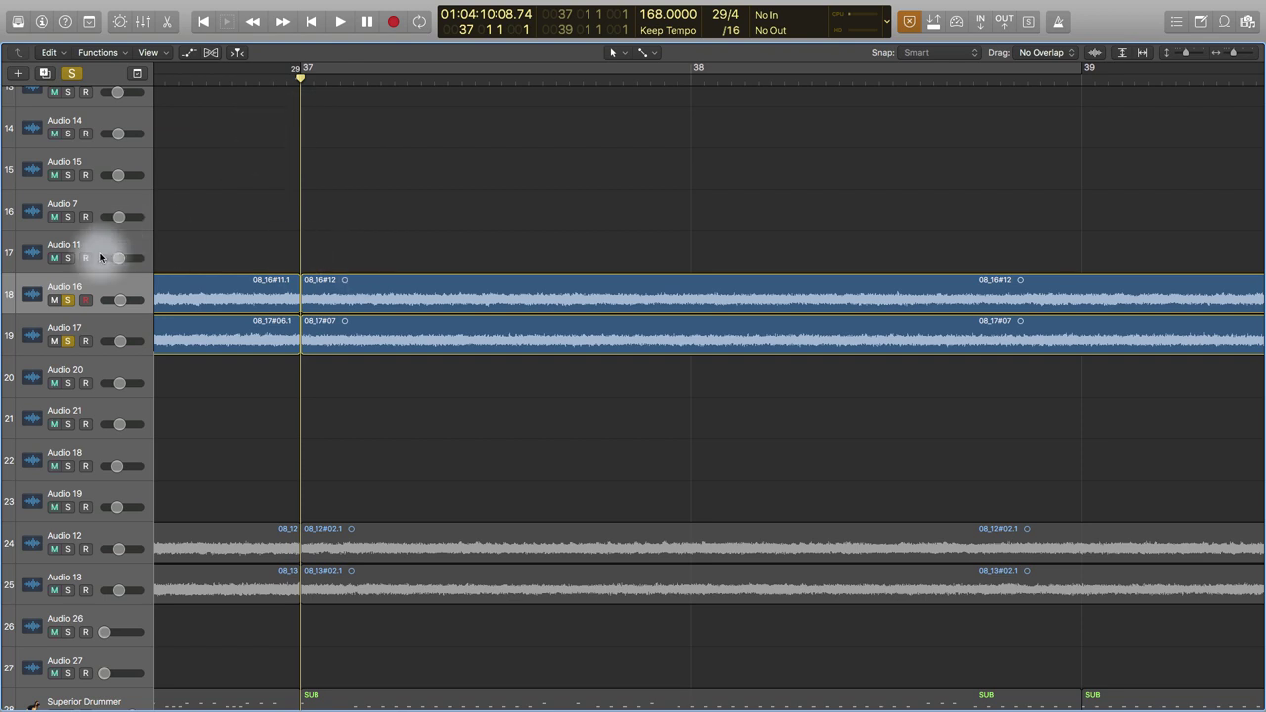
pyautogui.press('c')
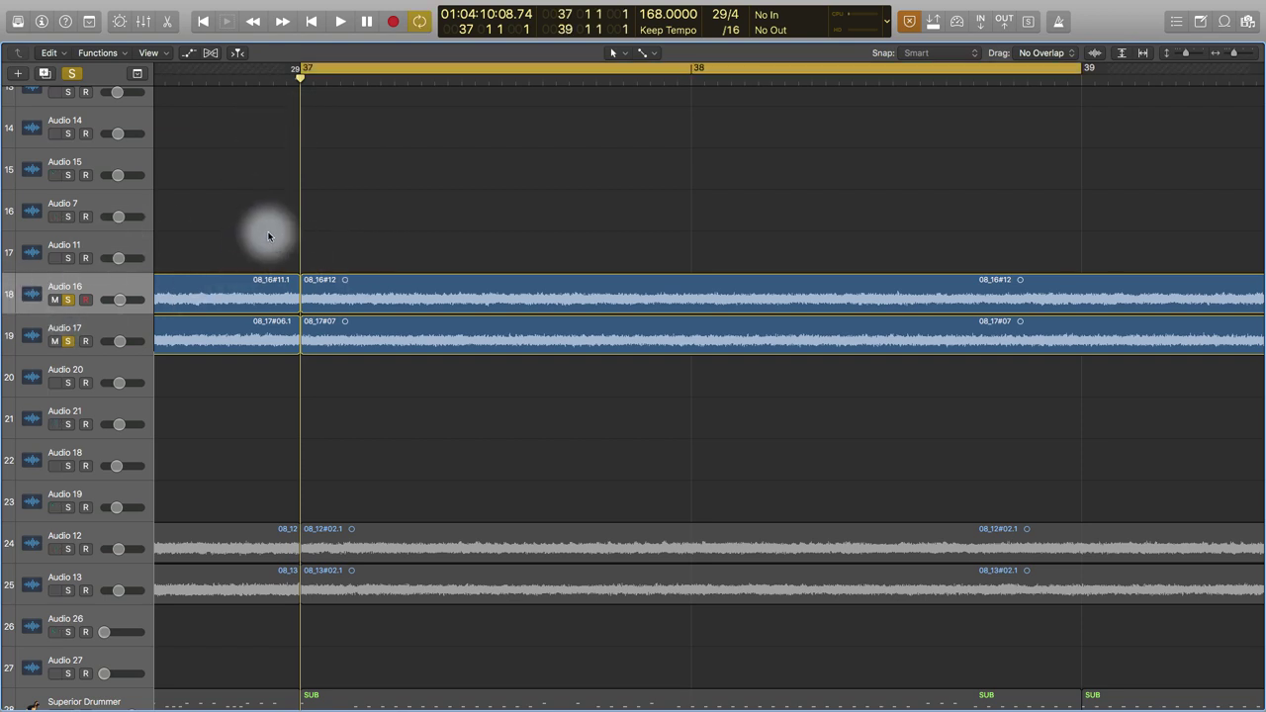
pyautogui.press('space')
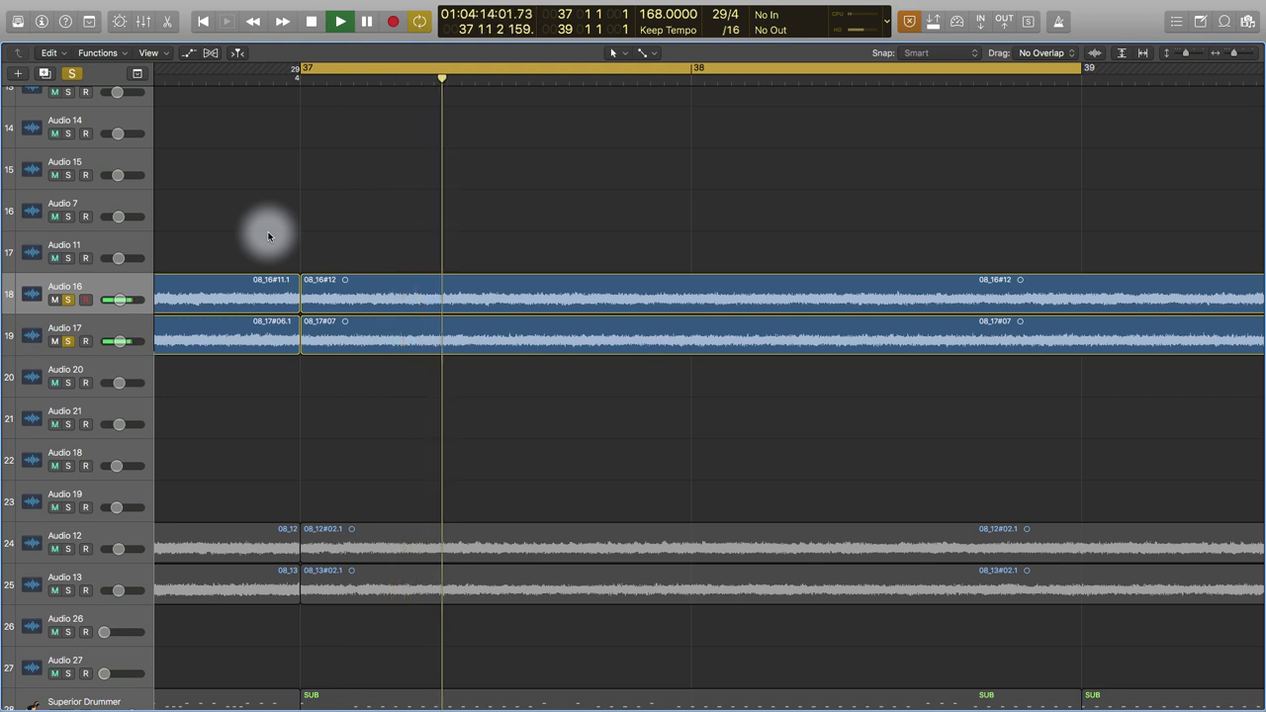
pyautogui.press('space')
# Step: Solo Audio 12 and play it from the region start, adding Audio 13's region to the selection
pyautogui.press('super+a')
pyautogui.scroll(-3, 283, 353)
pyautogui.click(62, 455)
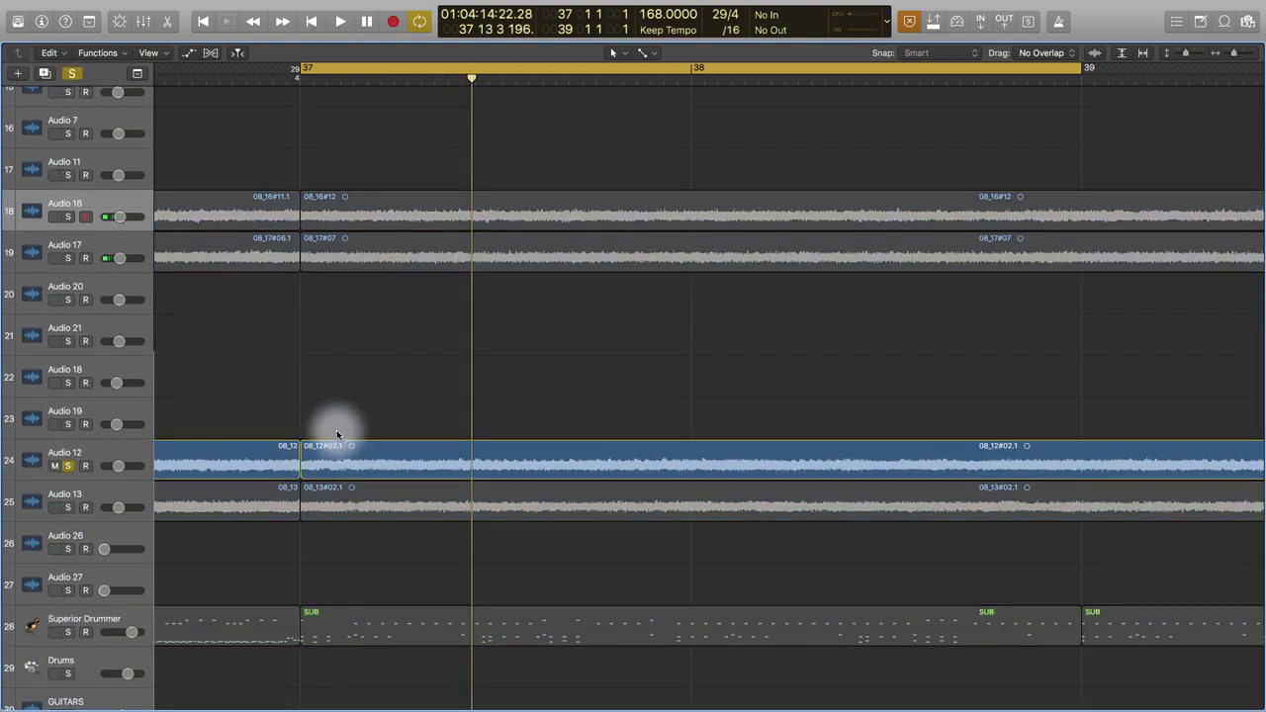
pyautogui.hotkey('shift', 'space')
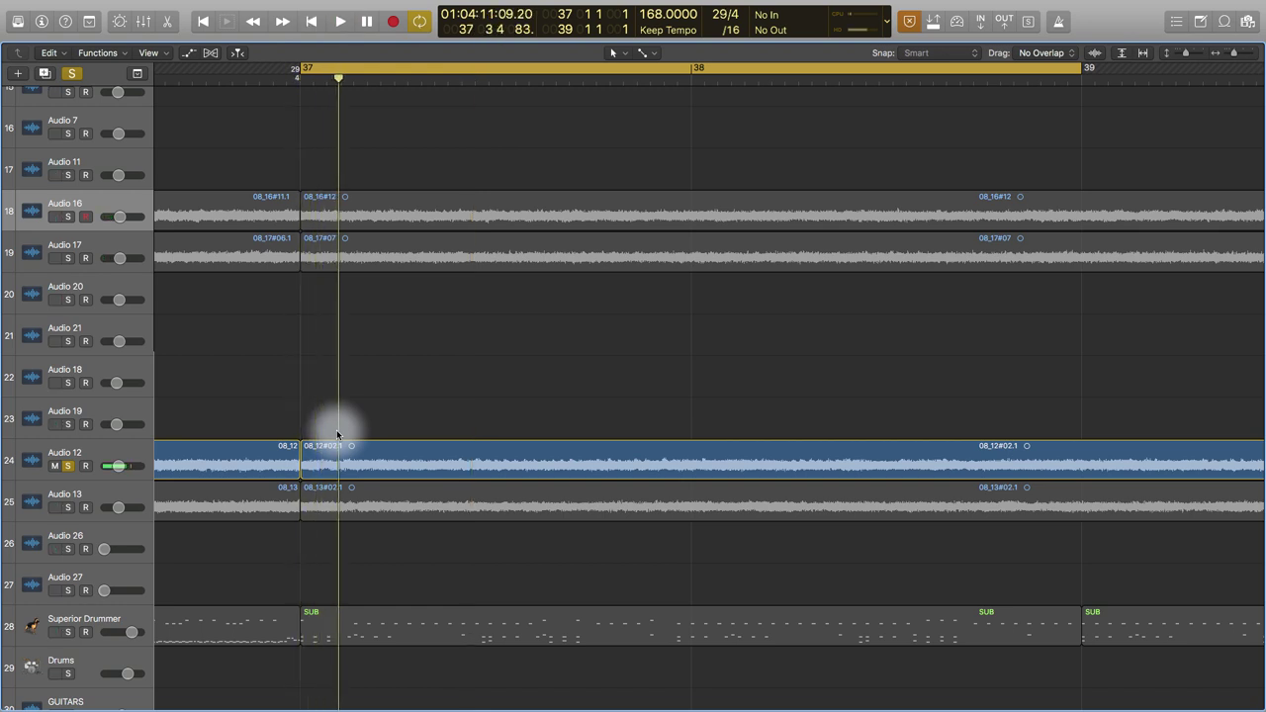
pyautogui.hotkey('shift', 'space')
pyautogui.keyDown('shift'); pyautogui.click(68, 507); pyautogui.keyUp('shift')
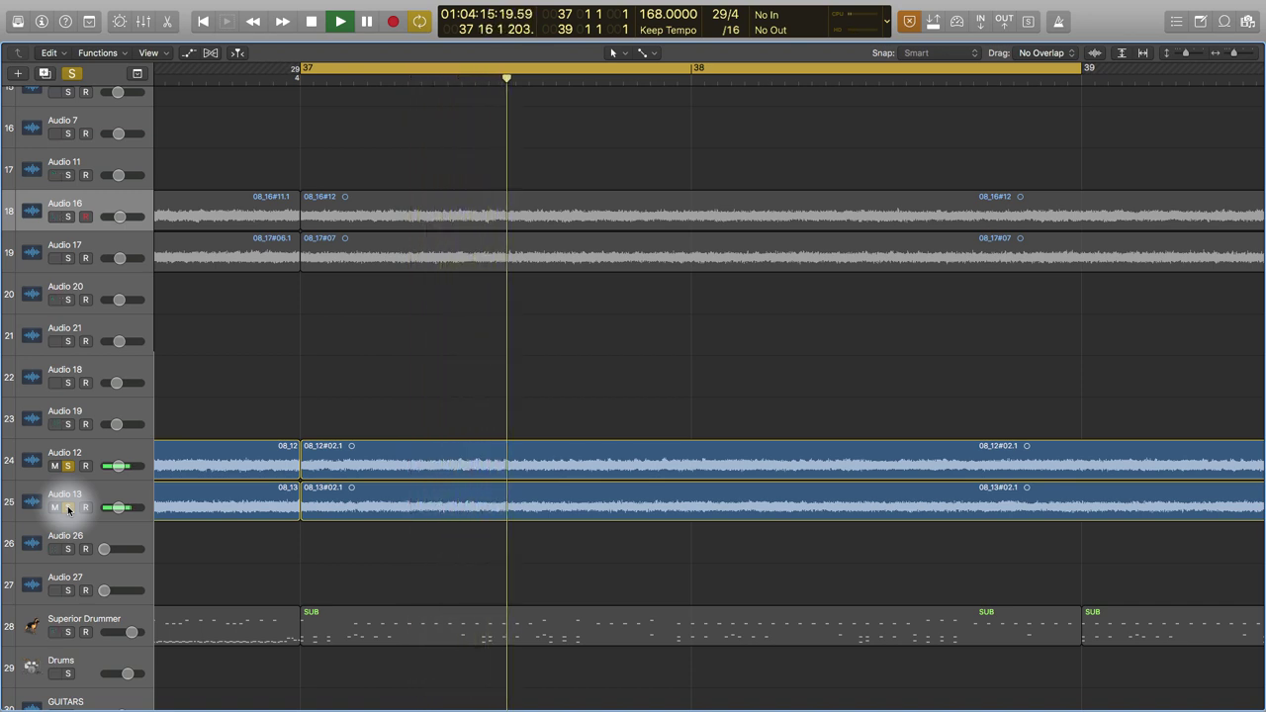
pyautogui.press('space')
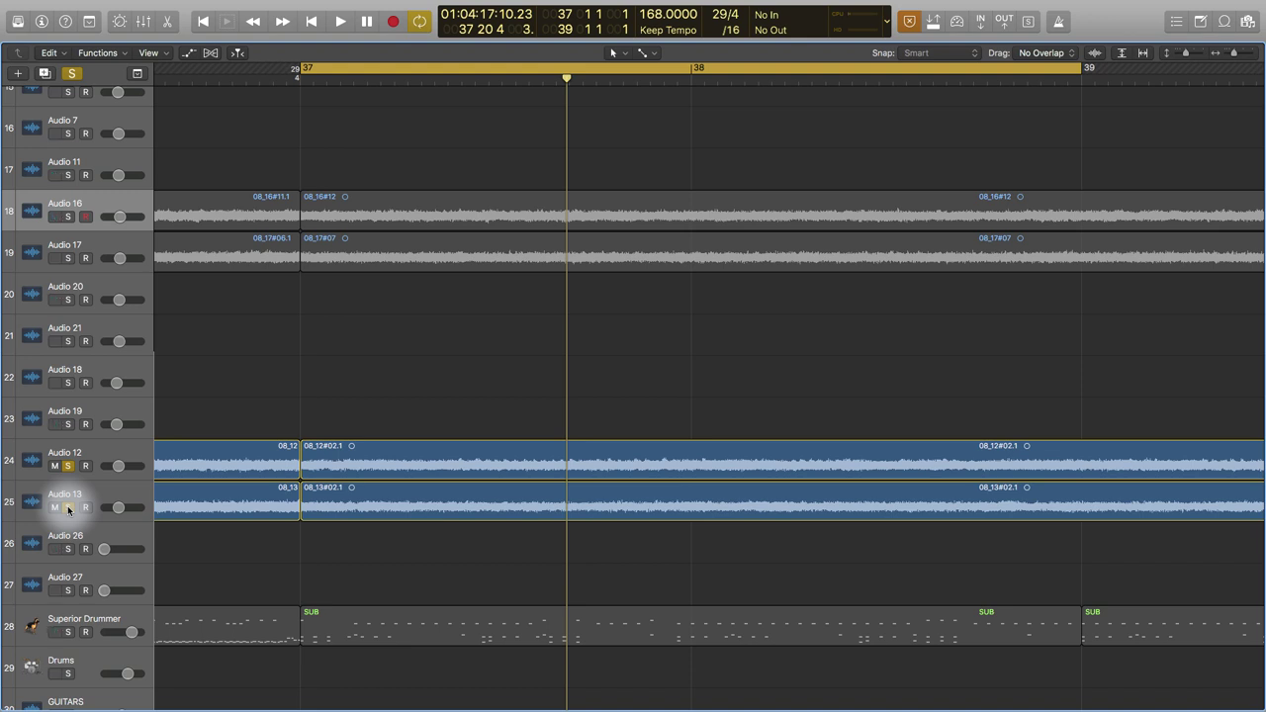
# Step: Solo Audio 13 alongside Audio 12 and play the pair briefly from bar 37
pyautogui.click(68, 508)
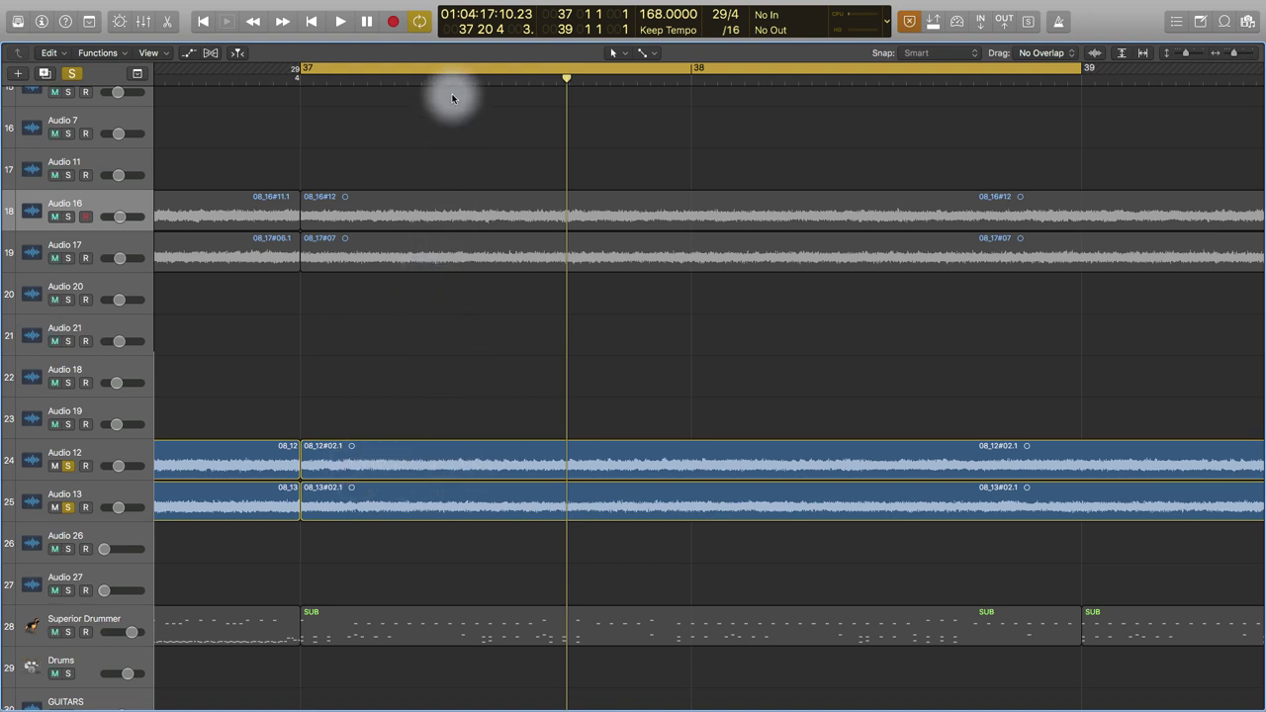
pyautogui.moveTo(451, 90); pyautogui.dragTo(555, 117)
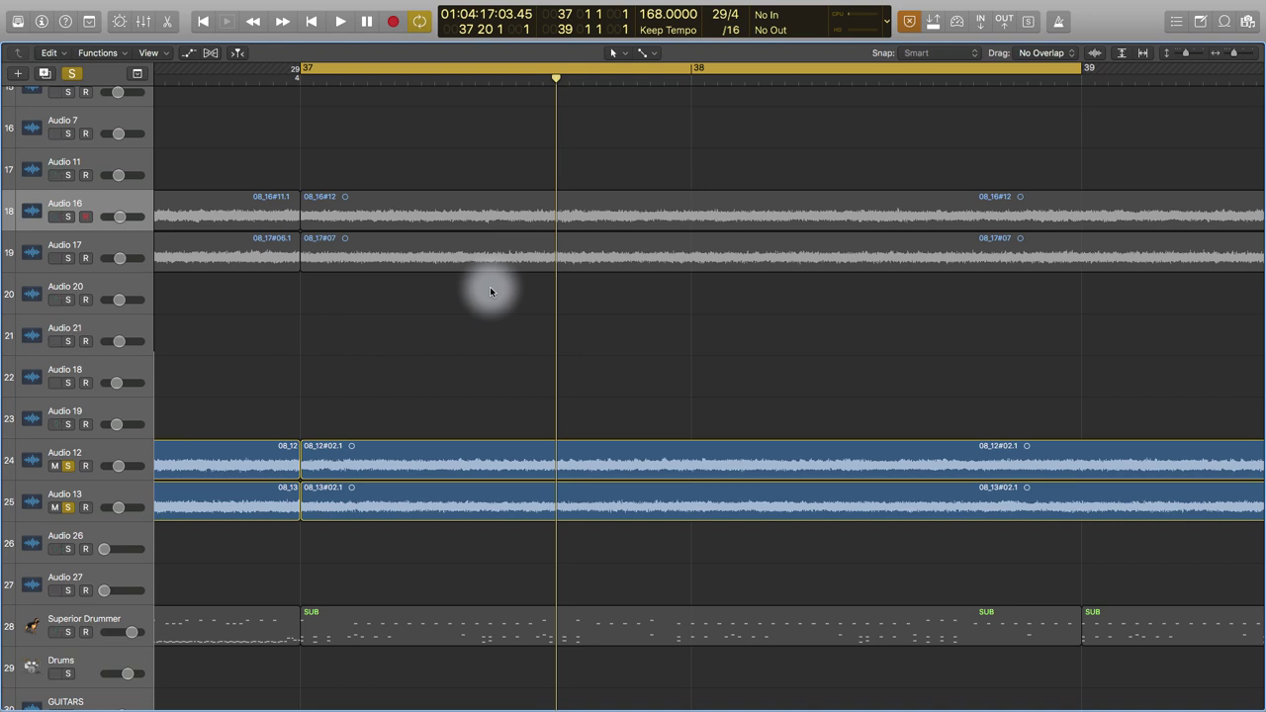
pyautogui.press('space')
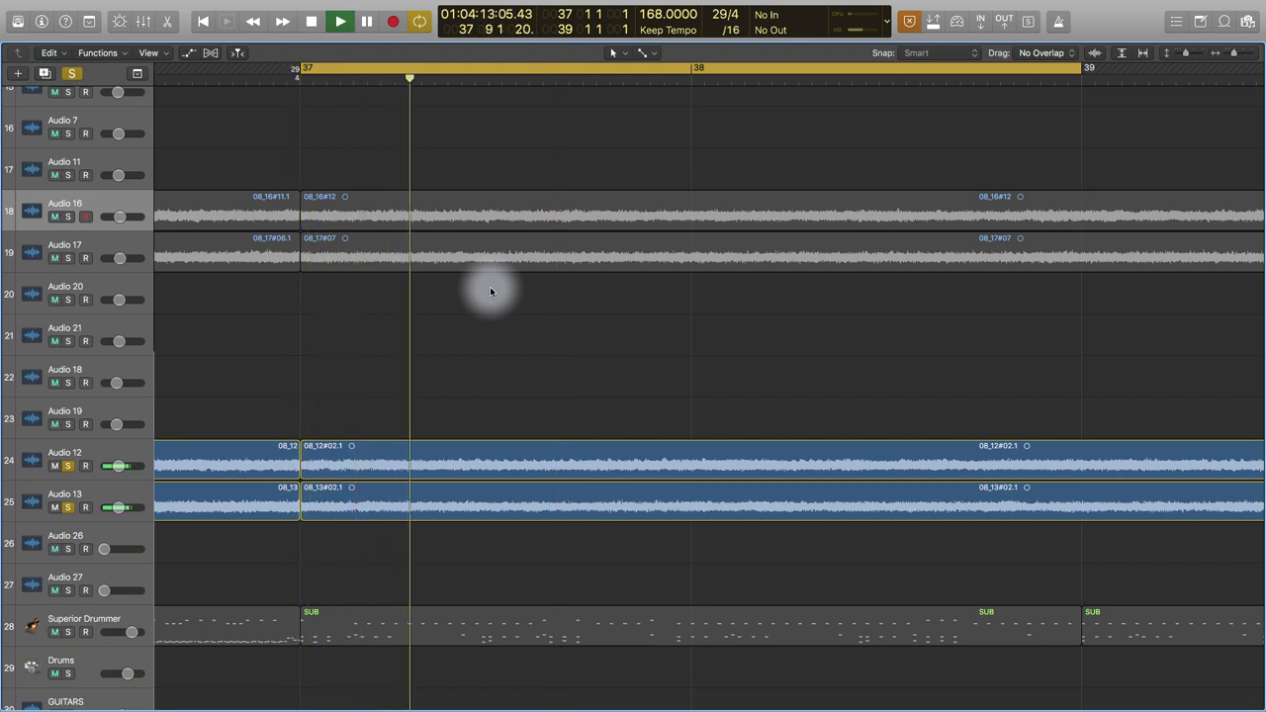
pyautogui.press('space')
# Step: Solo Audio 16 and Audio 17 and play the soloed tracks from bar 37
pyautogui.click(68, 217)
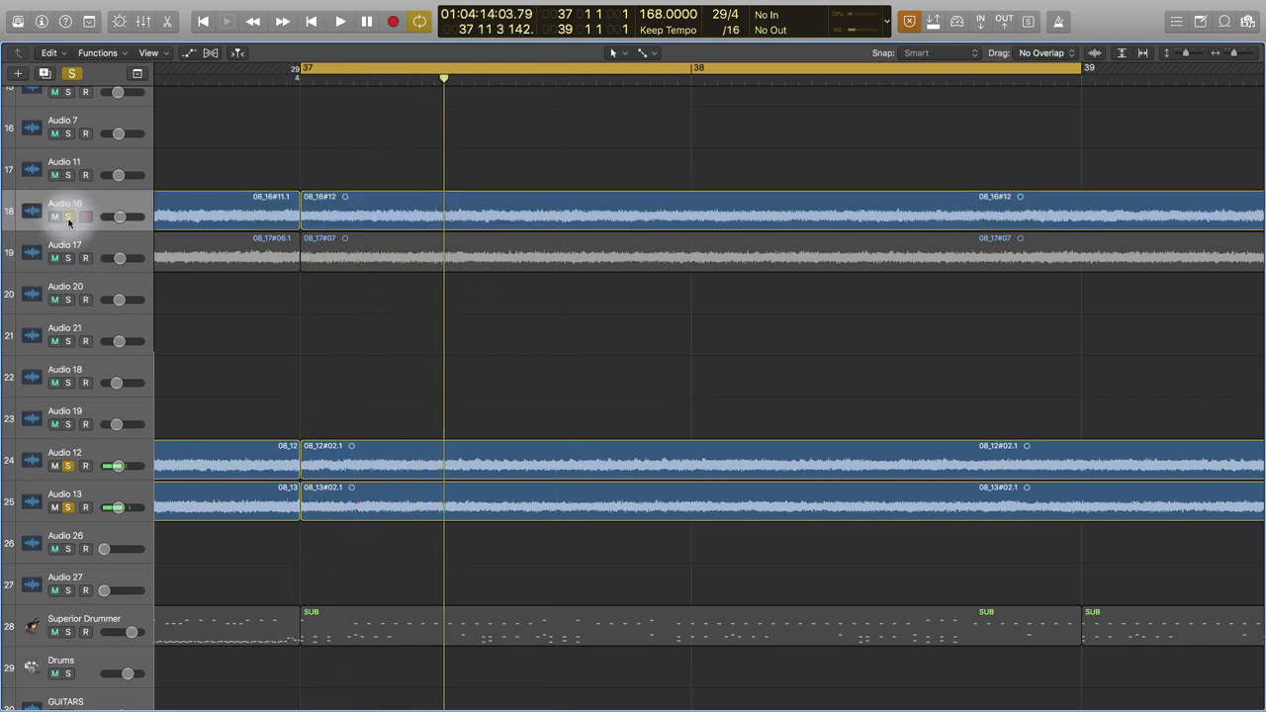
pyautogui.click(67, 258)
pyautogui.press('space')
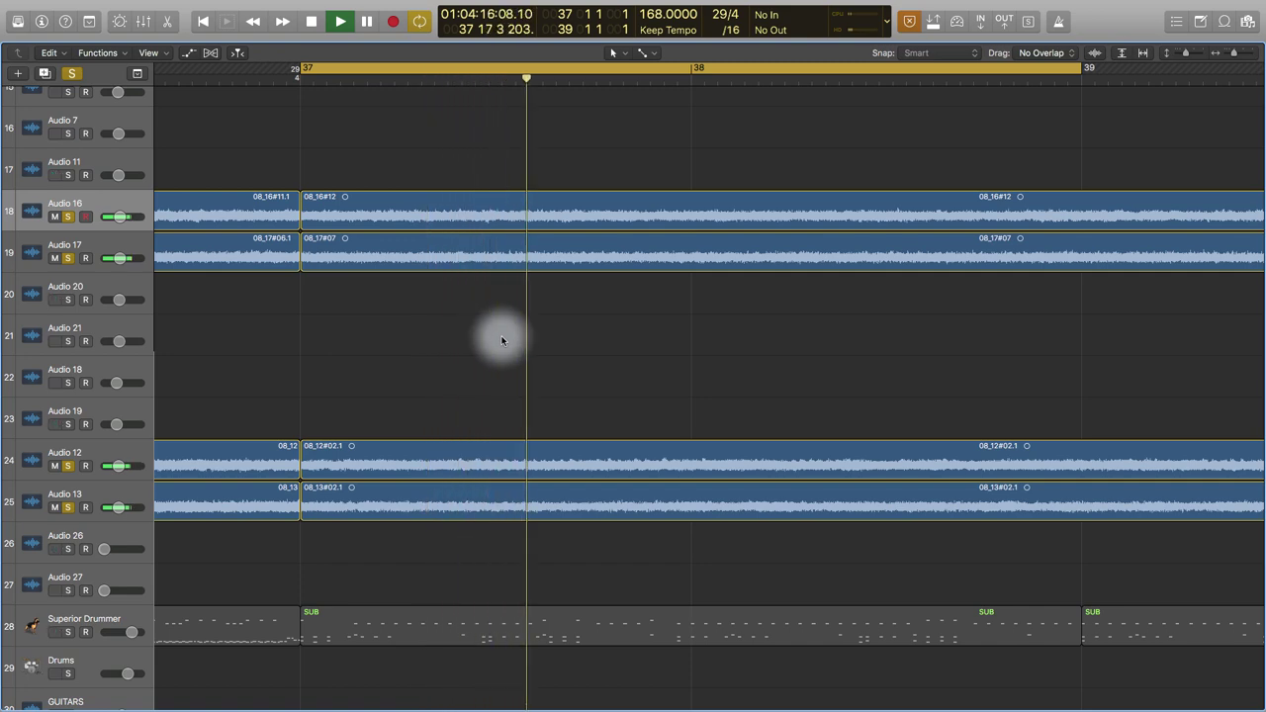
pyautogui.press('space')
# Step: Solo the Recto L and Recto R tracks and play them back briefly
pyautogui.scroll(4, 513, 293)
pyautogui.scroll(10, 512, 290)
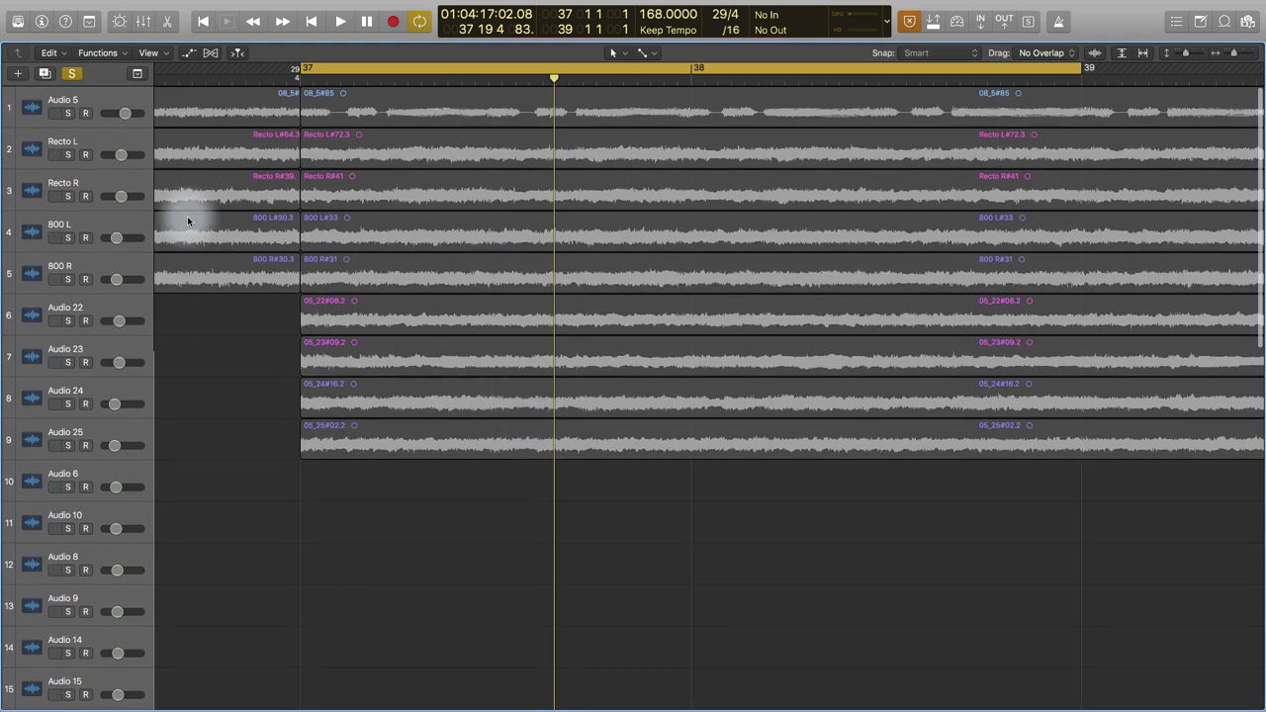
pyautogui.click(69, 155)
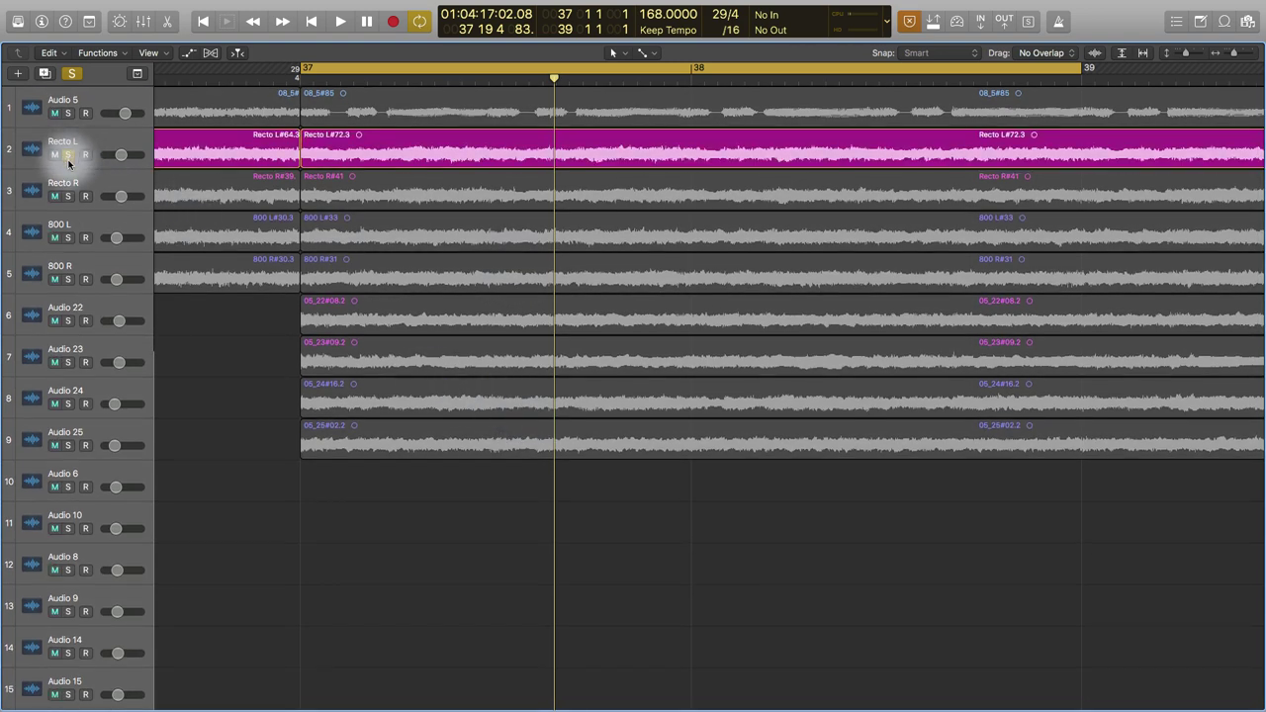
pyautogui.click(69, 194)
pyautogui.hscroll(1, 68, 195)
pyautogui.press('space')
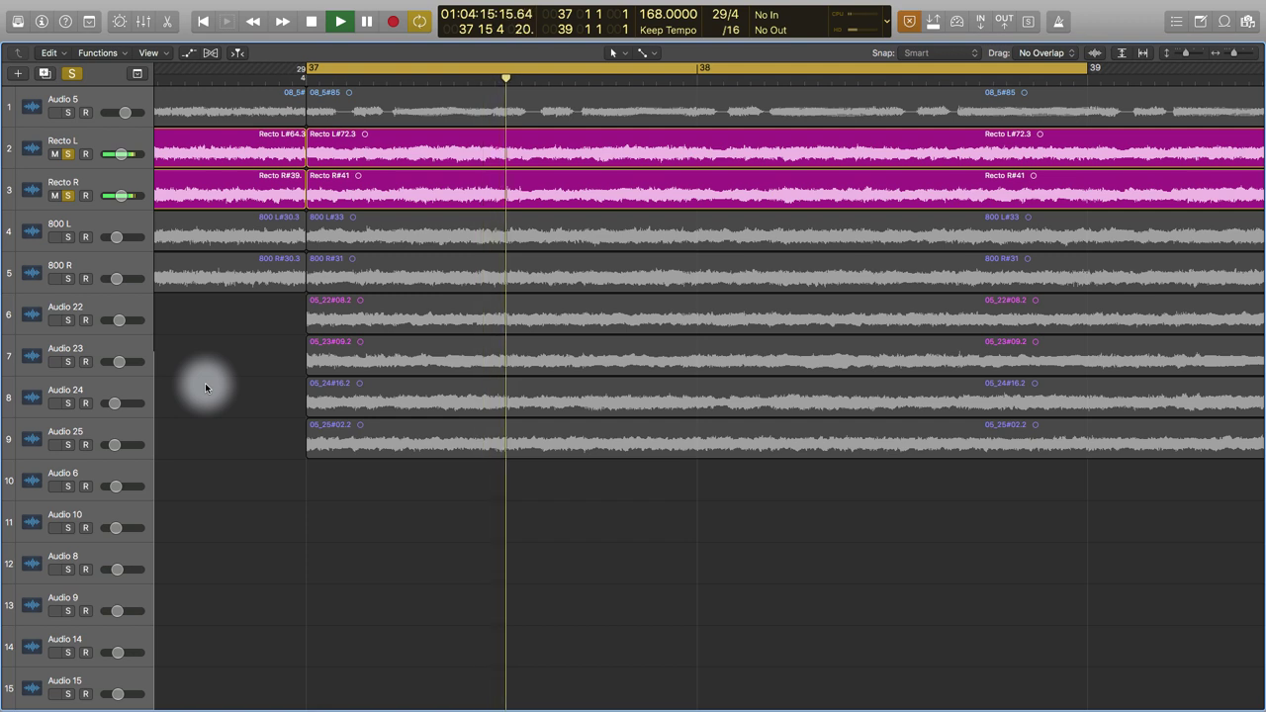
pyautogui.press('space')
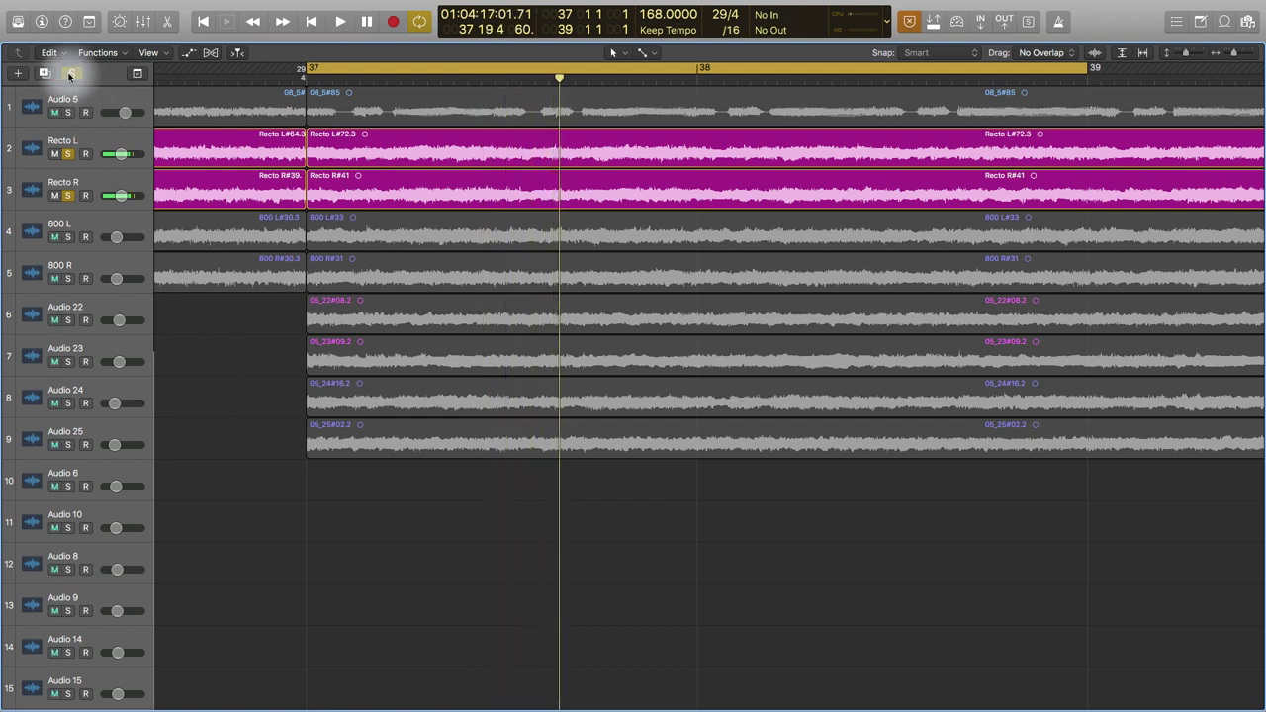
# Step: Clear all solos and play the full guitar mix from bar 37, then stop
pyautogui.click(71, 74)
pyautogui.press('space')
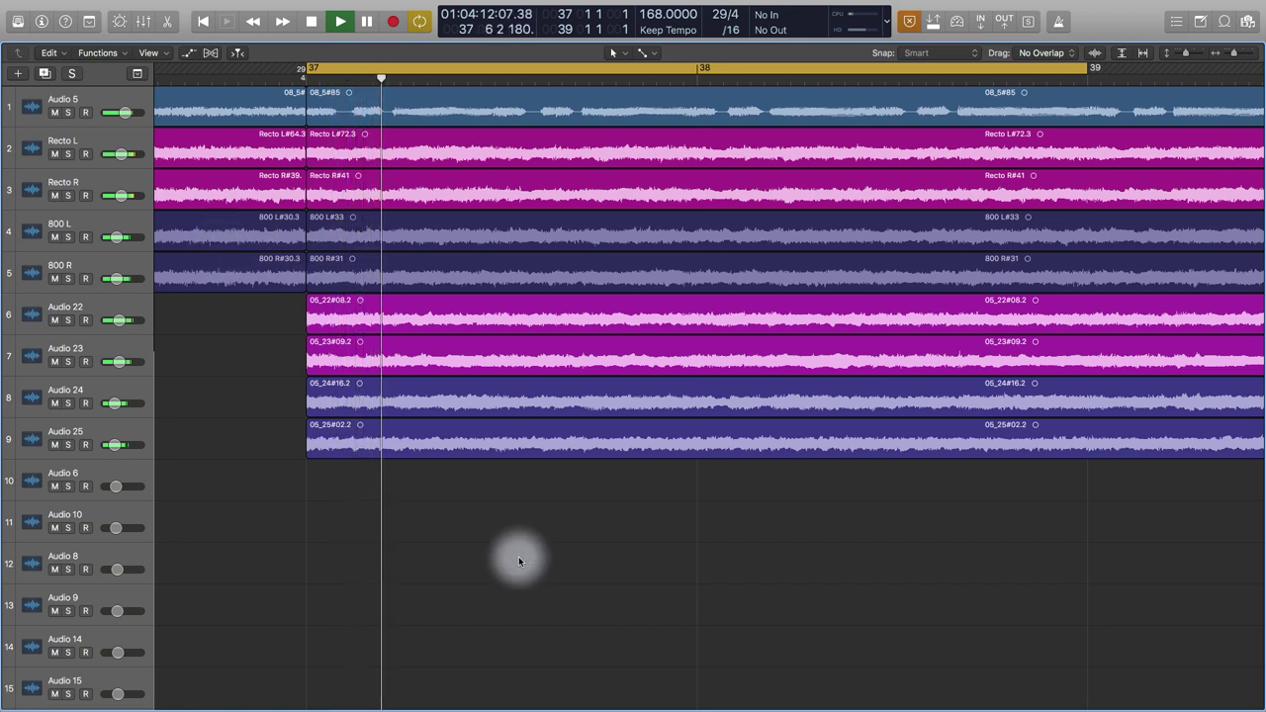
pyautogui.hscroll(2, 513, 559)
pyautogui.hscroll(2, 513, 559)
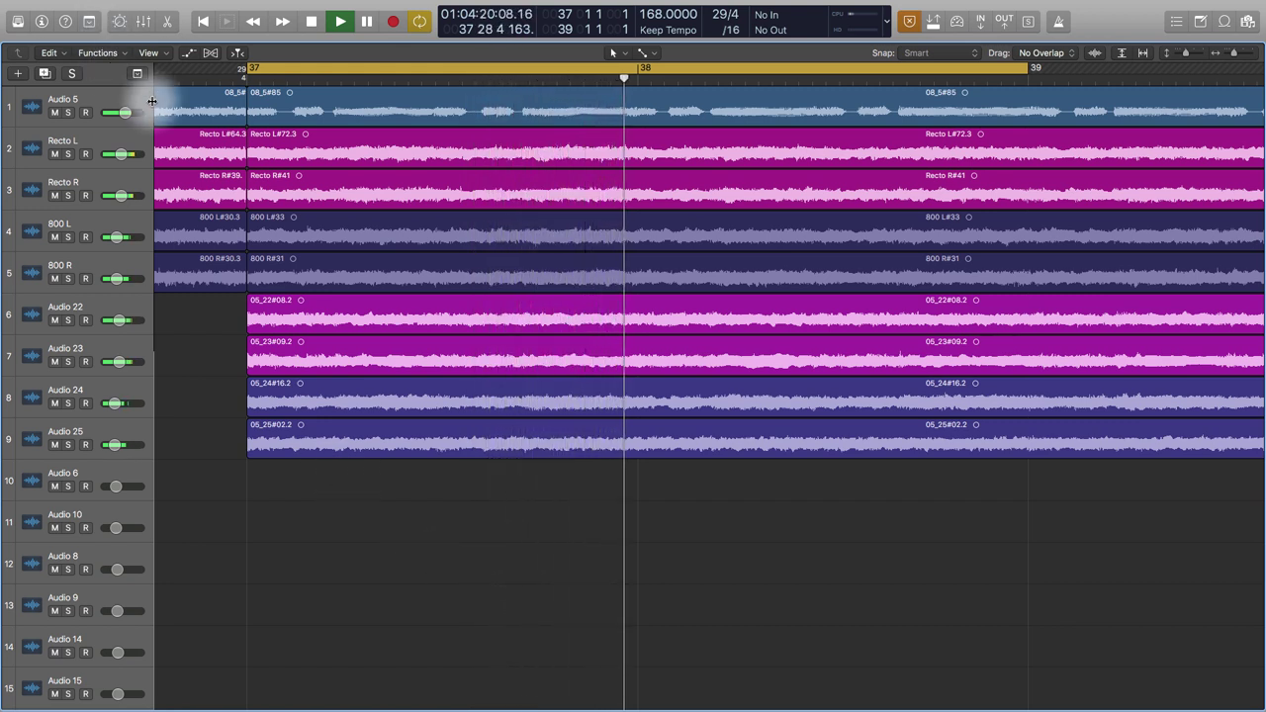
pyautogui.press('space')
pyautogui.hscroll(5, 623, 416)
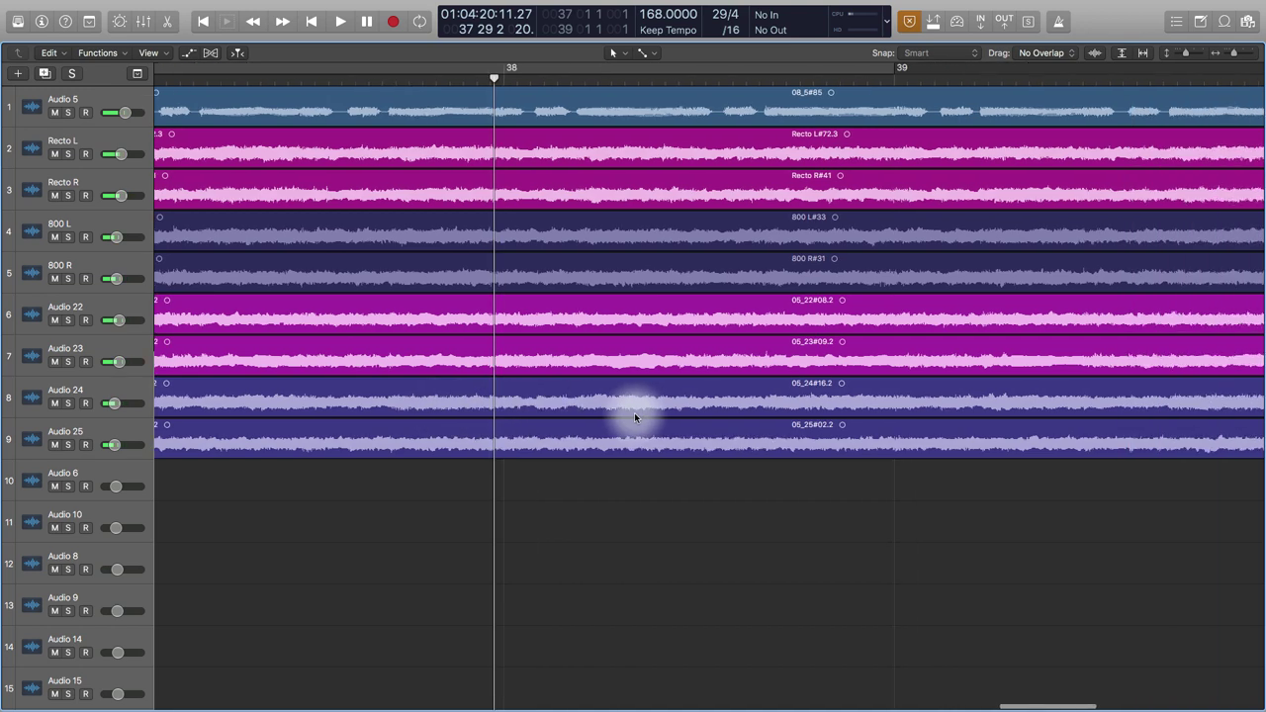
pyautogui.hscroll(4, 634, 412)
pyautogui.scroll(-15, 636, 412)
pyautogui.hscroll(4, 631, 410)
# Step: Solo Audio 26 and Audio 27, play from bar 41, then un-solo both
pyautogui.hscroll(15, 636, 412)
pyautogui.click(67, 399)
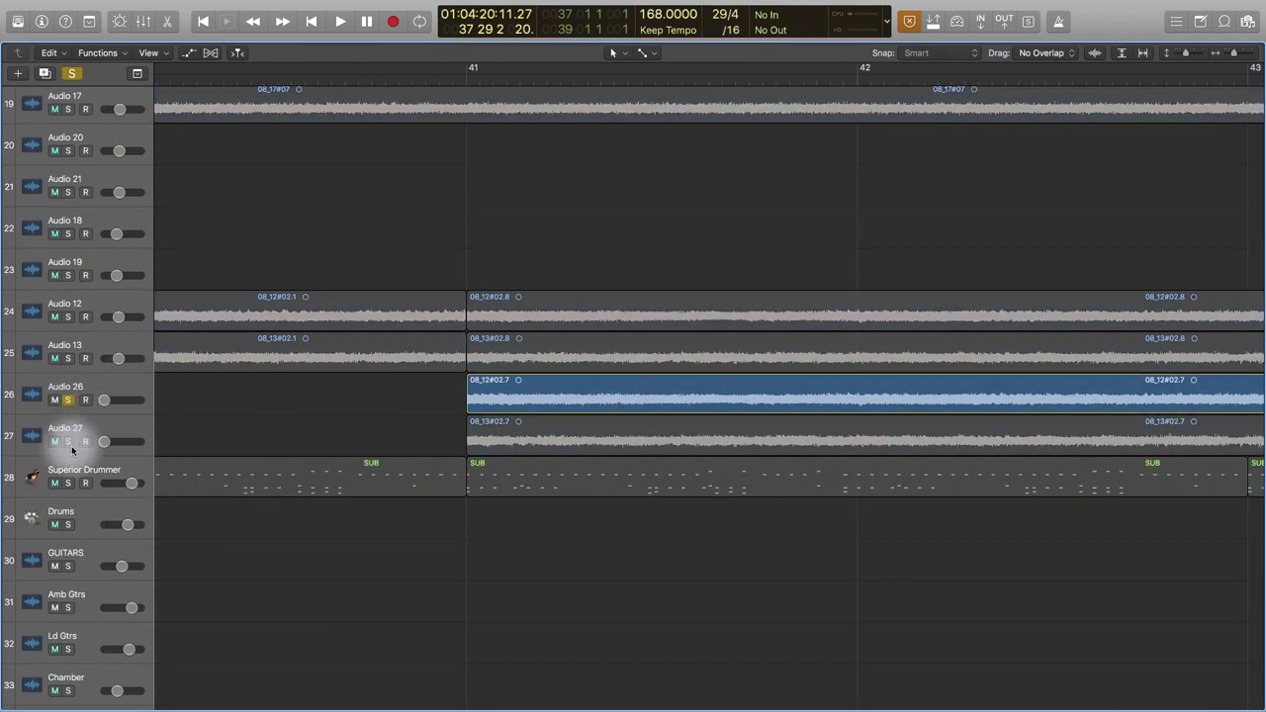
pyautogui.click(69, 442)
pyautogui.doubleClick(466, 77)
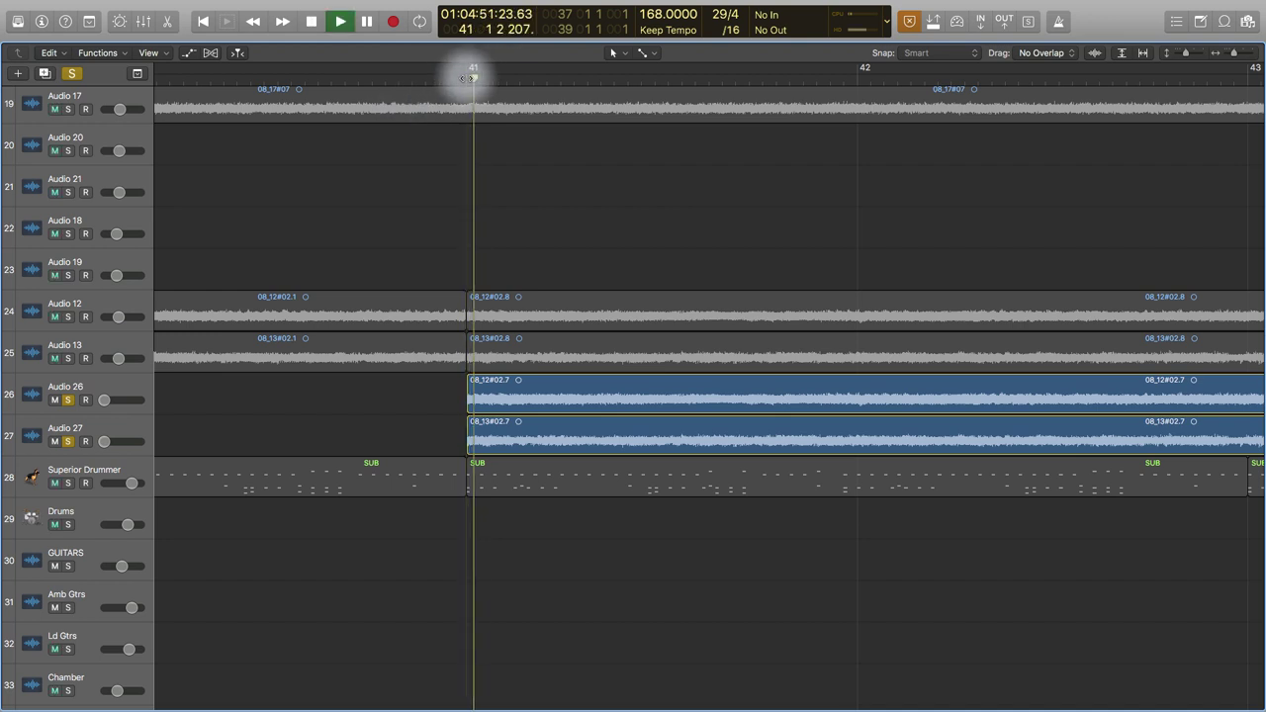
pyautogui.click(67, 400)
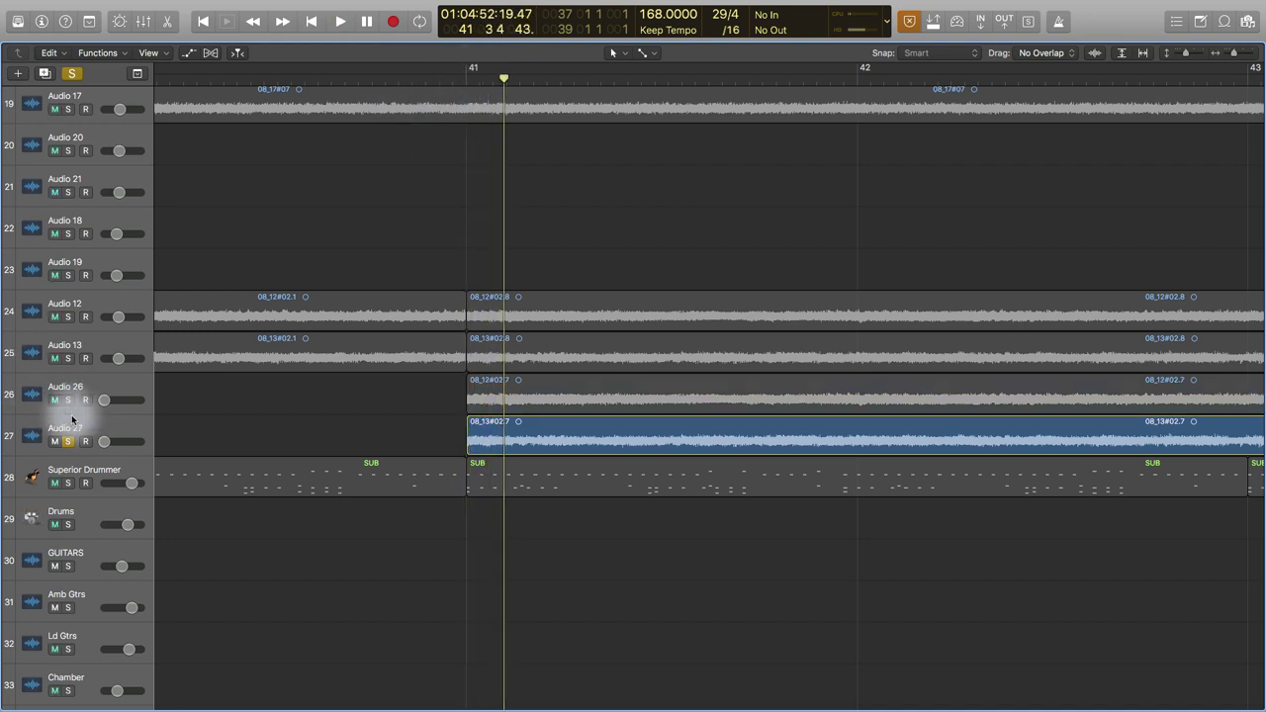
pyautogui.click(68, 441)
# Step: Toggle the mixer and zoom out to show bars 36 to 44
pyautogui.press('x')
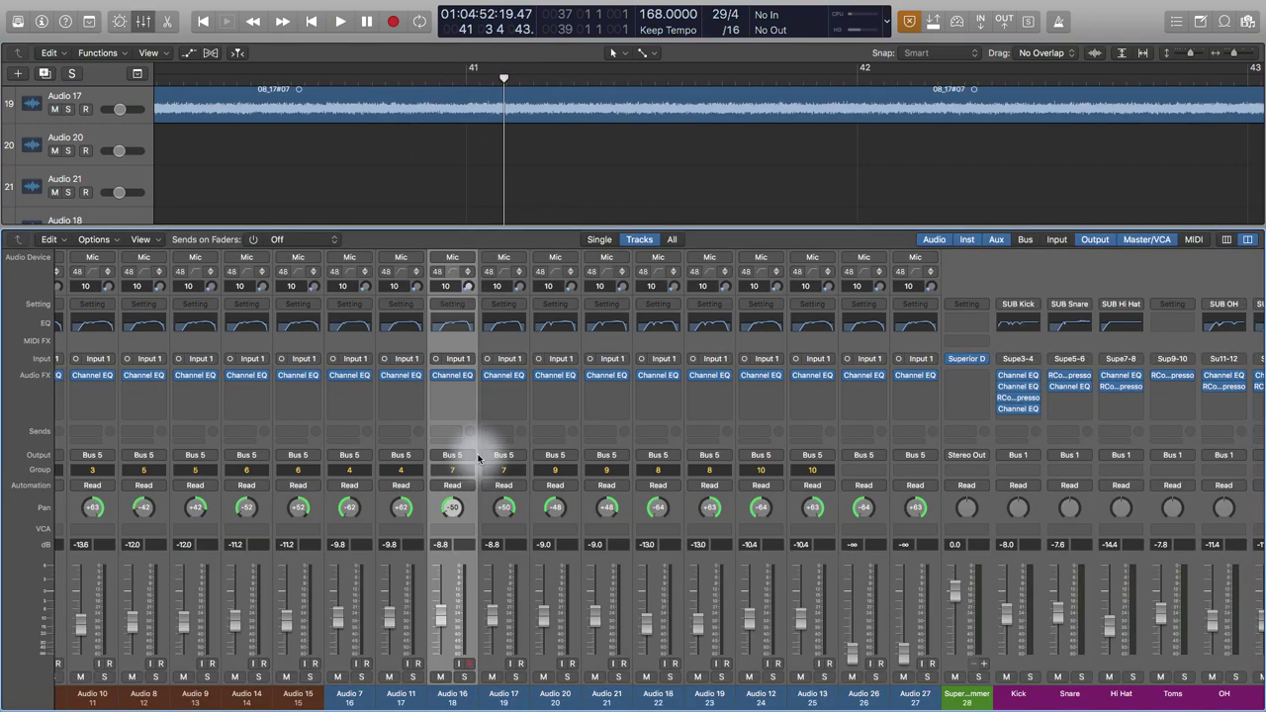
pyautogui.press('x')
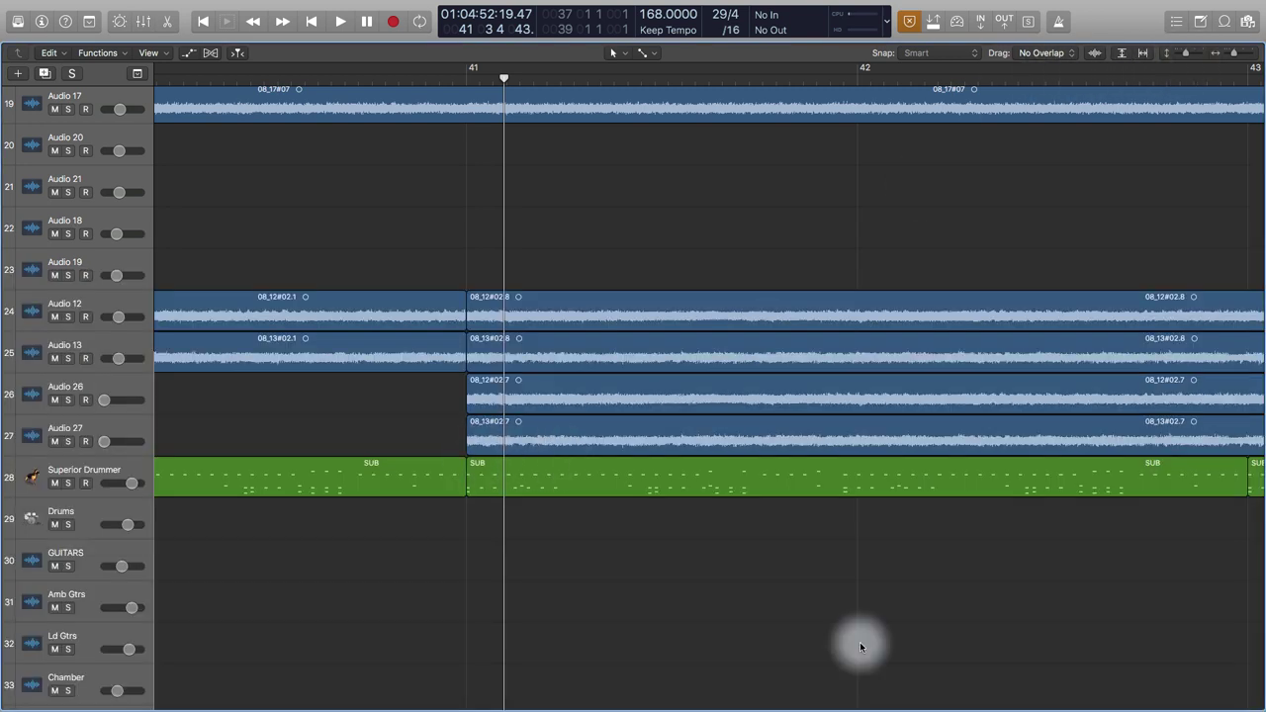
pyautogui.press('super+Left')
pyautogui.press('super+Left')
pyautogui.press('super+Left')
# Step: In the mixer, play while briefly soloing Audio 26, then close the mixer and scroll to the top
pyautogui.press('x')
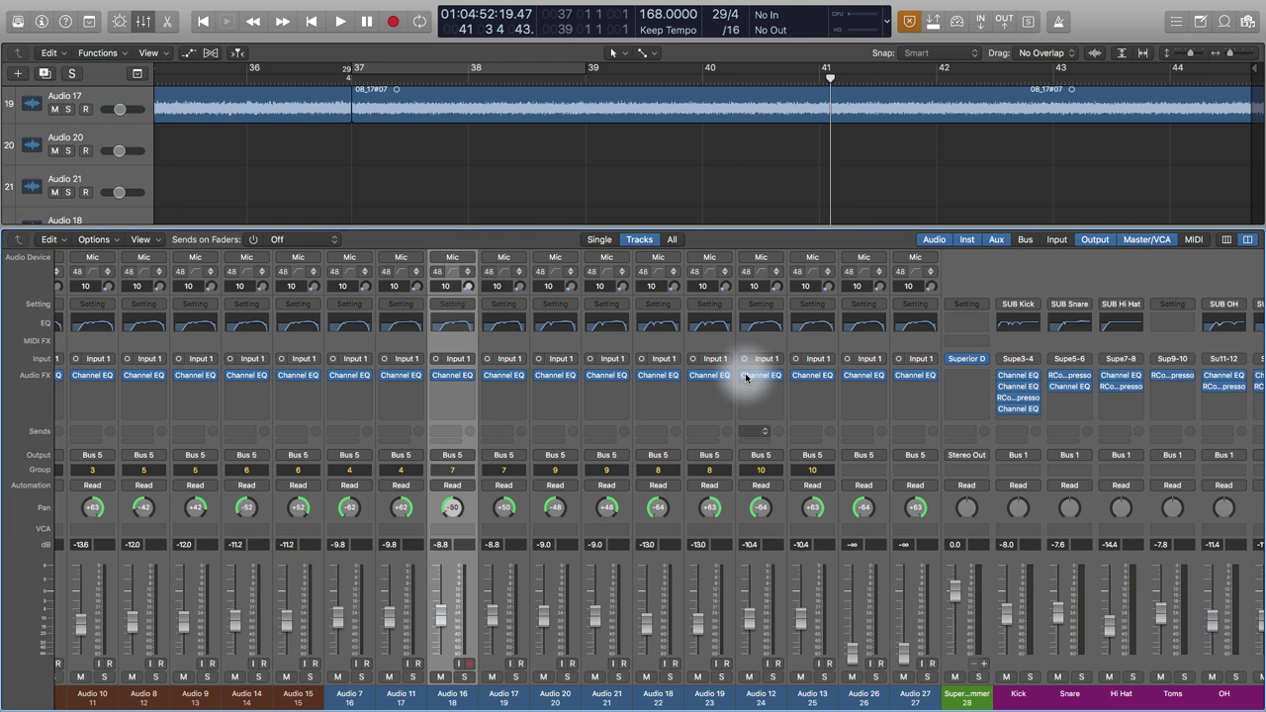
pyautogui.press('s')
pyautogui.press('space')
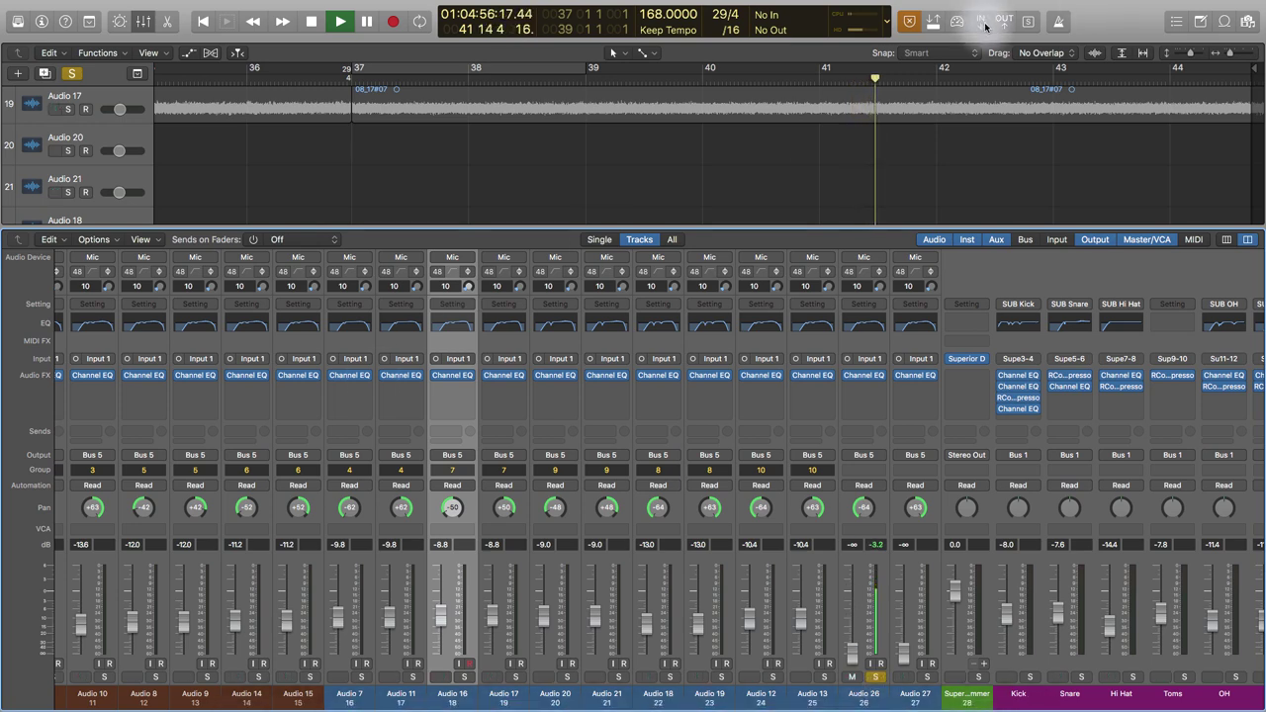
pyautogui.press('s')
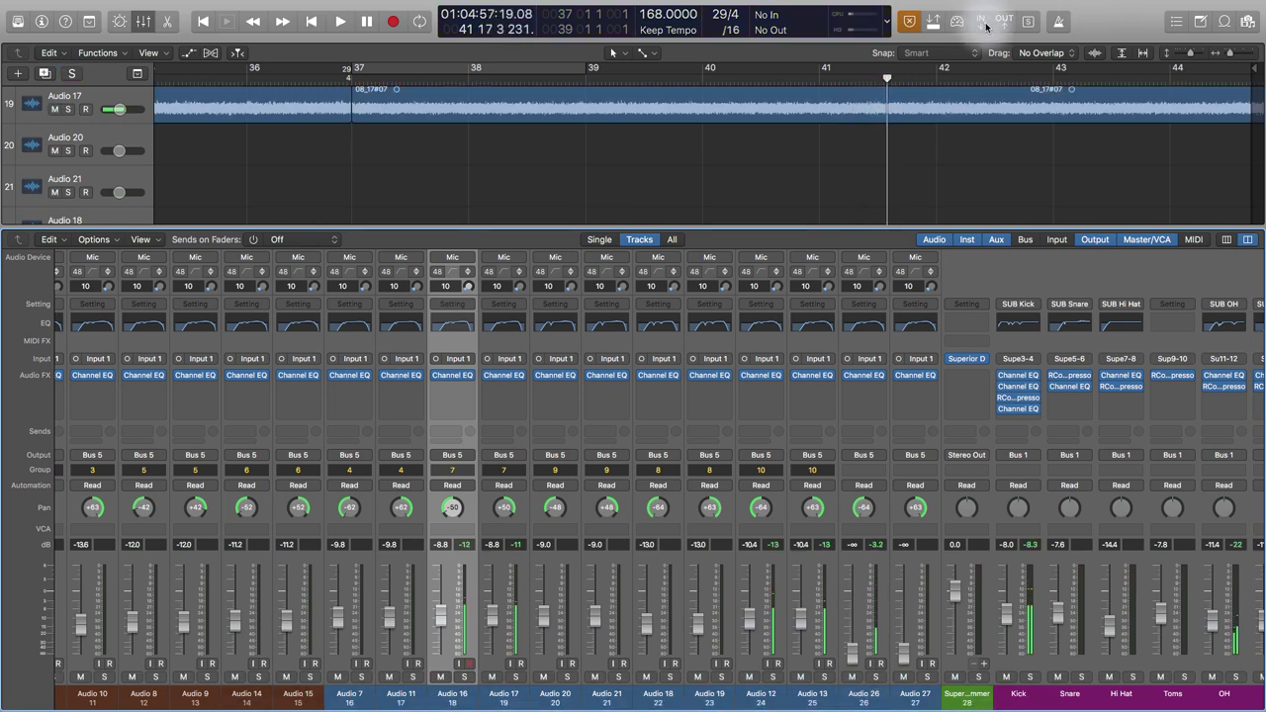
pyautogui.press('x')
pyautogui.scroll(10, 985, 26)
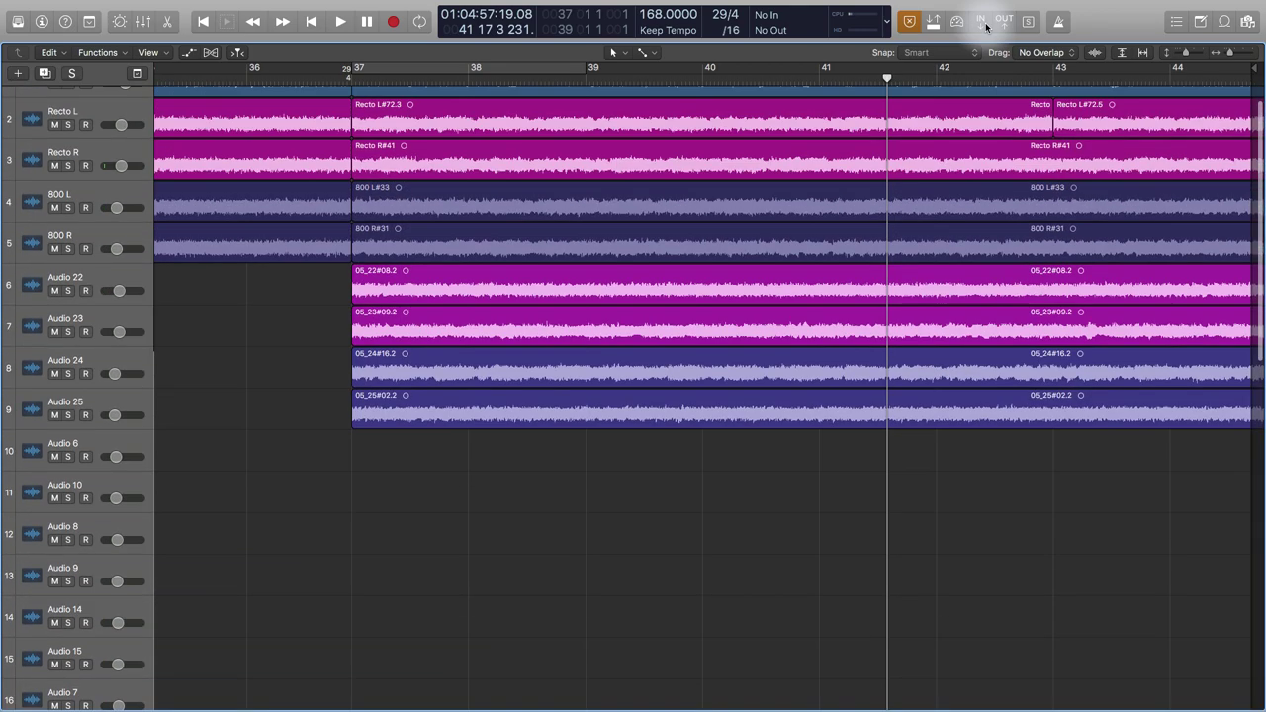
pyautogui.scroll(-8, 985, 27)
pyautogui.scroll(8, 985, 27)
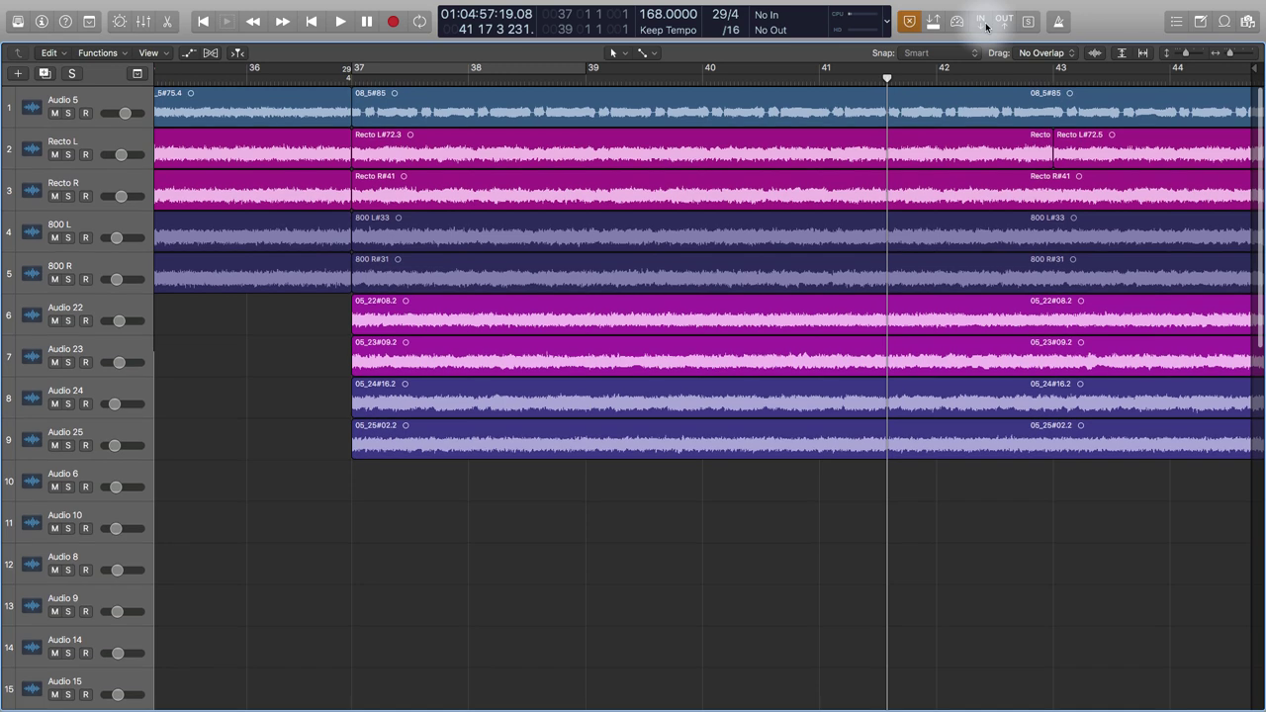